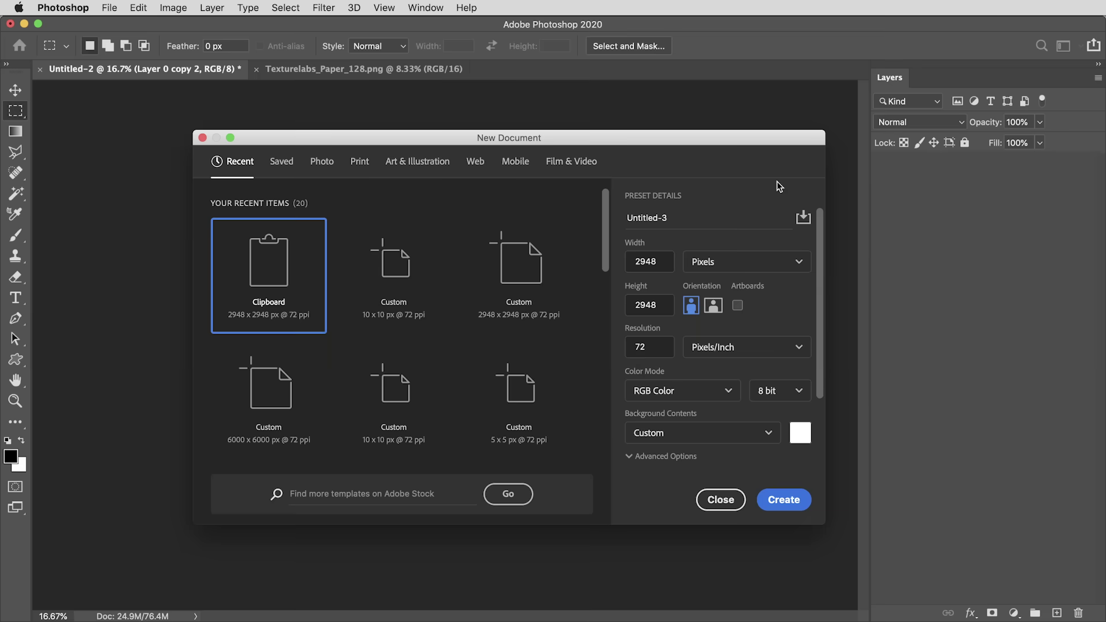
Set the new document to 10 × 10 px, Grayscale colour mode, with White background contents
{"action": "double_click", "coordinate": [646, 262]}
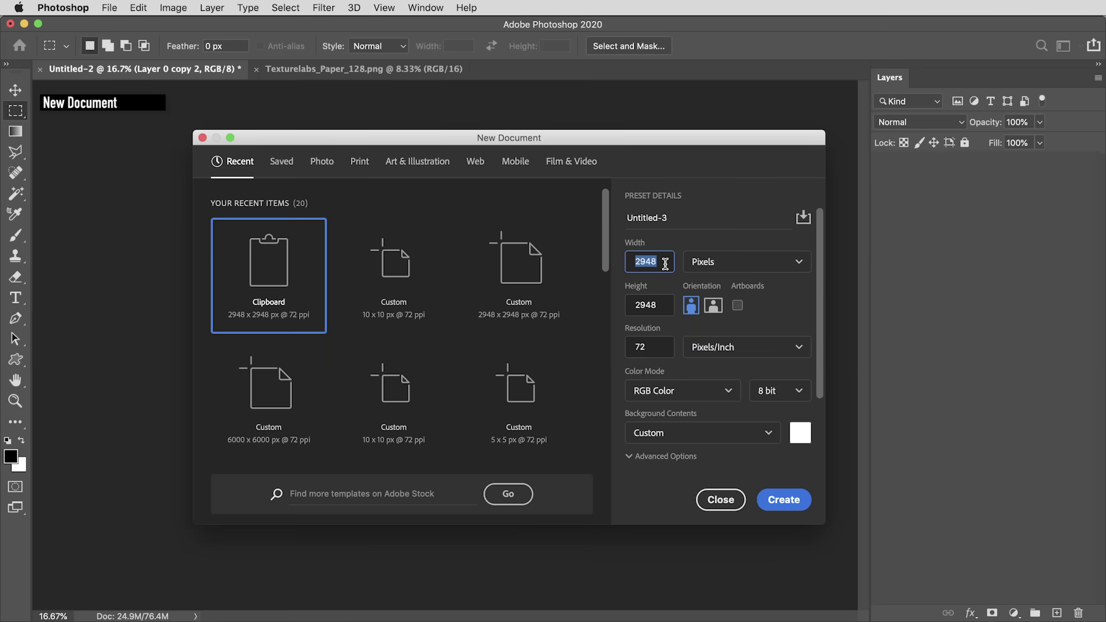
{"action": "type", "text": "10"}
{"action": "key", "text": "Tab"}
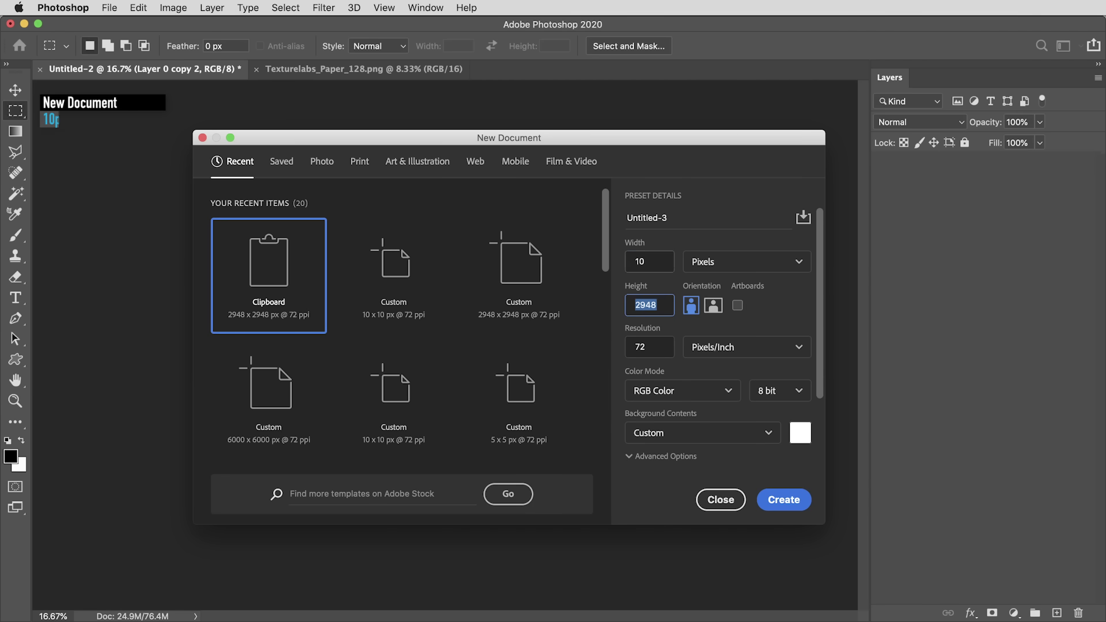
{"action": "type", "text": "10"}
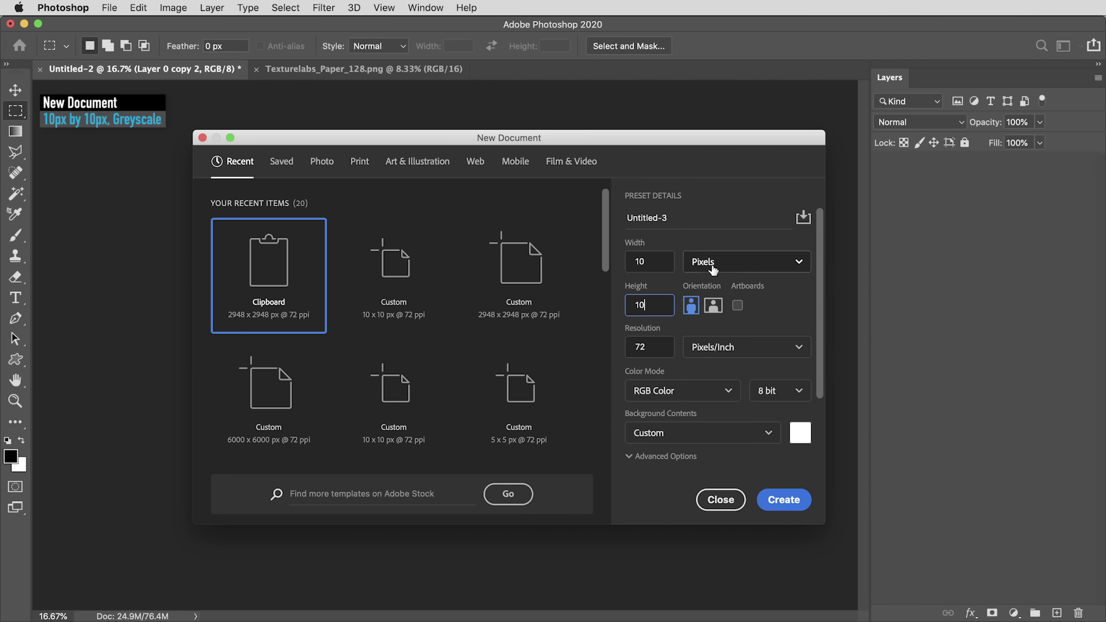
{"action": "left_click", "coordinate": [681, 395]}
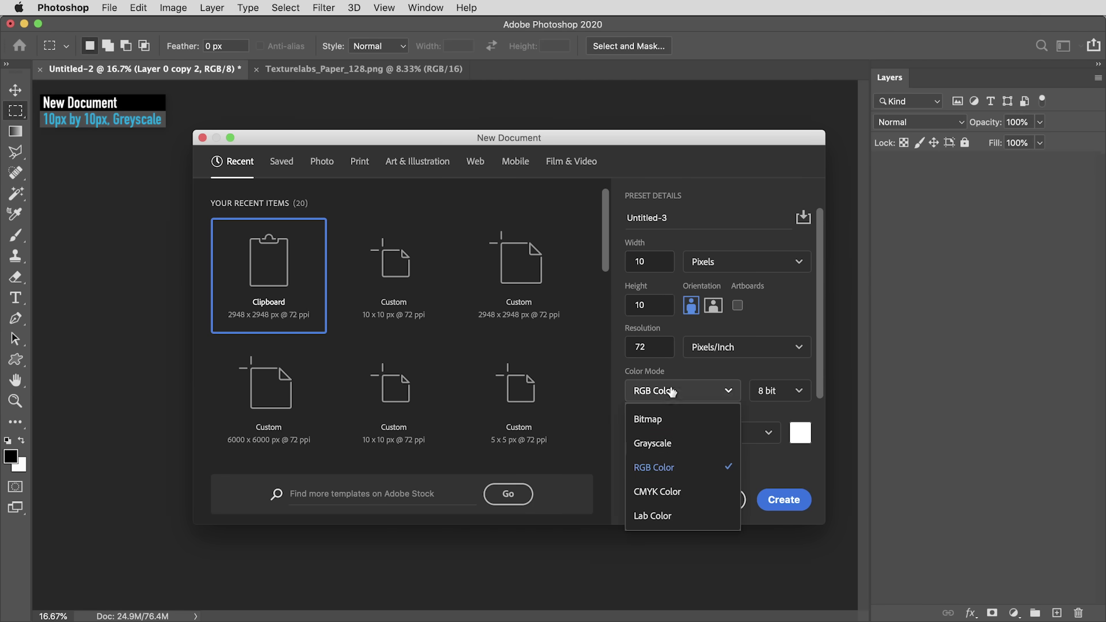
{"action": "left_click", "coordinate": [658, 444]}
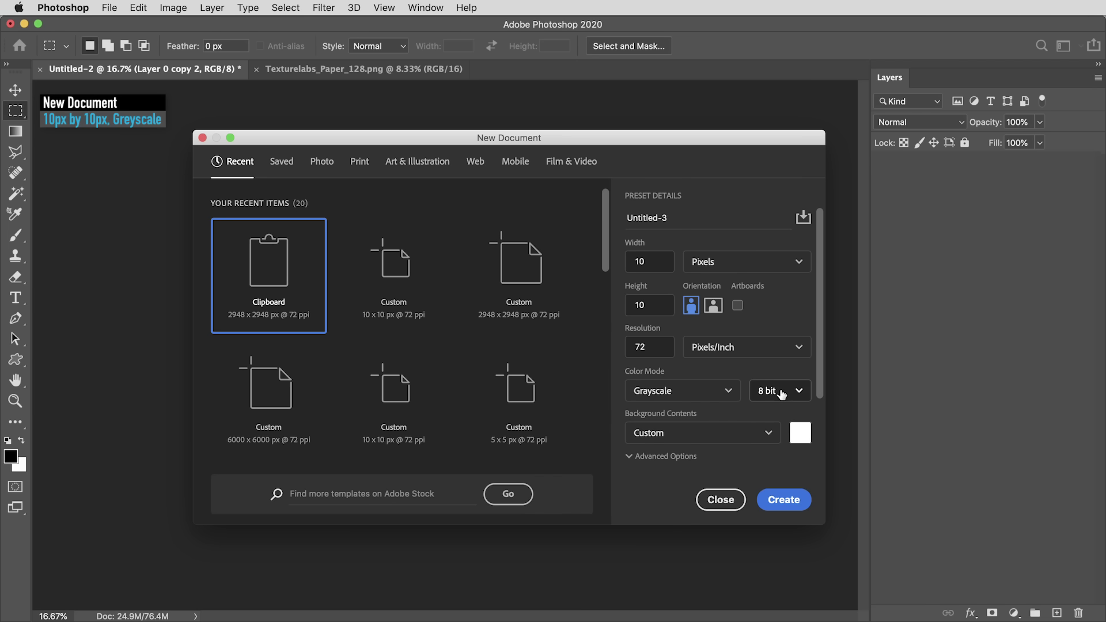
{"action": "left_click", "coordinate": [657, 435]}
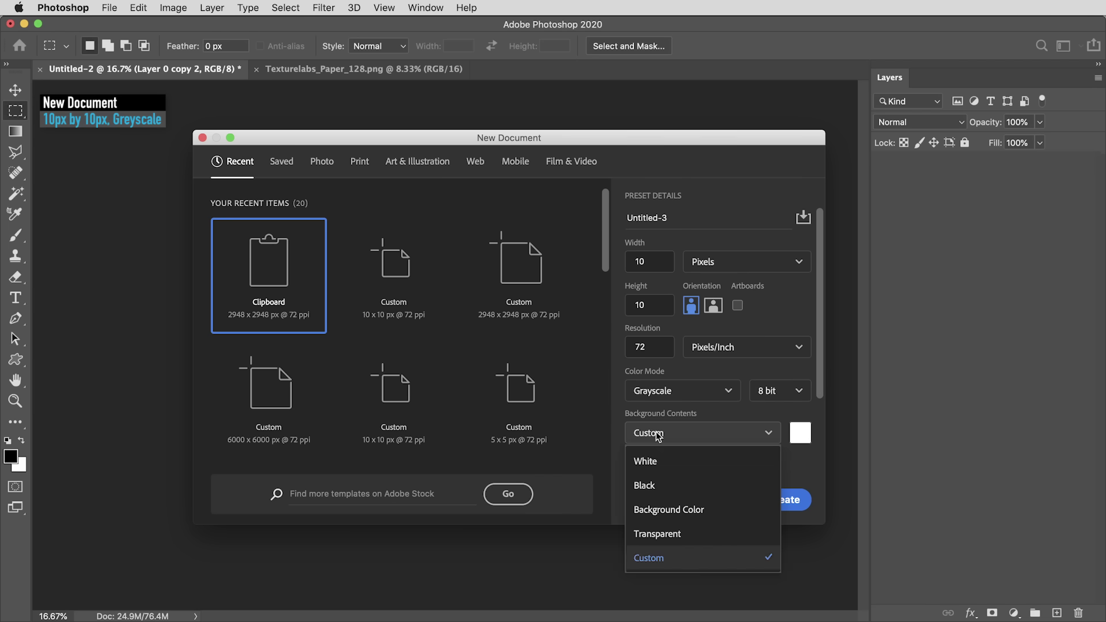
{"action": "left_click", "coordinate": [646, 462]}
Create the 10 × 10 document, zoom in, and invert a marquee over the top half to black
{"action": "left_click", "coordinate": [783, 500]}
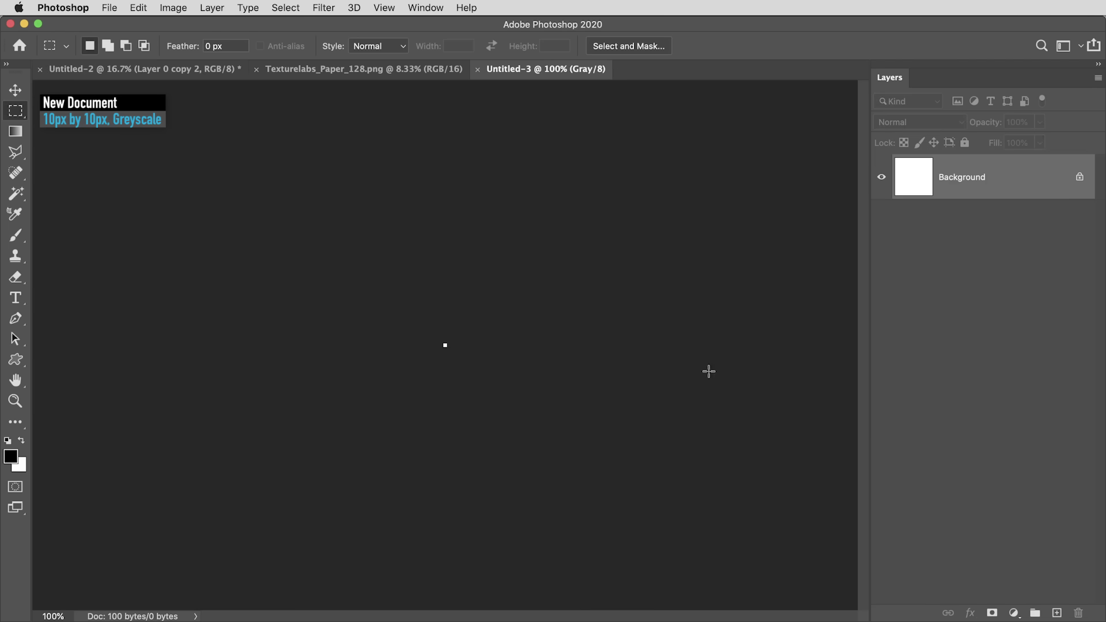
{"action": "key", "text": "super+0"}
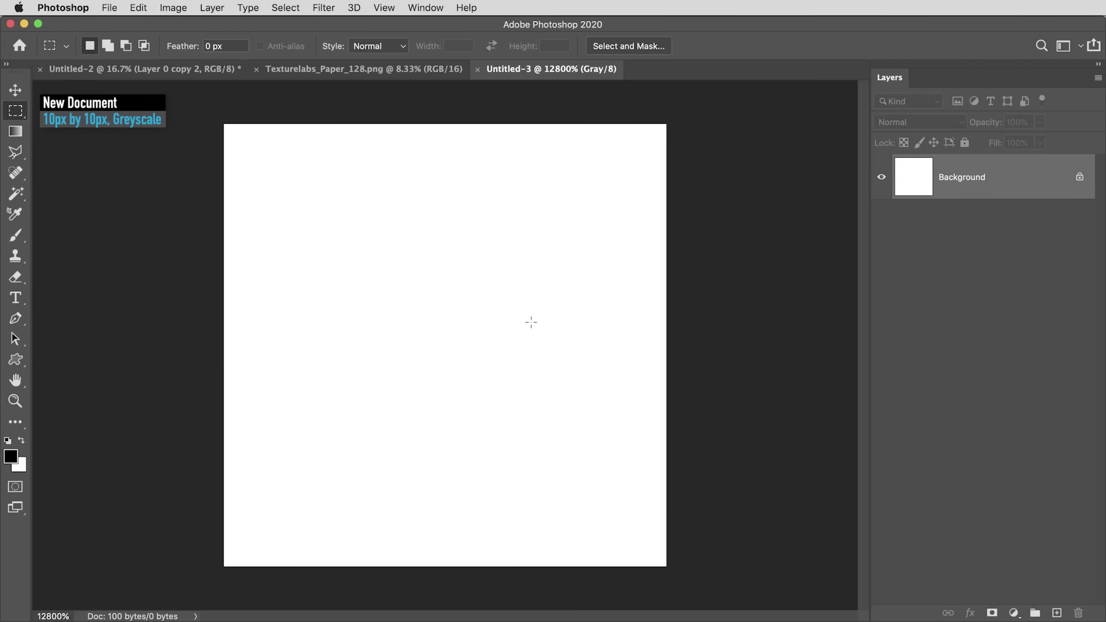
{"action": "key", "text": "v"}
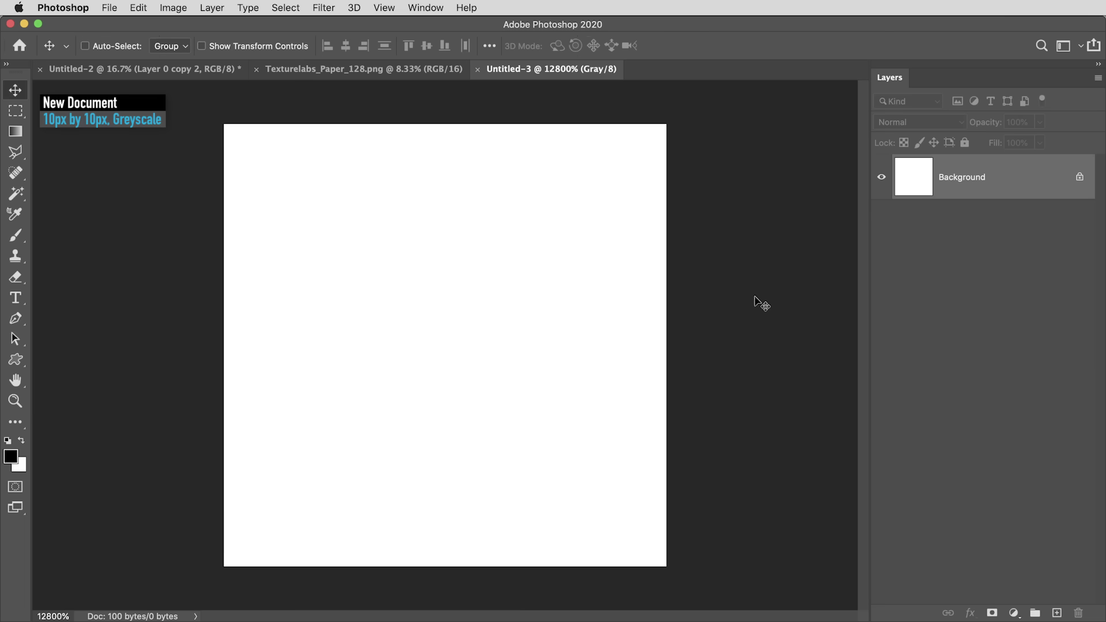
{"action": "key", "text": "m"}
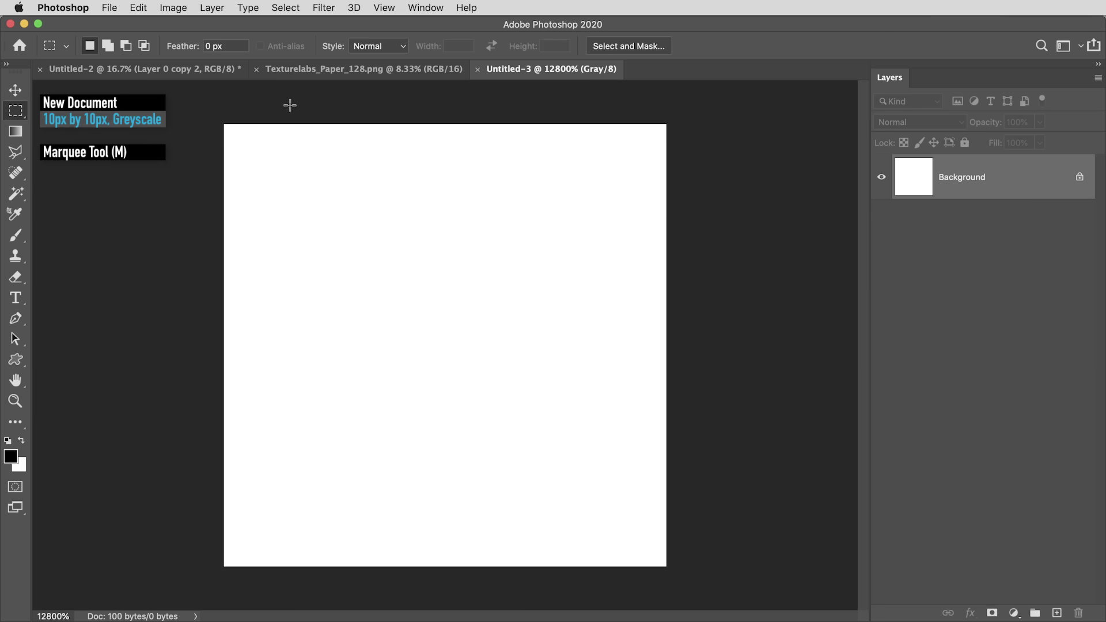
{"action": "left_click_drag", "start_coordinate": [185, 106], "coordinate": [726, 355]}
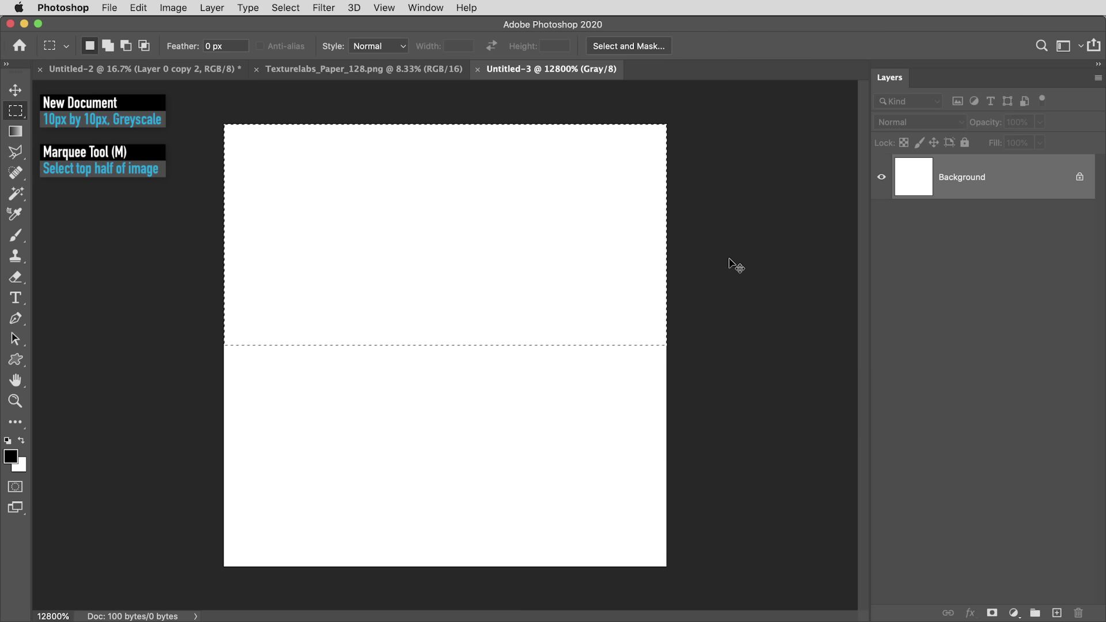
{"action": "key", "text": "super+i"}
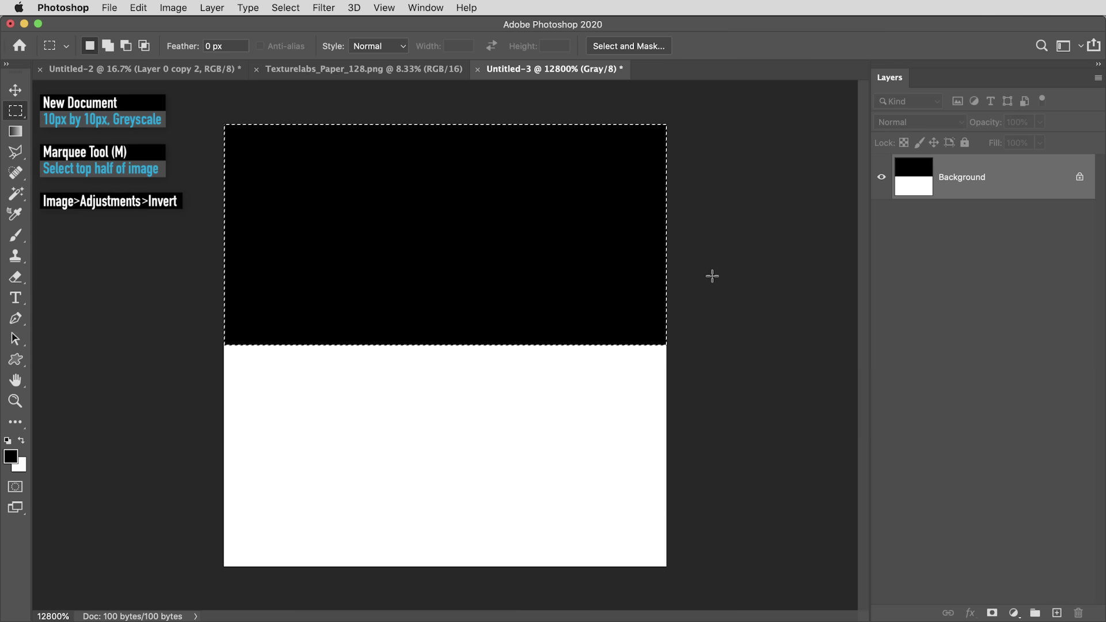
{"action": "key", "text": "super+d"}
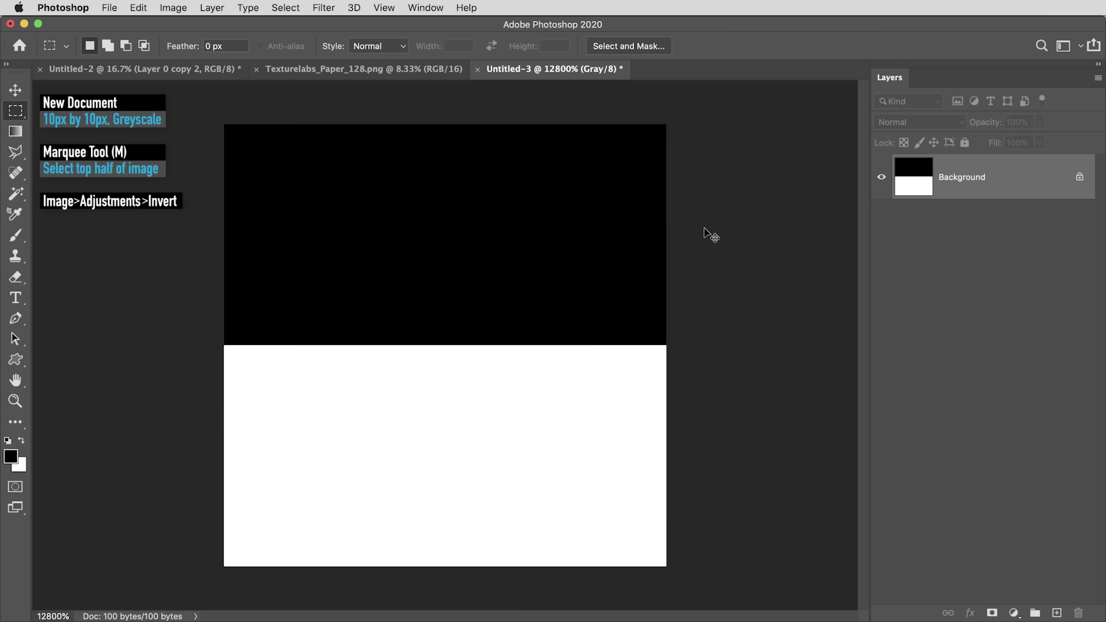
Apply a Box Blur with radius 4 to the black-and-white tile
{"action": "left_click", "coordinate": [323, 7]}
{"action": "mouse_move", "coordinate": [372, 172]}
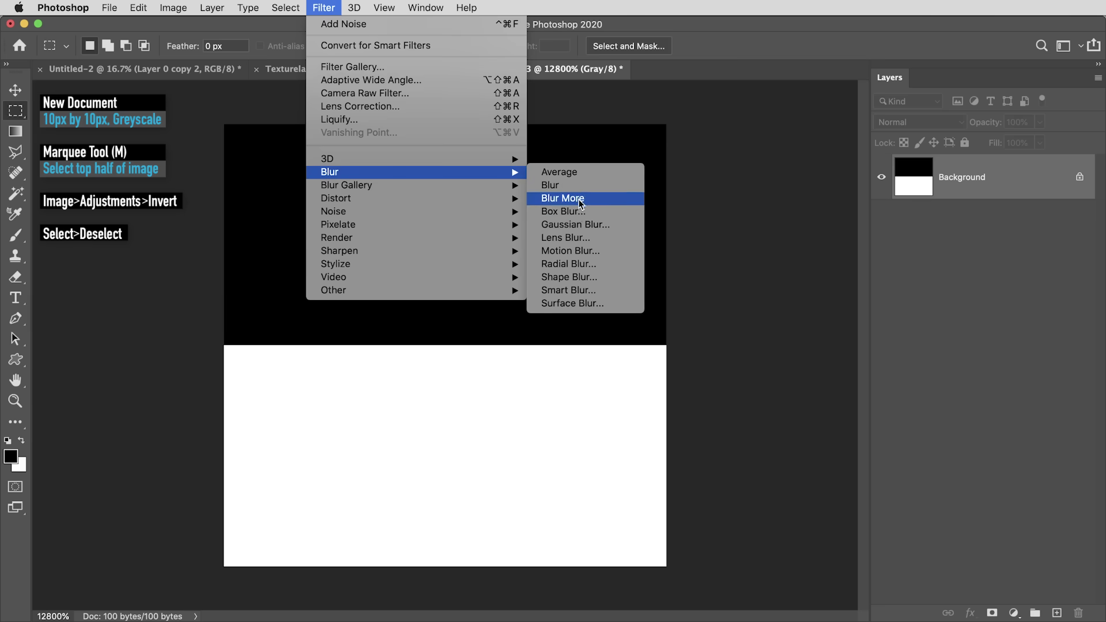
{"action": "left_click", "coordinate": [565, 212]}
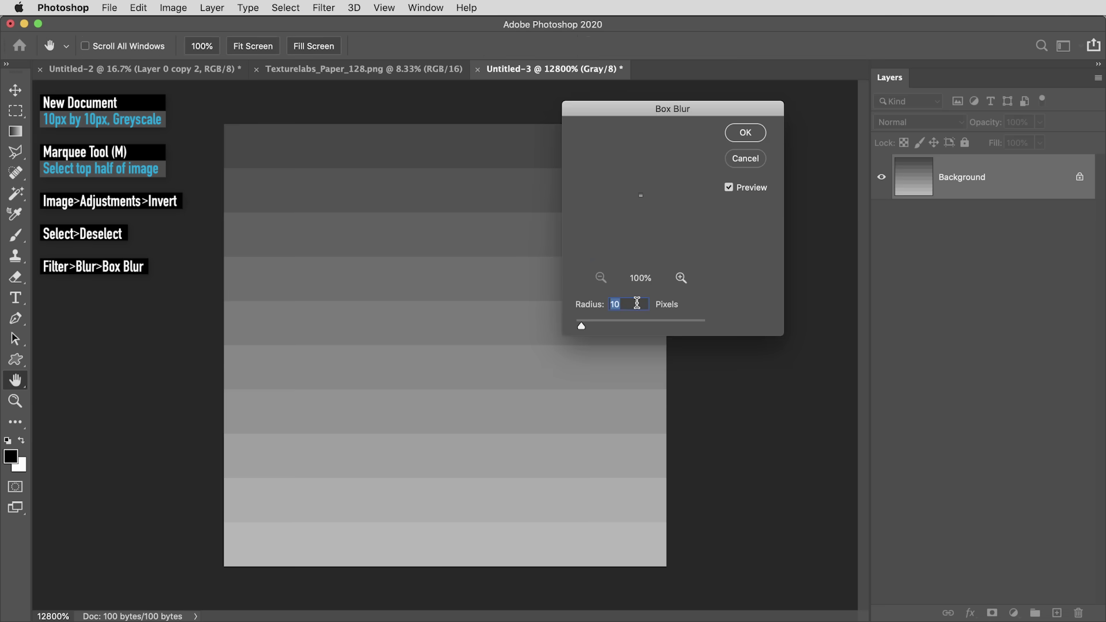
{"action": "type", "text": "4"}
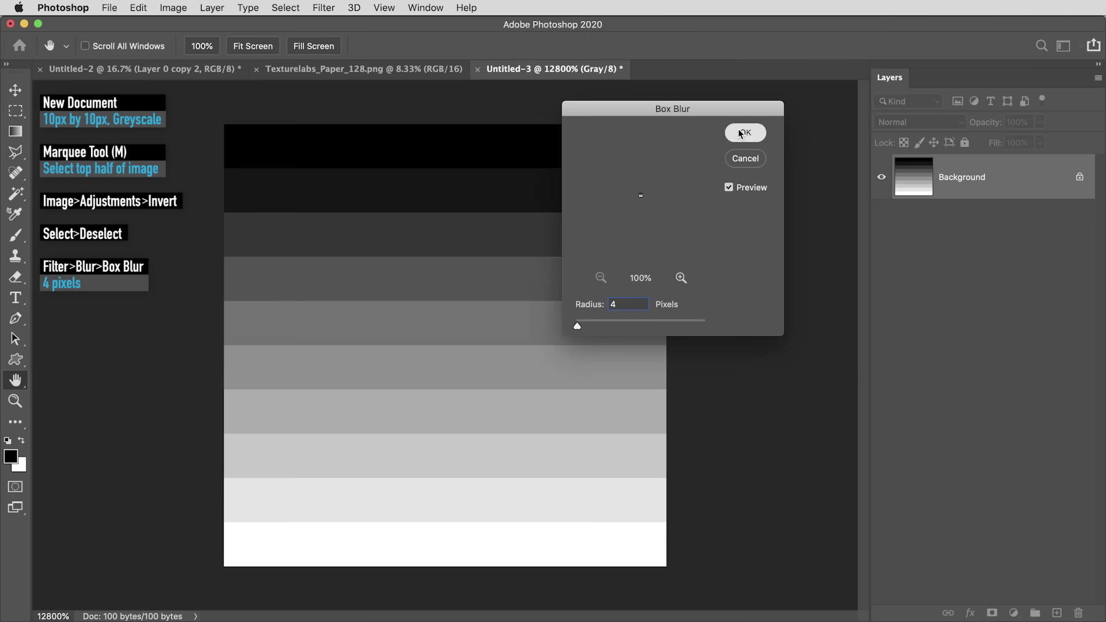
{"action": "left_click", "coordinate": [745, 132]}
Define the blurred tile as a new pattern named Pattern 13
{"action": "left_click", "coordinate": [138, 7]}
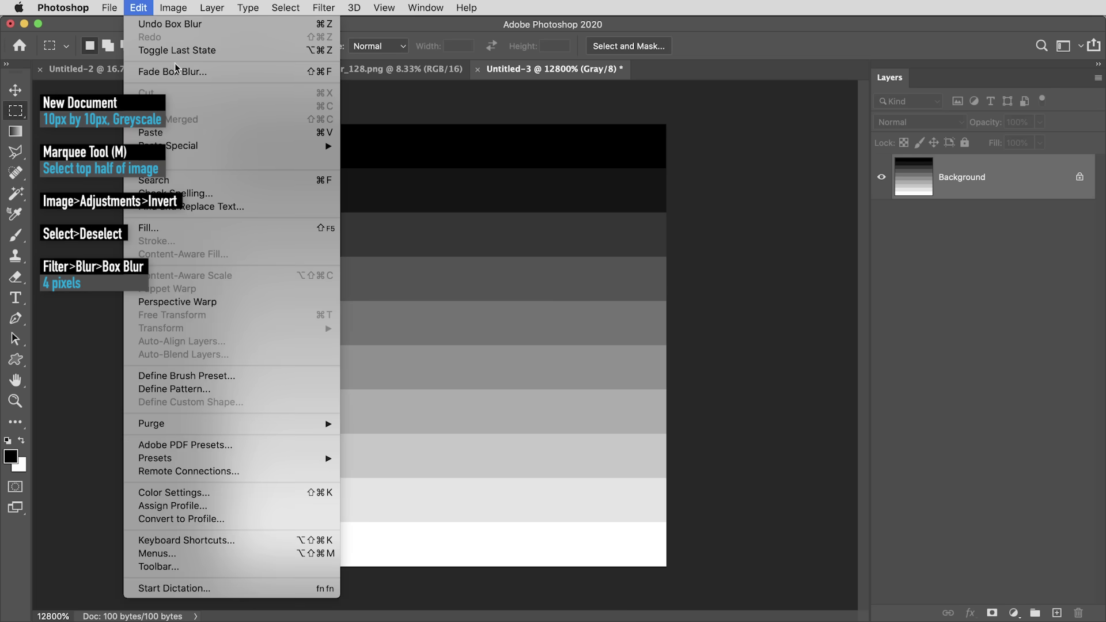
{"action": "left_click", "coordinate": [226, 390]}
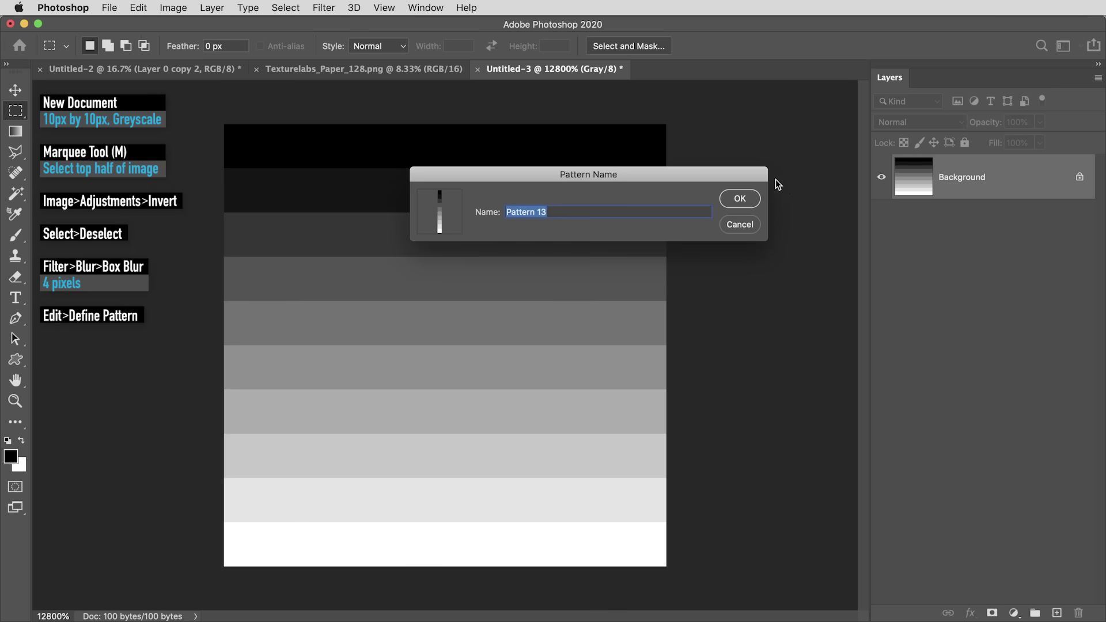
{"action": "left_click", "coordinate": [740, 200]}
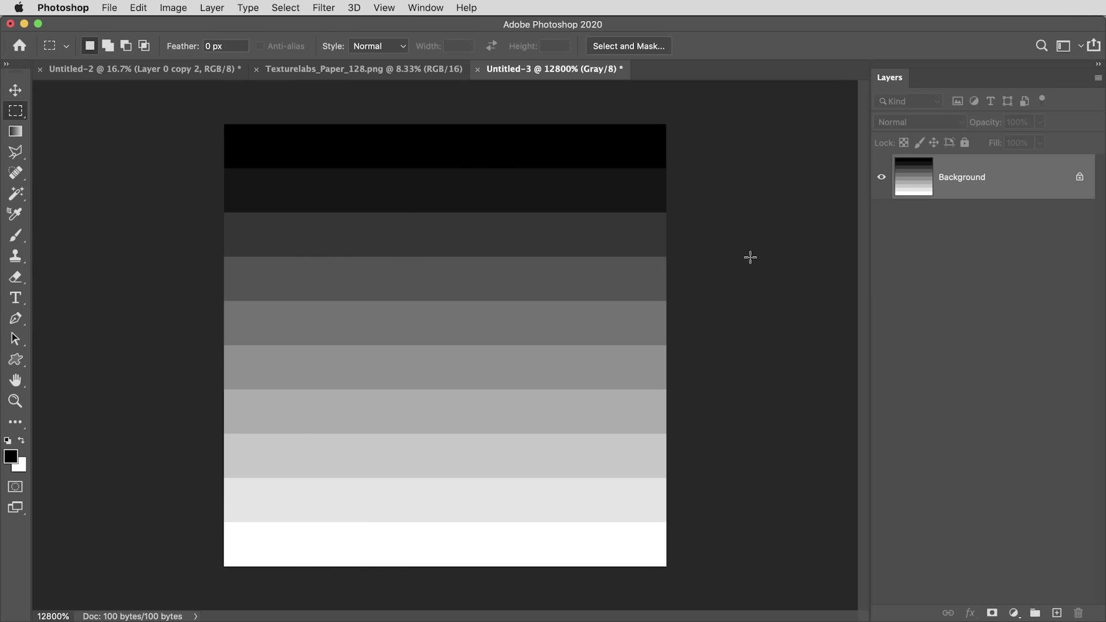
Create a new 6000 × 6000 px Grayscale document
{"action": "left_click", "coordinate": [109, 8]}
{"action": "left_click", "coordinate": [126, 23]}
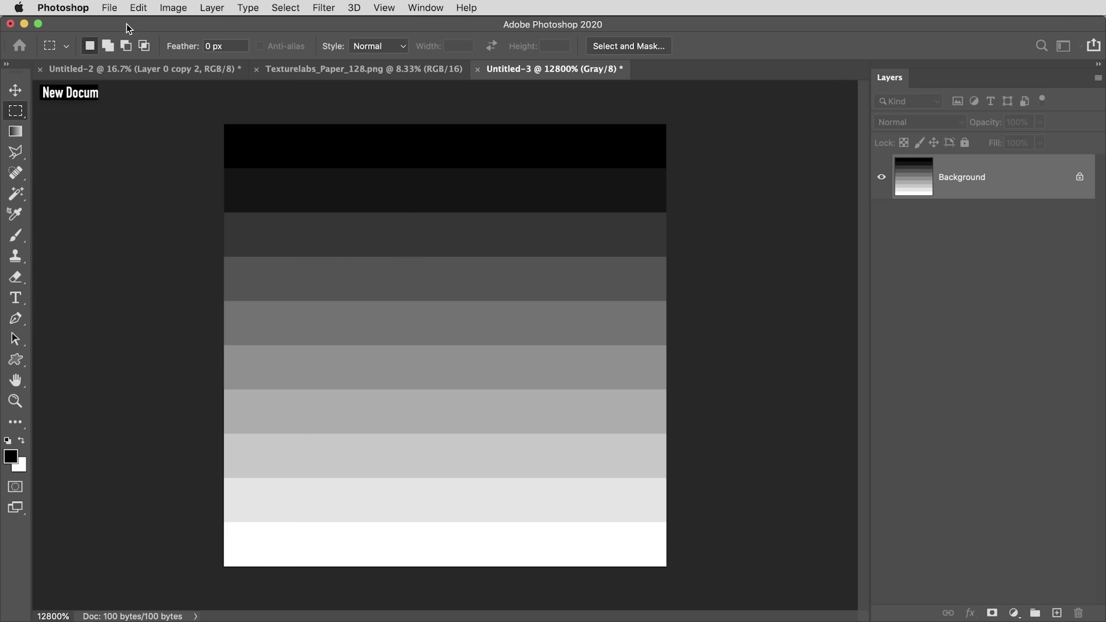
{"action": "double_click", "coordinate": [647, 263]}
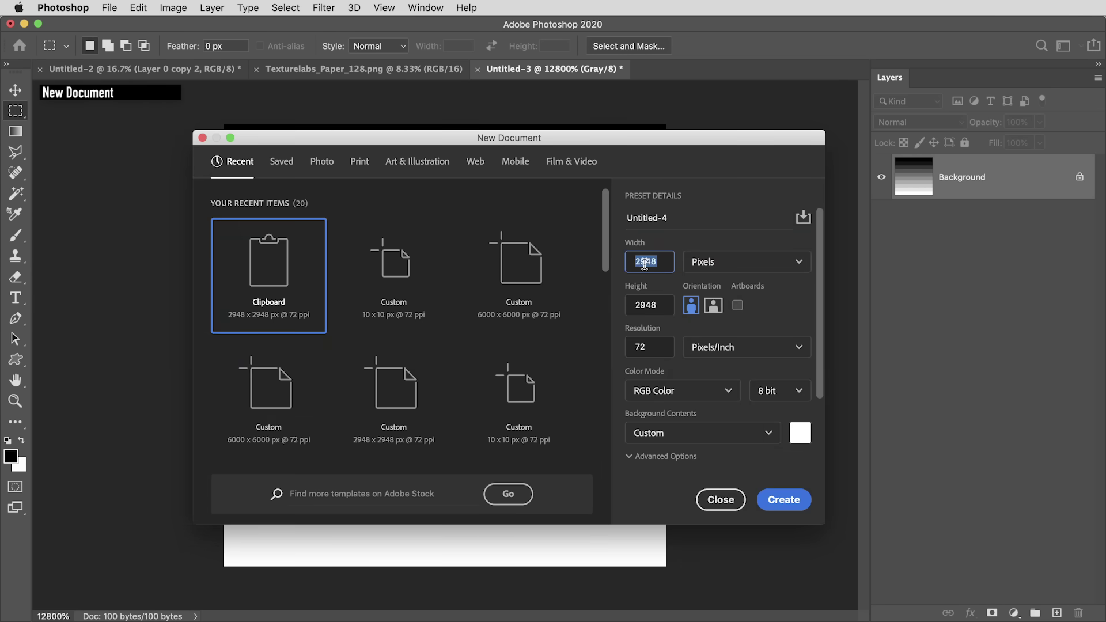
{"action": "type", "text": "6000"}
{"action": "key", "text": "Tab"}
{"action": "key", "text": "Tab"}
{"action": "type", "text": "6"}
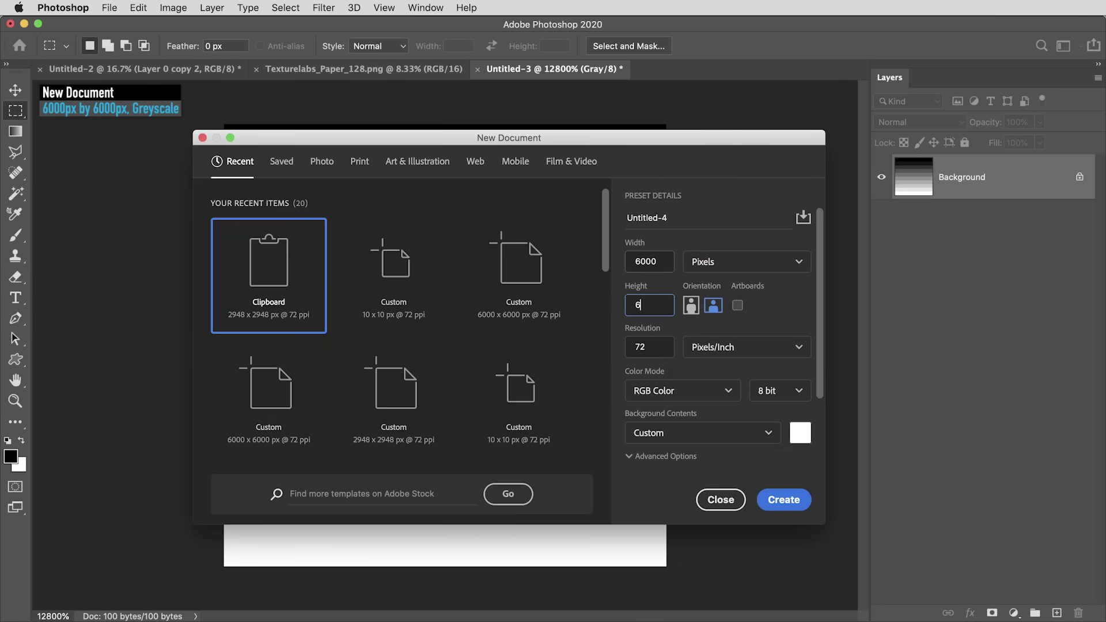
{"action": "left_click", "coordinate": [686, 392]}
{"action": "left_click", "coordinate": [650, 440]}
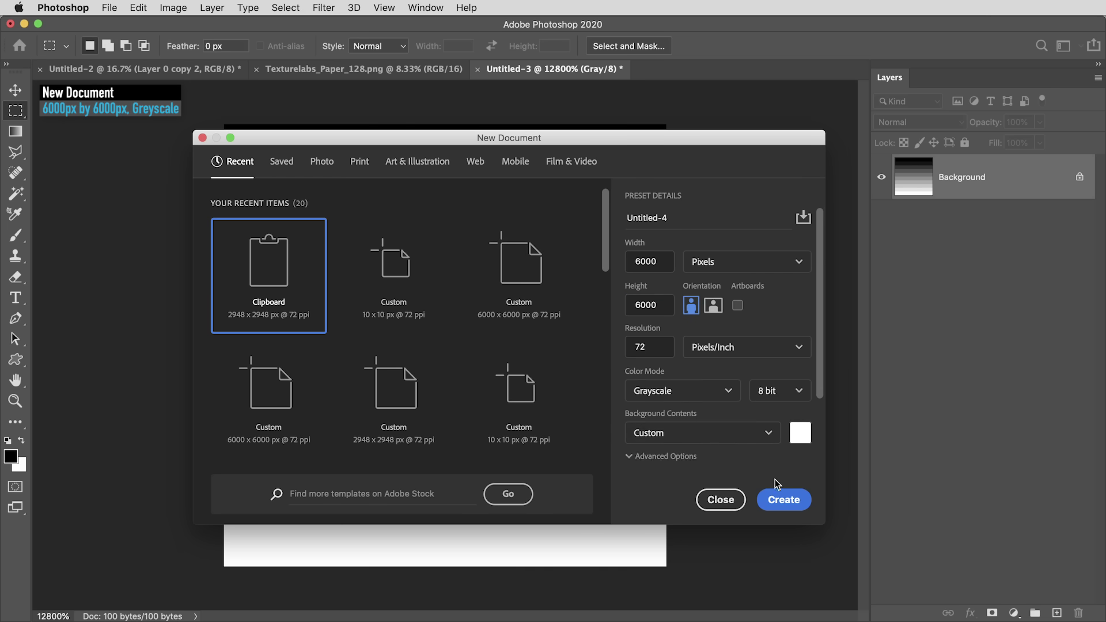
{"action": "left_click", "coordinate": [775, 501]}
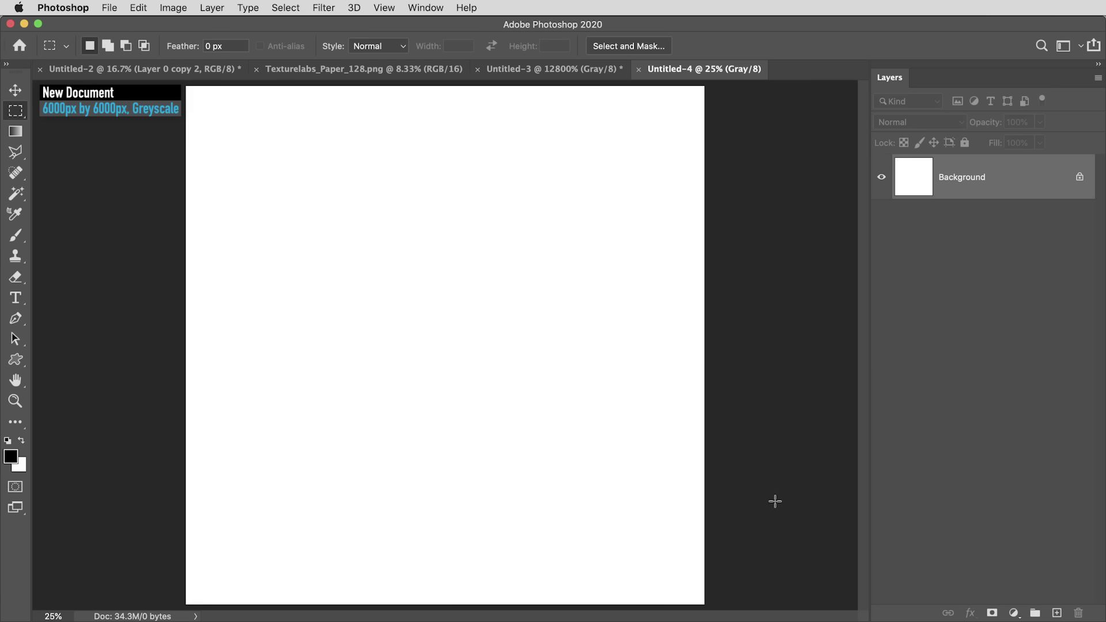
Fill the canvas with the saved grey-band custom pattern using Edit > Fill
{"action": "left_click", "coordinate": [140, 6]}
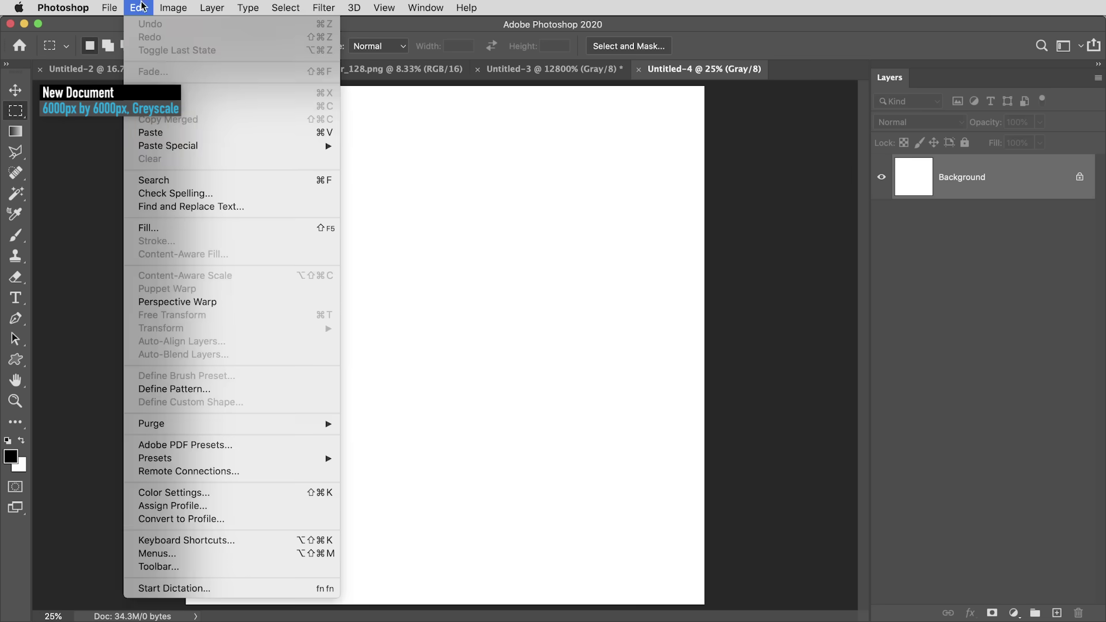
{"action": "left_click", "coordinate": [177, 225]}
{"action": "left_click", "coordinate": [516, 168]}
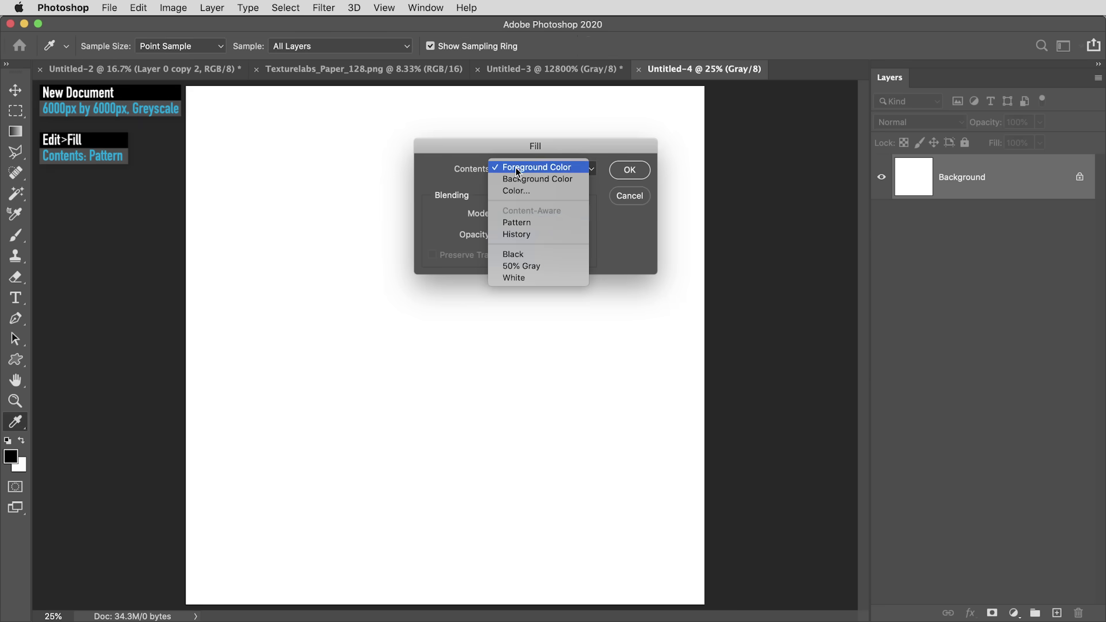
{"action": "left_click", "coordinate": [517, 224]}
{"action": "left_click", "coordinate": [524, 209]}
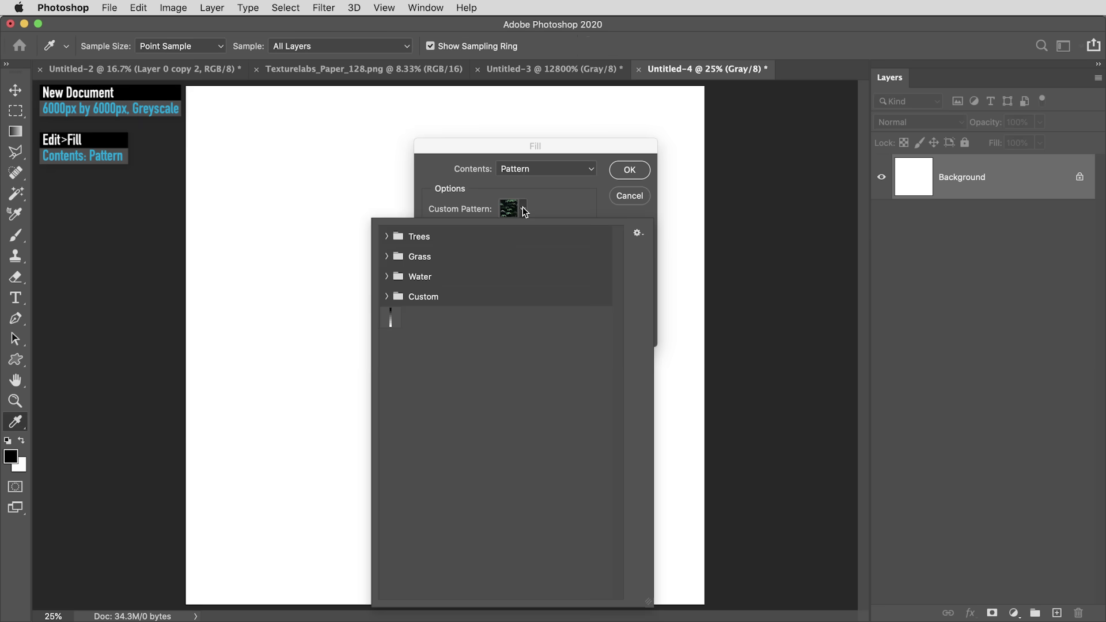
{"action": "left_click", "coordinate": [387, 320]}
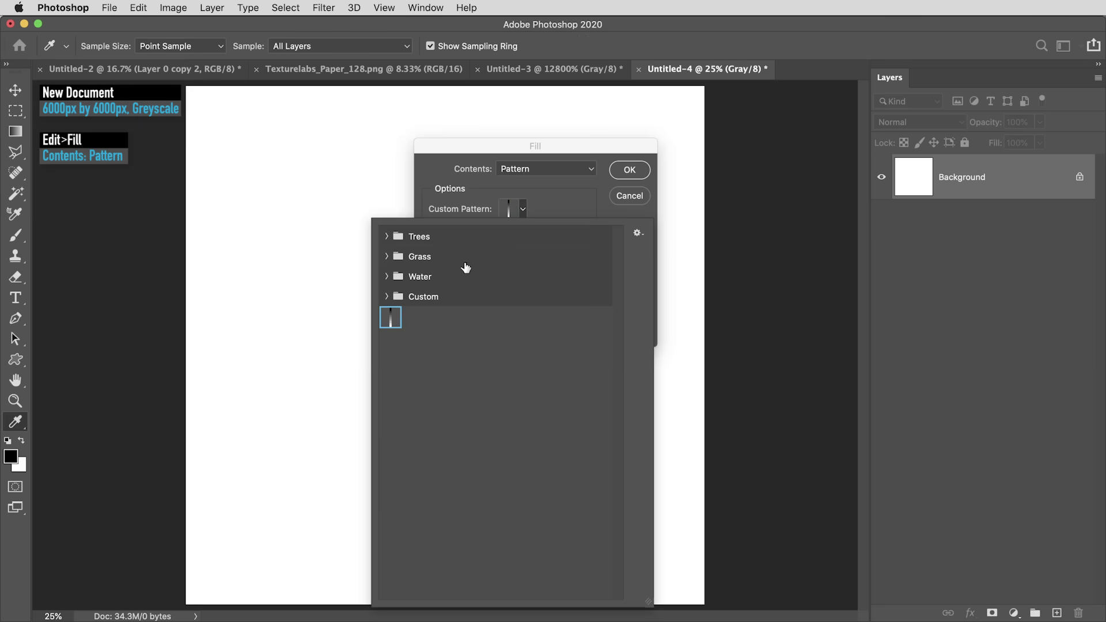
{"action": "left_click", "coordinate": [586, 146]}
{"action": "left_click", "coordinate": [630, 170]}
Start a Wave distortion with Sine type and 1 generator
{"action": "key", "text": "v"}
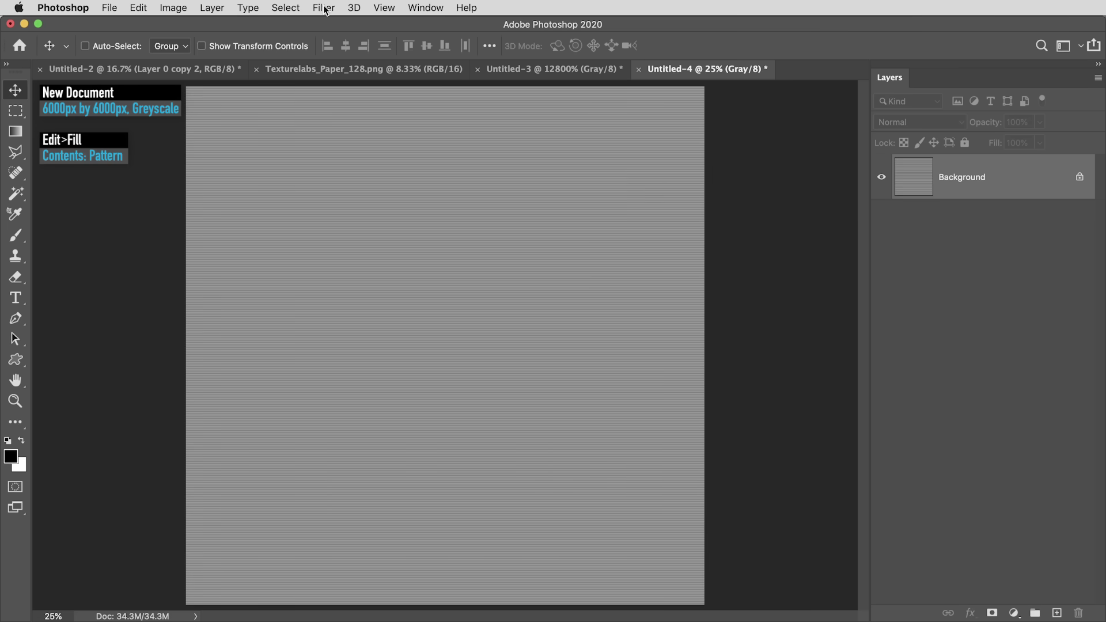
{"action": "left_click", "coordinate": [324, 7]}
{"action": "mouse_move", "coordinate": [372, 199]}
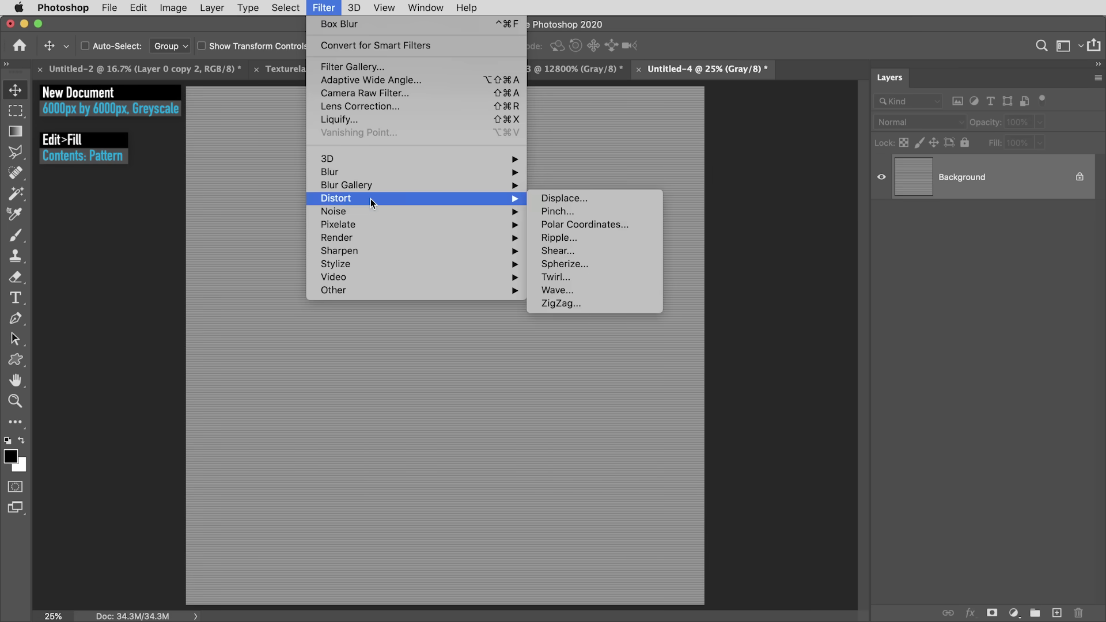
{"action": "left_click", "coordinate": [569, 289]}
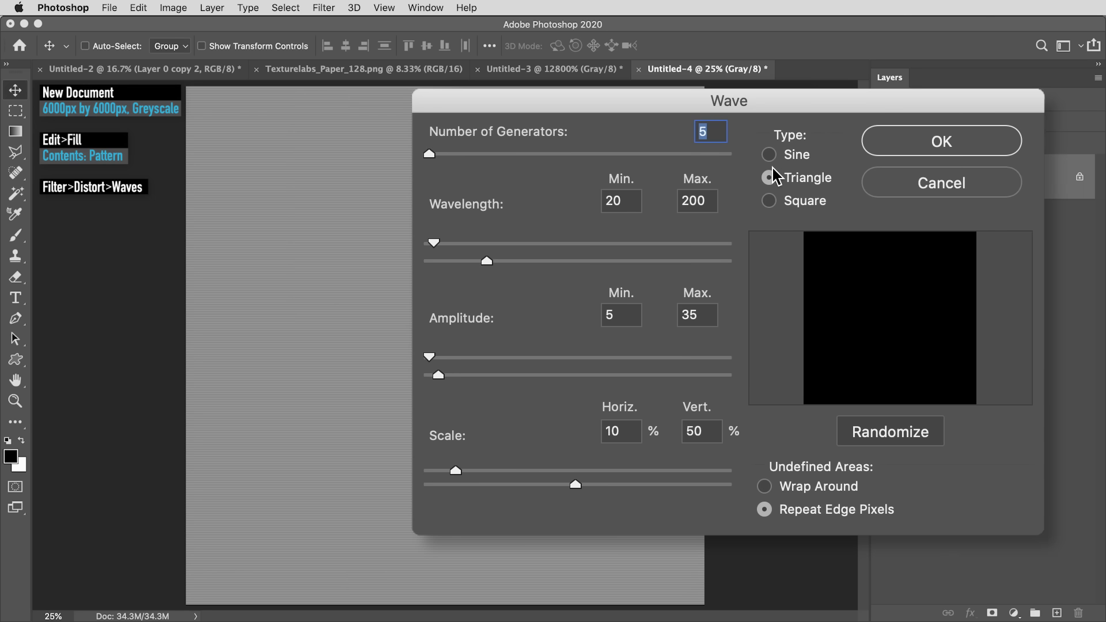
{"action": "left_click", "coordinate": [771, 155]}
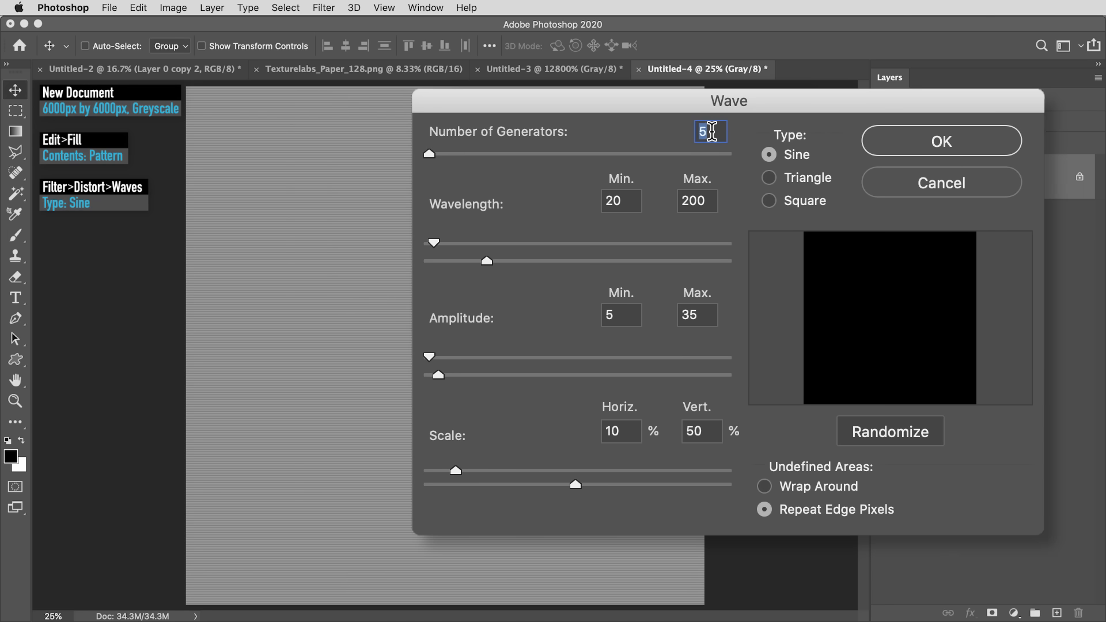
{"action": "type", "text": "1"}
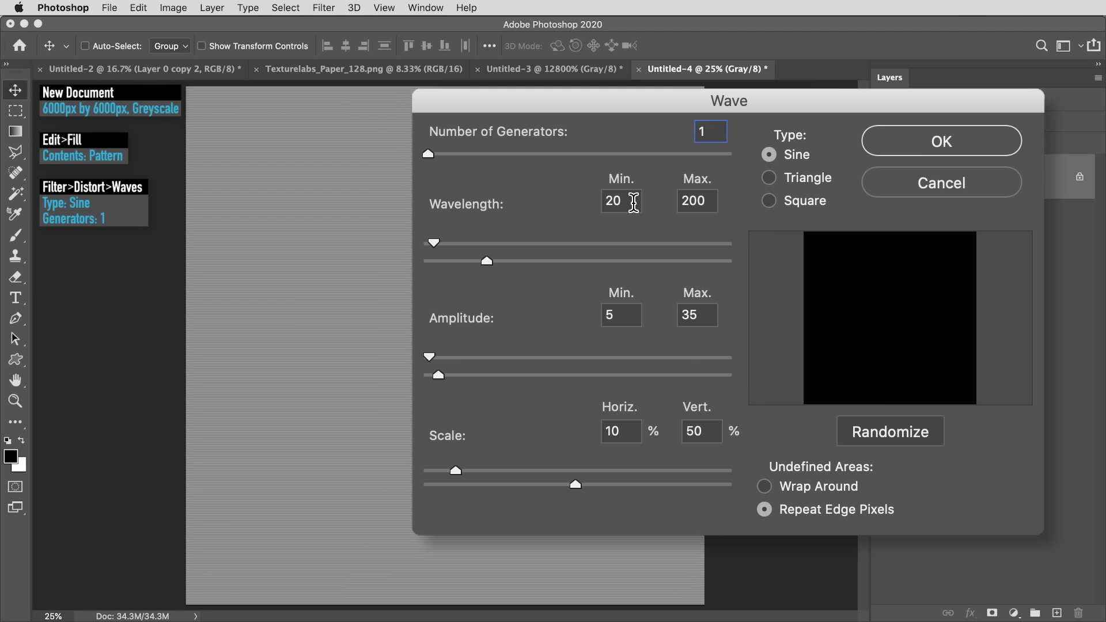
Set wavelength 149–150, amplitude 49–50 and scale 49% by 50%, then apply the wave
{"action": "double_click", "coordinate": [634, 202]}
{"action": "type", "text": "149"}
{"action": "key", "text": "Tab"}
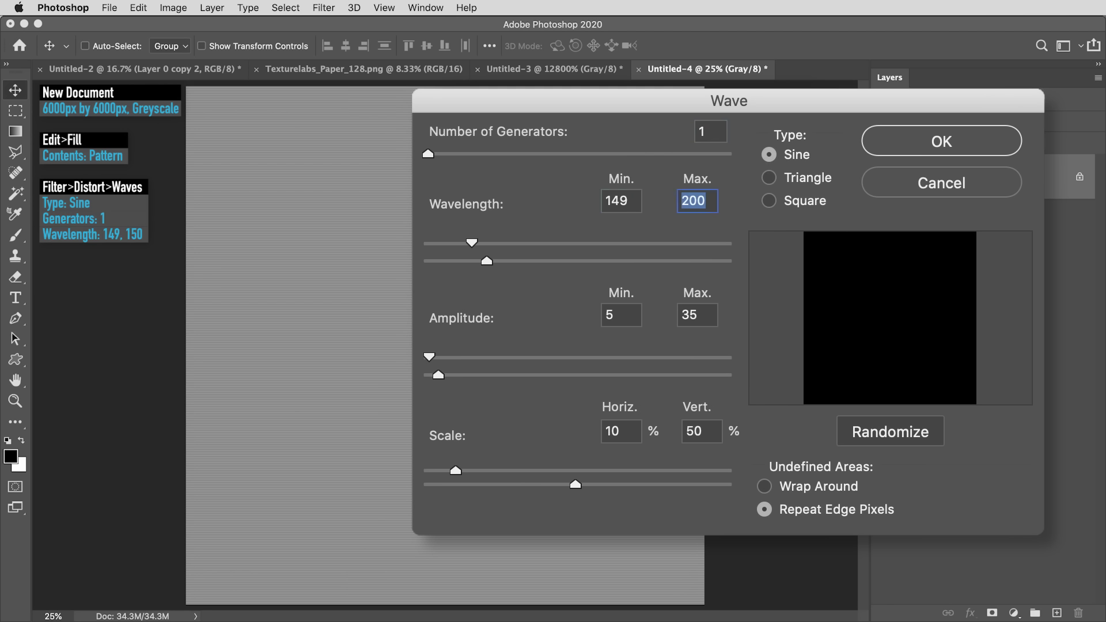
{"action": "type", "text": "150"}
{"action": "key", "text": "Tab"}
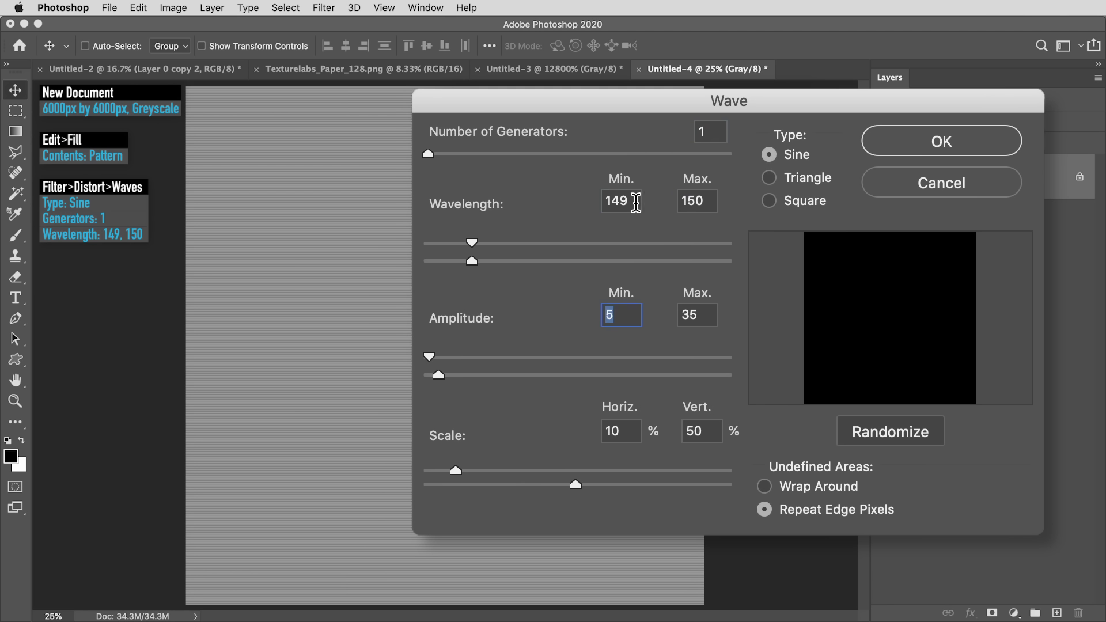
{"action": "type", "text": "49"}
{"action": "key", "text": "Tab"}
{"action": "type", "text": "50"}
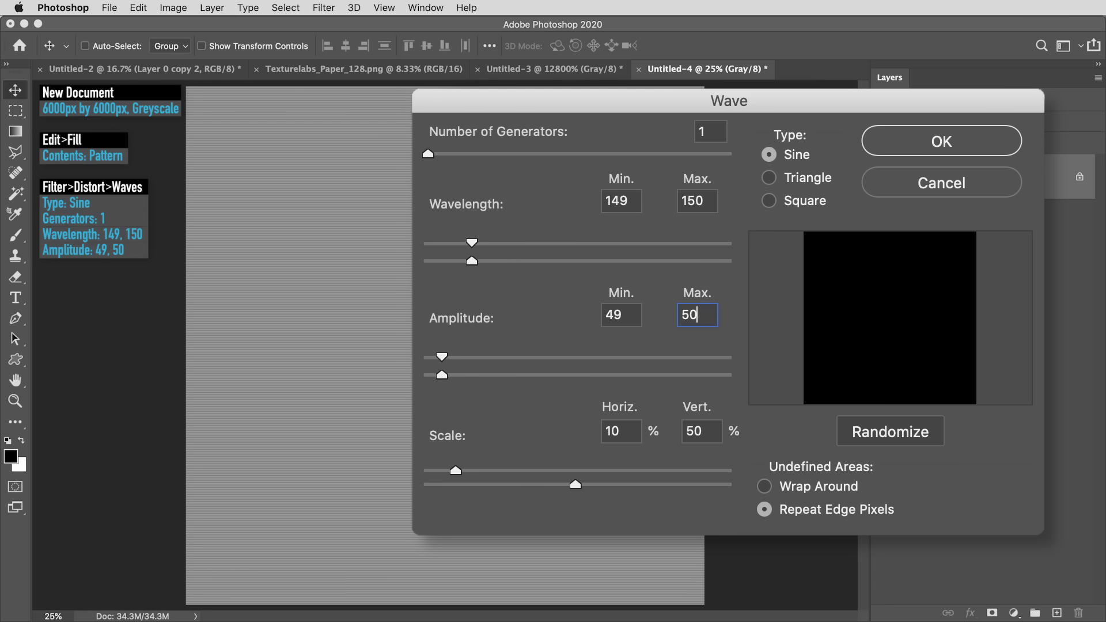
{"action": "type", "text": "49"}
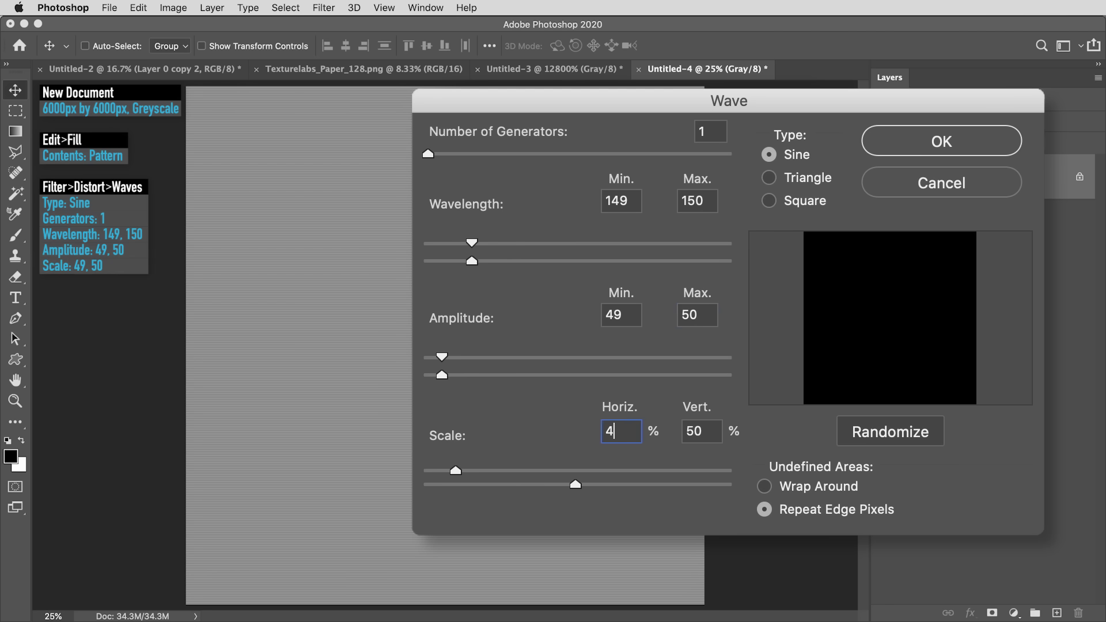
{"action": "key", "text": "Tab"}
{"action": "type", "text": "50"}
{"action": "left_click", "coordinate": [882, 139]}
Zoom in to inspect the wavy stripes, fit the view, then select all and copy Untitled-4
{"action": "key", "text": "z"}
{"action": "left_click_drag", "start_coordinate": [483, 237], "coordinate": [589, 305]}
{"action": "key", "text": "v"}
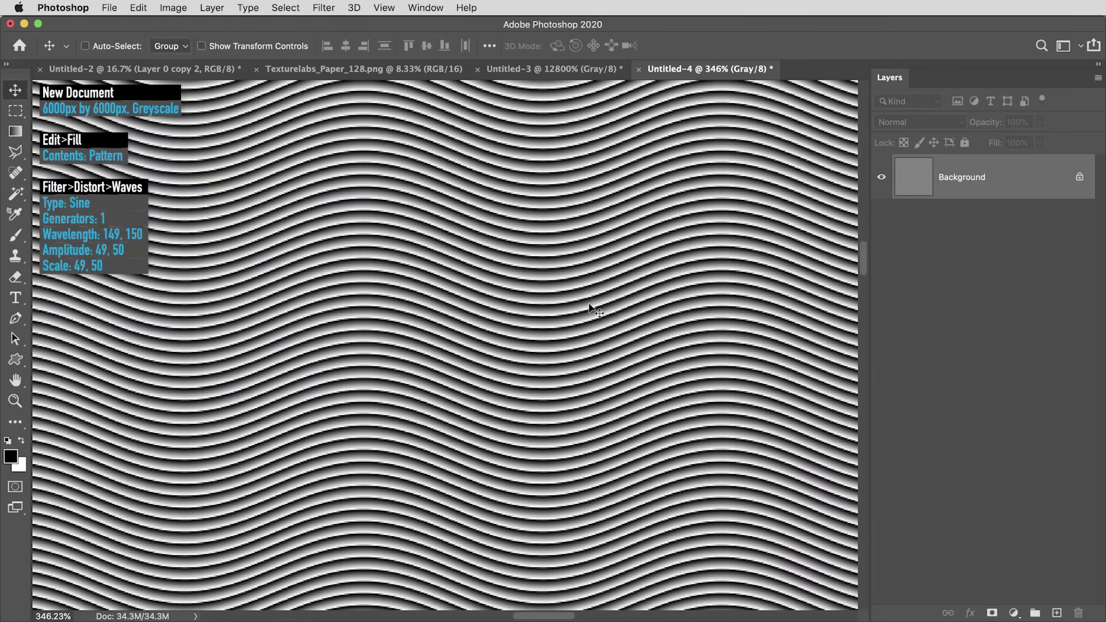
{"action": "key", "text": "super+0"}
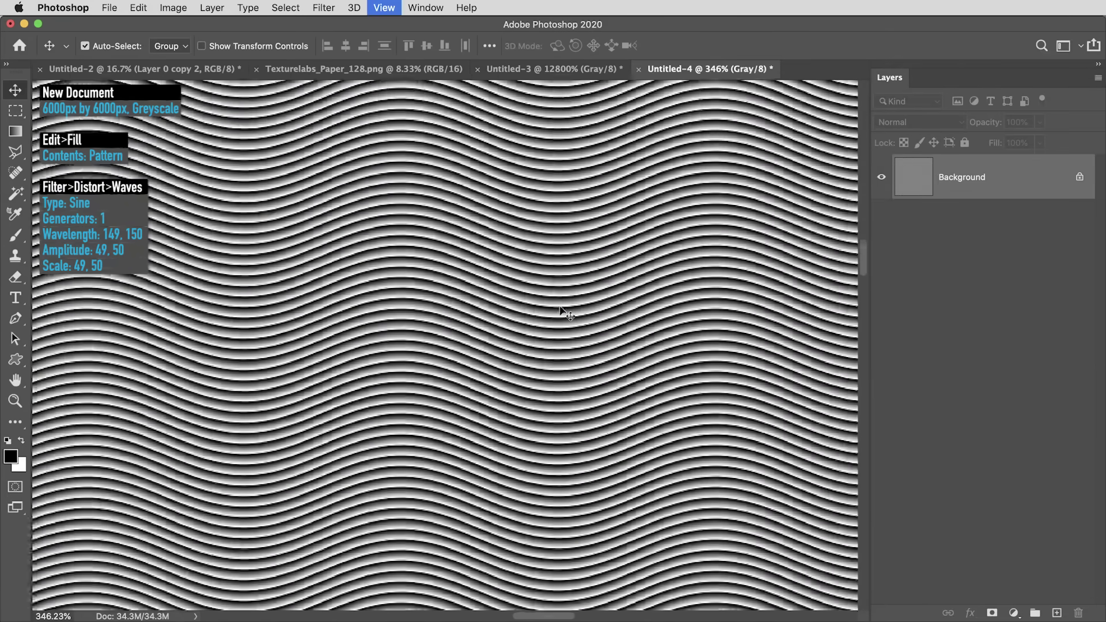
{"action": "key", "text": "super+a"}
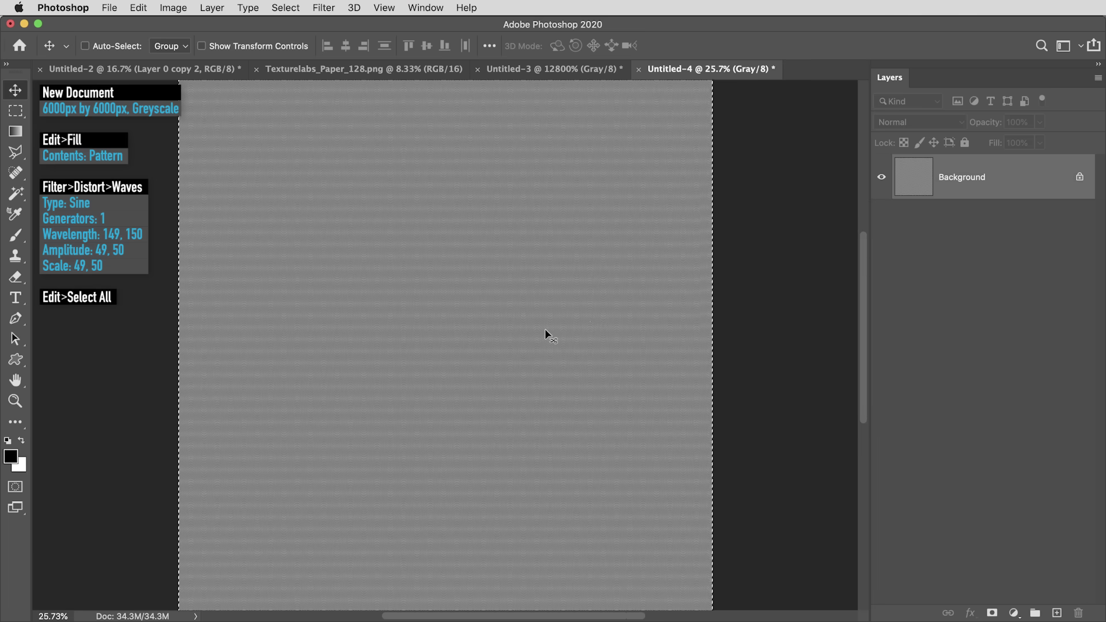
{"action": "key", "text": "super+c"}
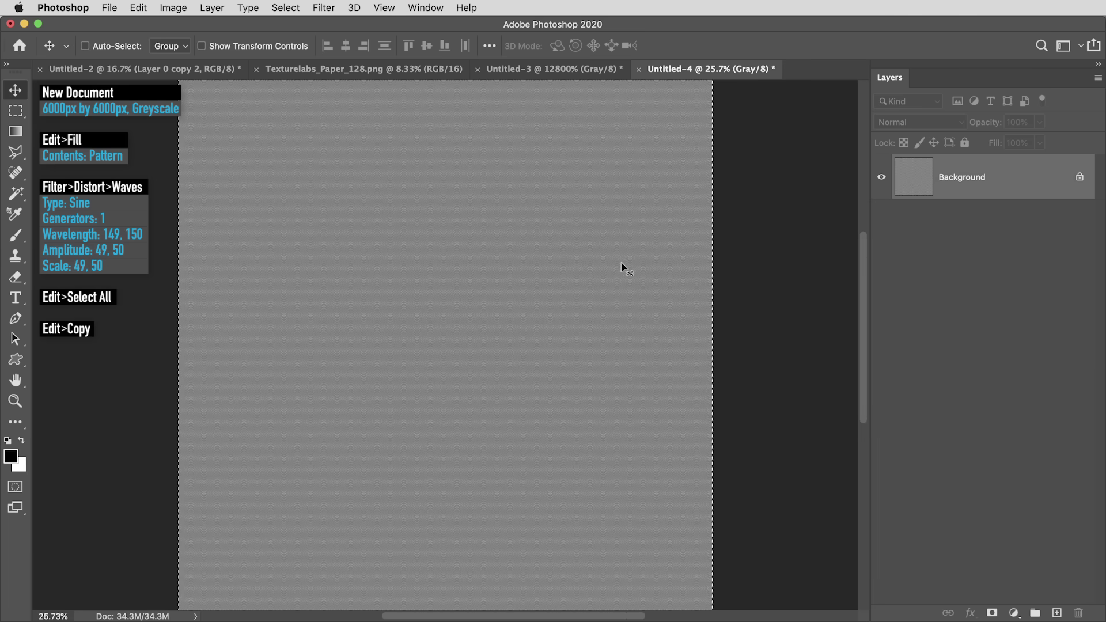
Add a Solid Color fill layer with brightness set to 50% grey
{"action": "left_click", "coordinate": [1014, 614]}
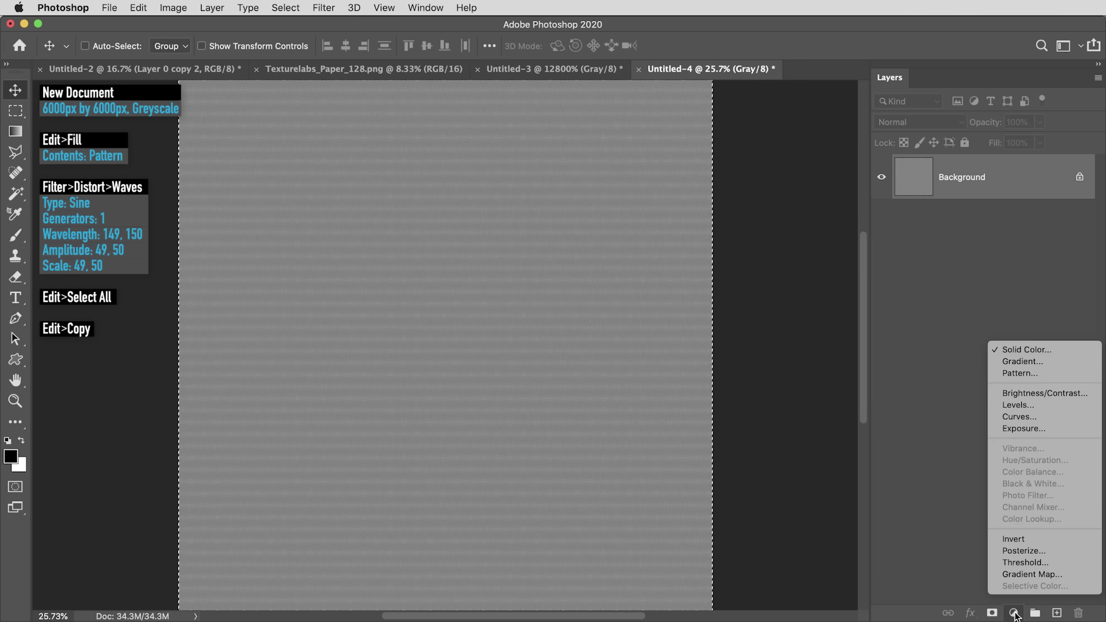
{"action": "left_click", "coordinate": [1018, 349]}
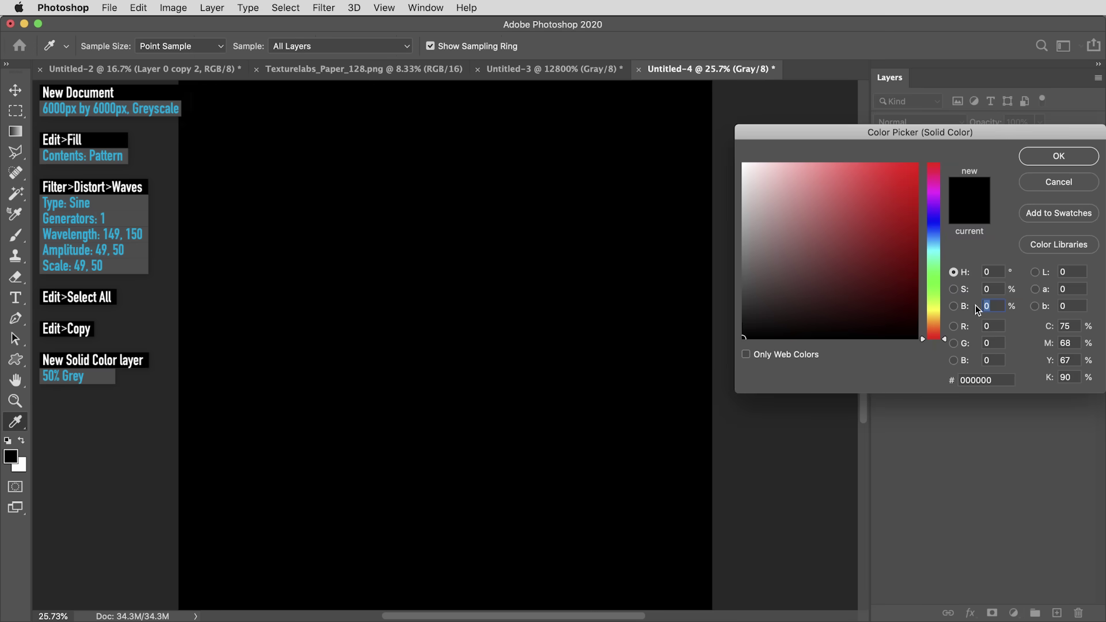
{"action": "type", "text": "50"}
{"action": "key", "text": "Return"}
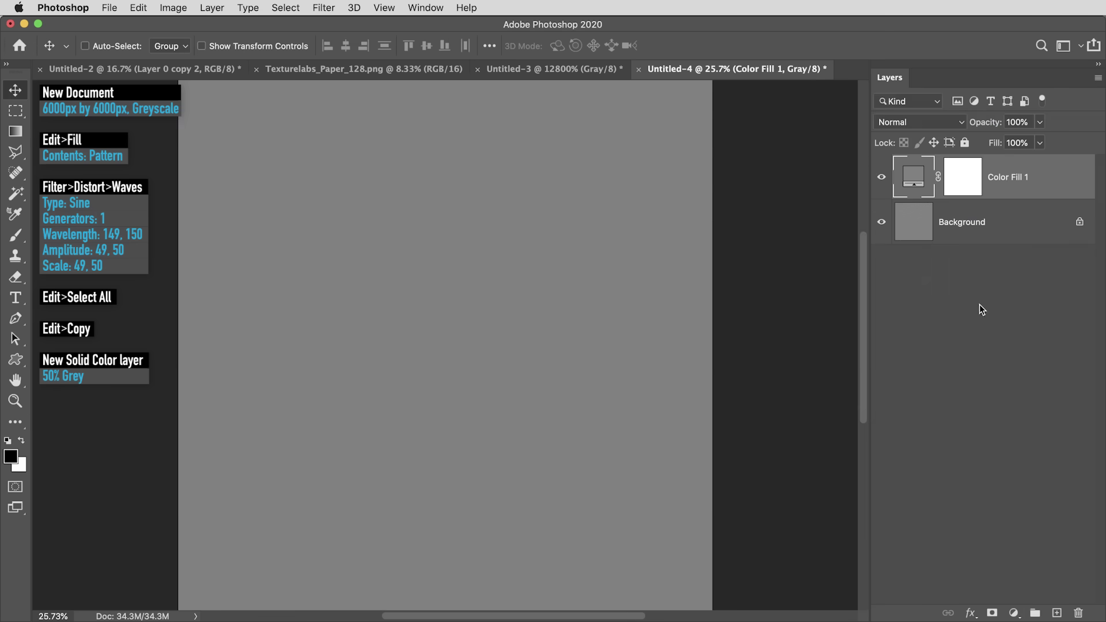
Show Color Fill 1's mask, paste the wave pattern in, and Free Transform it 90° clockwise
{"action": "left_click", "coordinate": [966, 184], "text": "alt"}
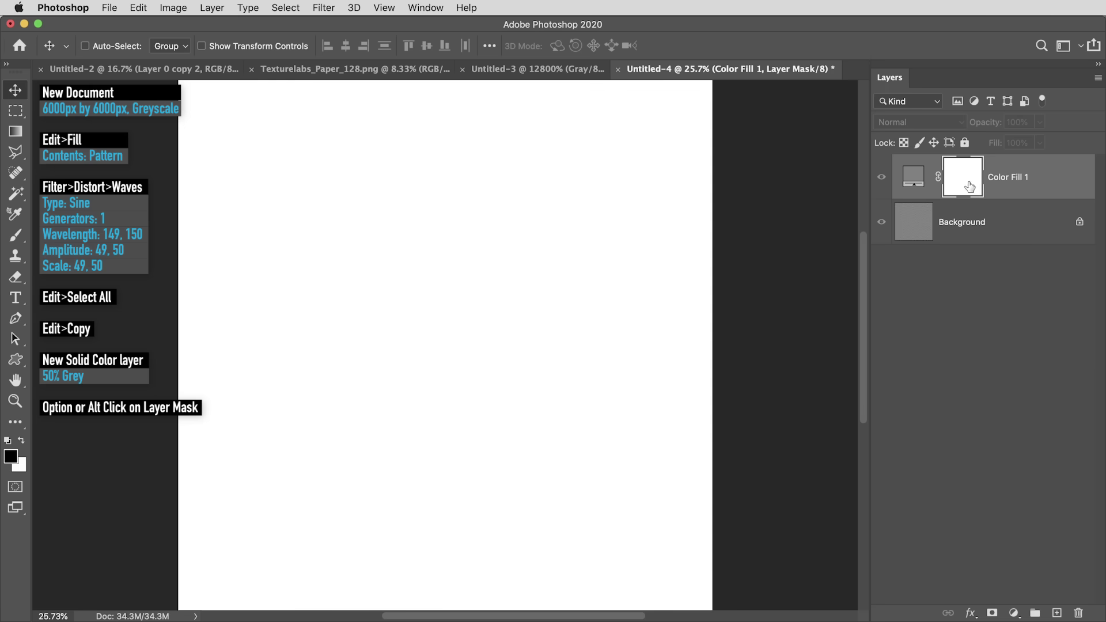
{"action": "key", "text": "super+minus"}
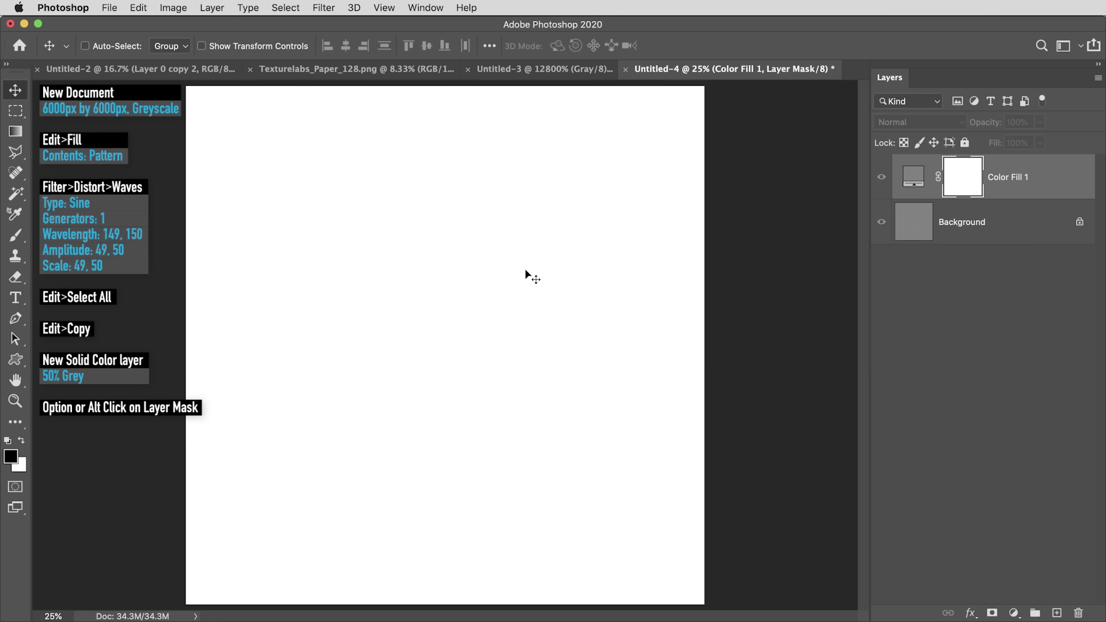
{"action": "key", "text": "super+v"}
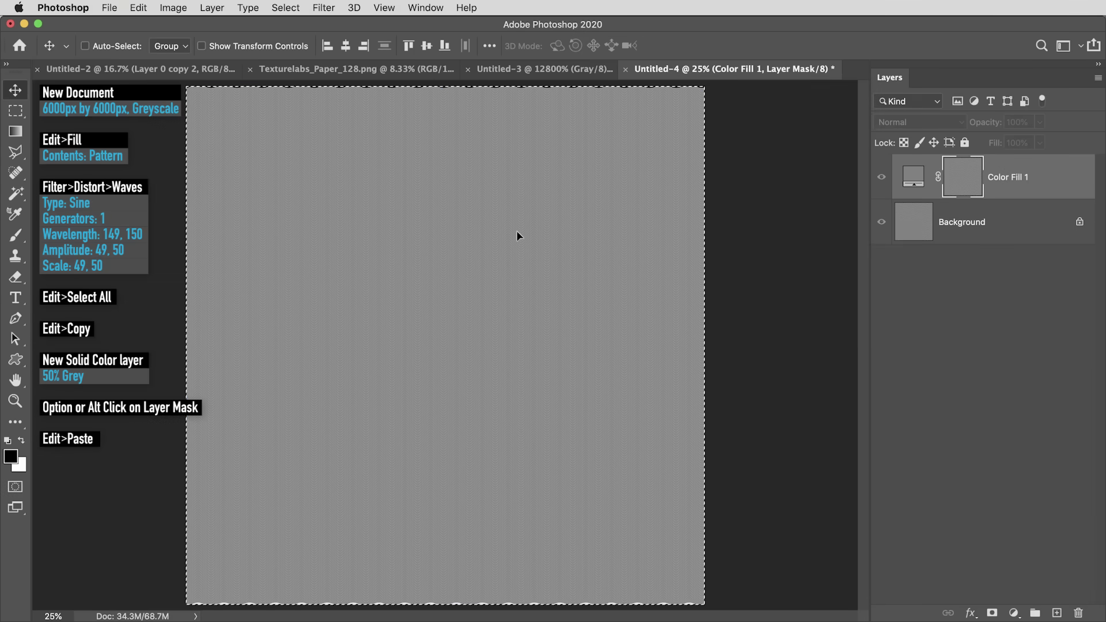
{"action": "key", "text": "super+t"}
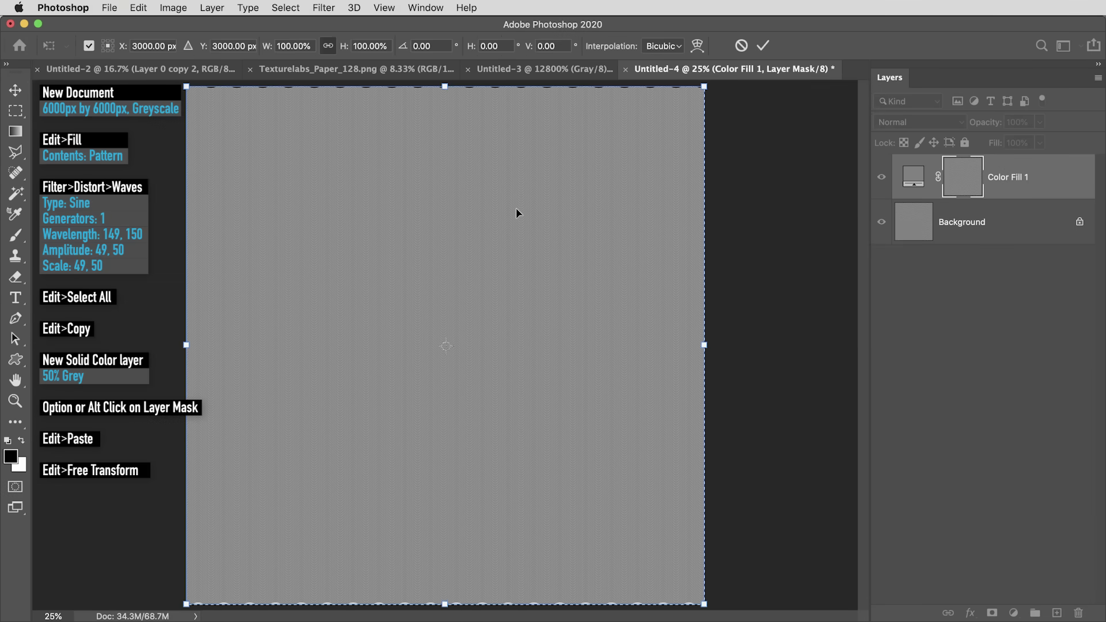
{"action": "right_click", "coordinate": [516, 209]}
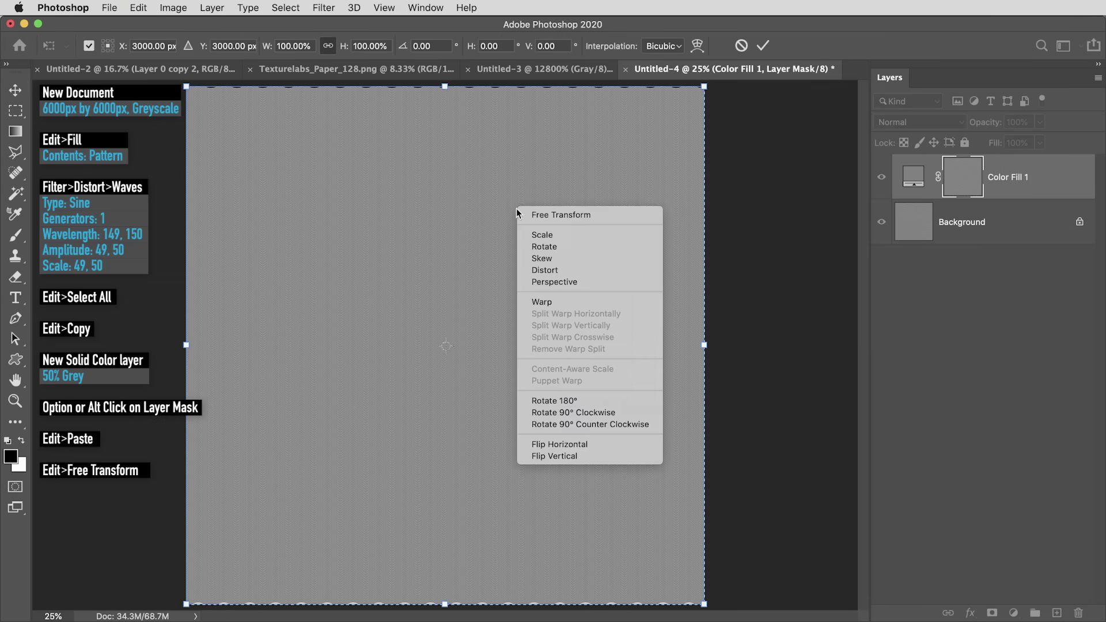
{"action": "left_click", "coordinate": [627, 412]}
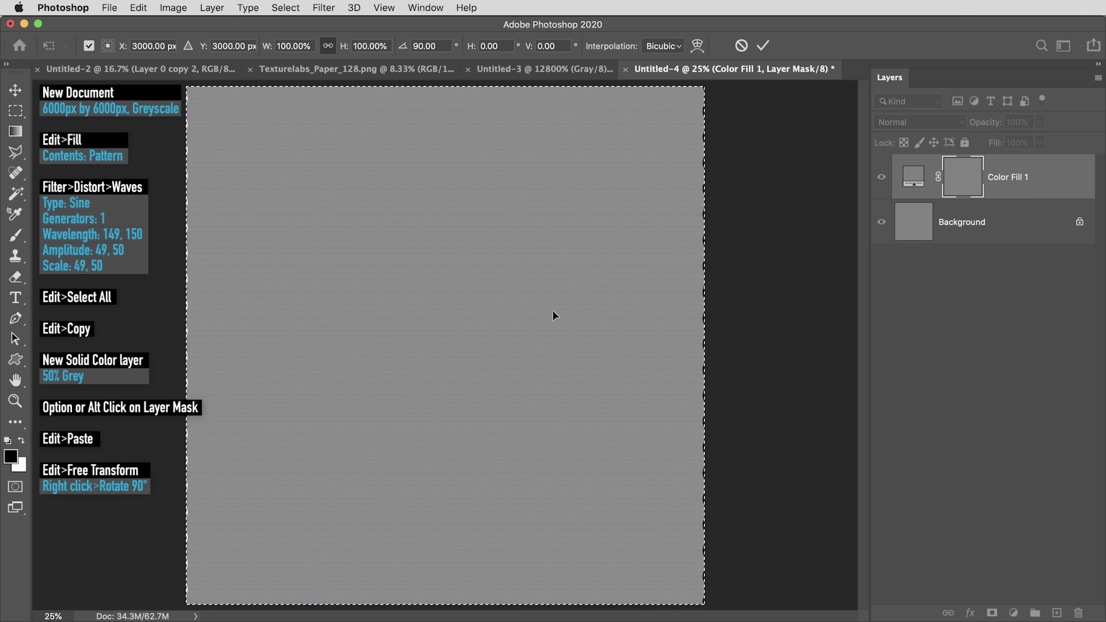
Commit the rotation, deselect, and merge the grey fill layer down into Background
{"action": "key", "text": "Return"}
{"action": "key", "text": "super+d"}
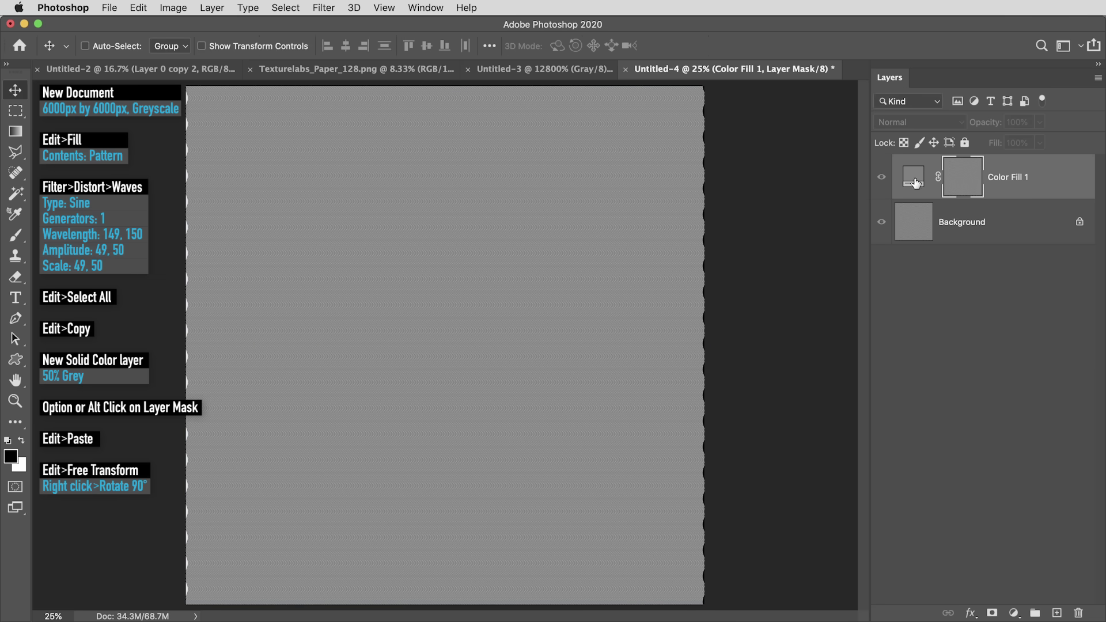
{"action": "left_click", "coordinate": [916, 183]}
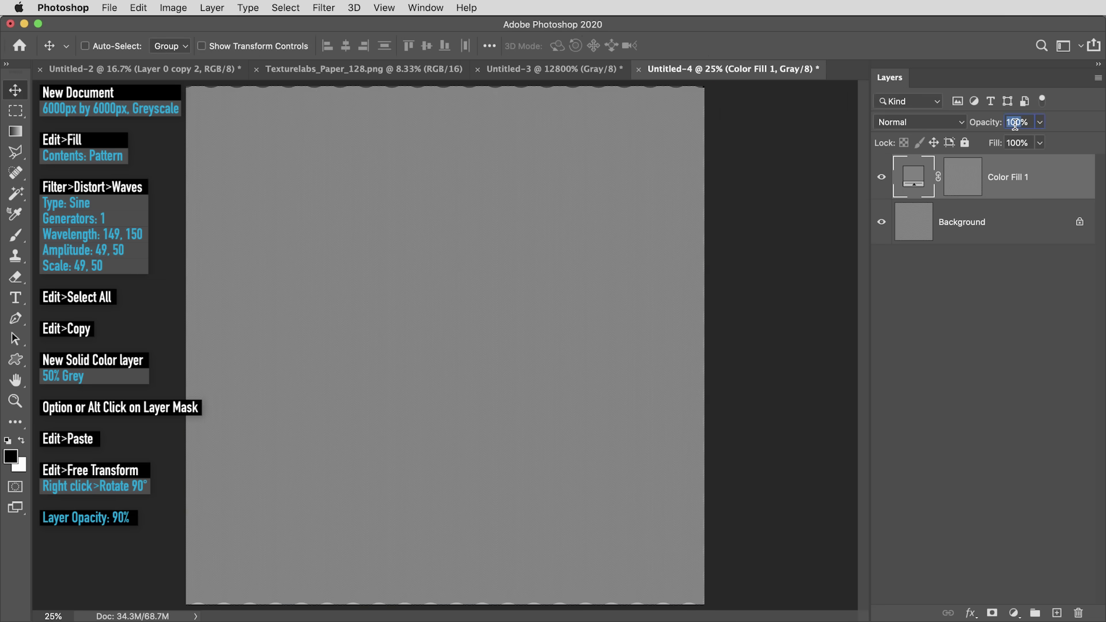
{"action": "type", "text": "90"}
{"action": "key", "text": "super+e"}
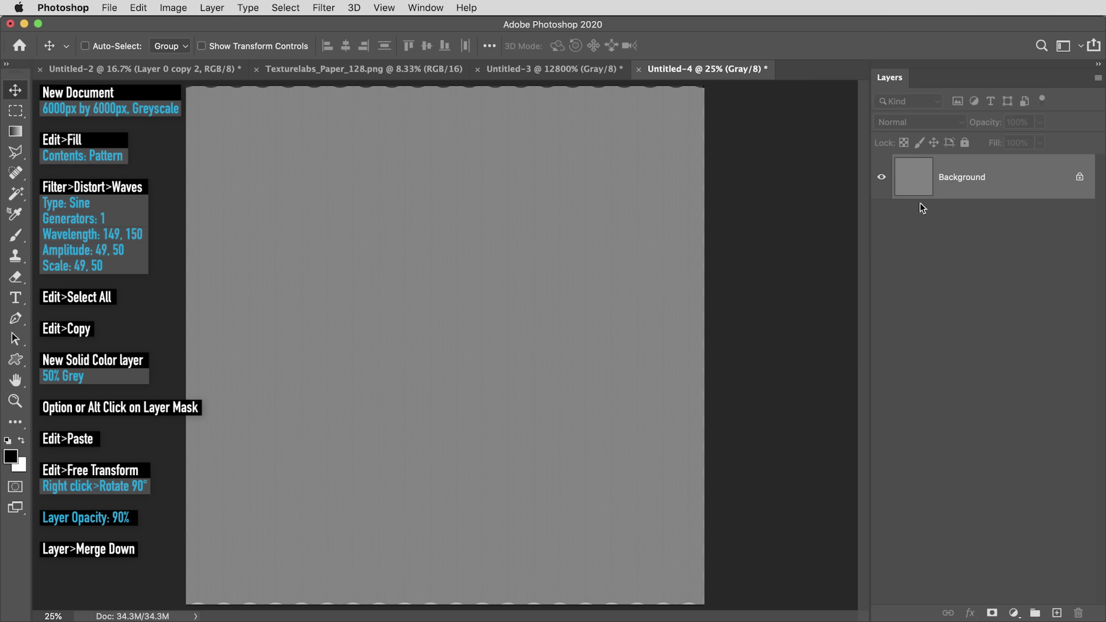
Apply a Ripple distortion at 15% amount and Large size, then zoom in to check it
{"action": "left_click", "coordinate": [324, 7]}
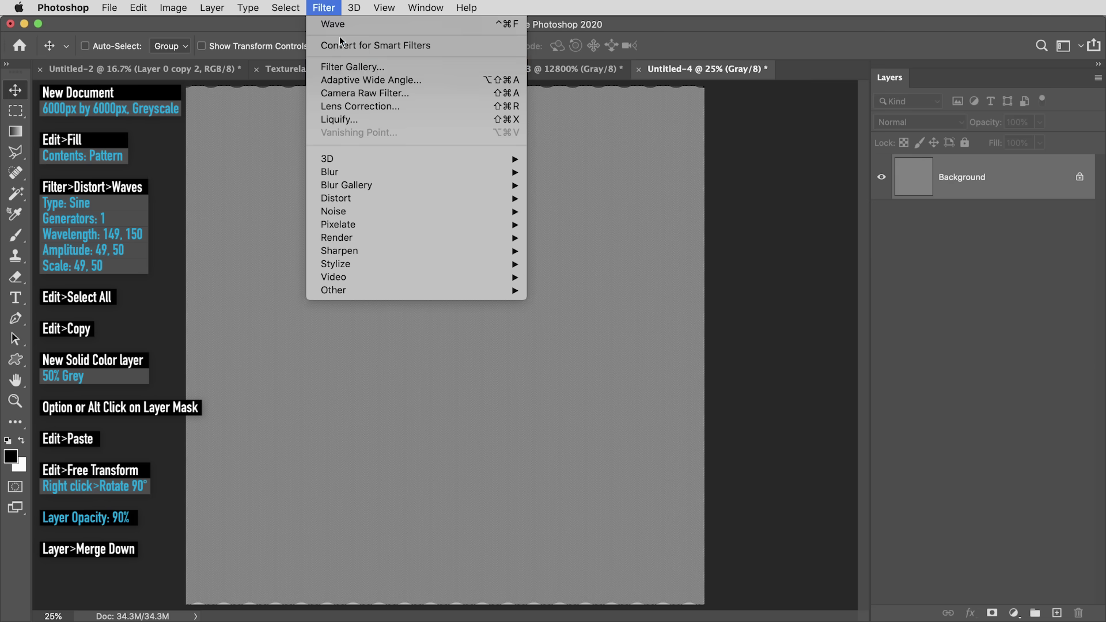
{"action": "mouse_move", "coordinate": [377, 199]}
{"action": "left_click", "coordinate": [596, 239]}
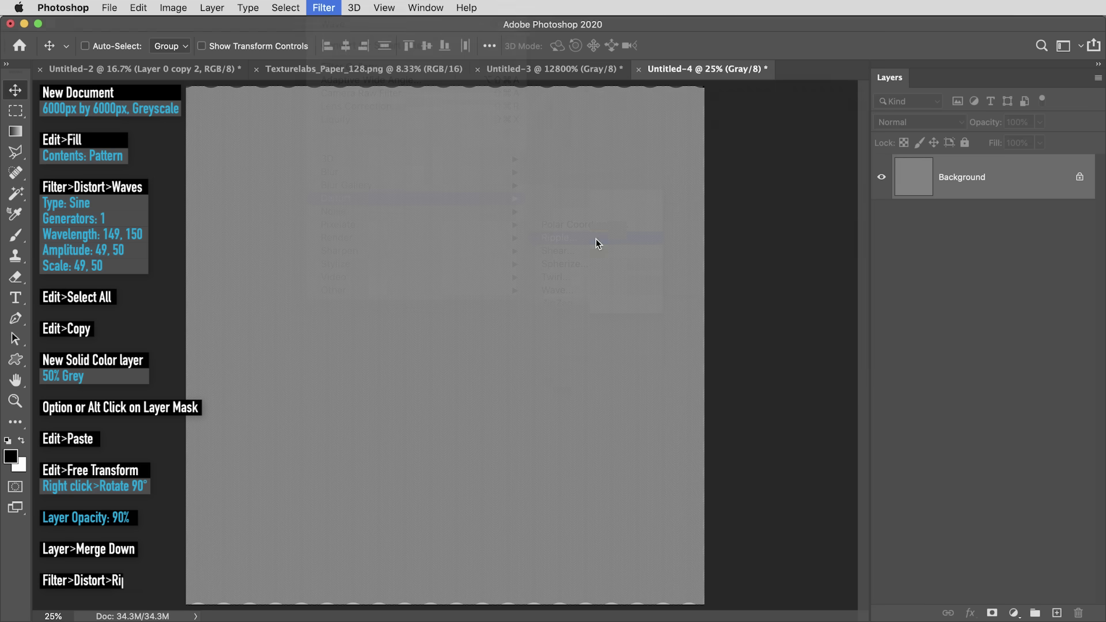
{"action": "type", "text": "15"}
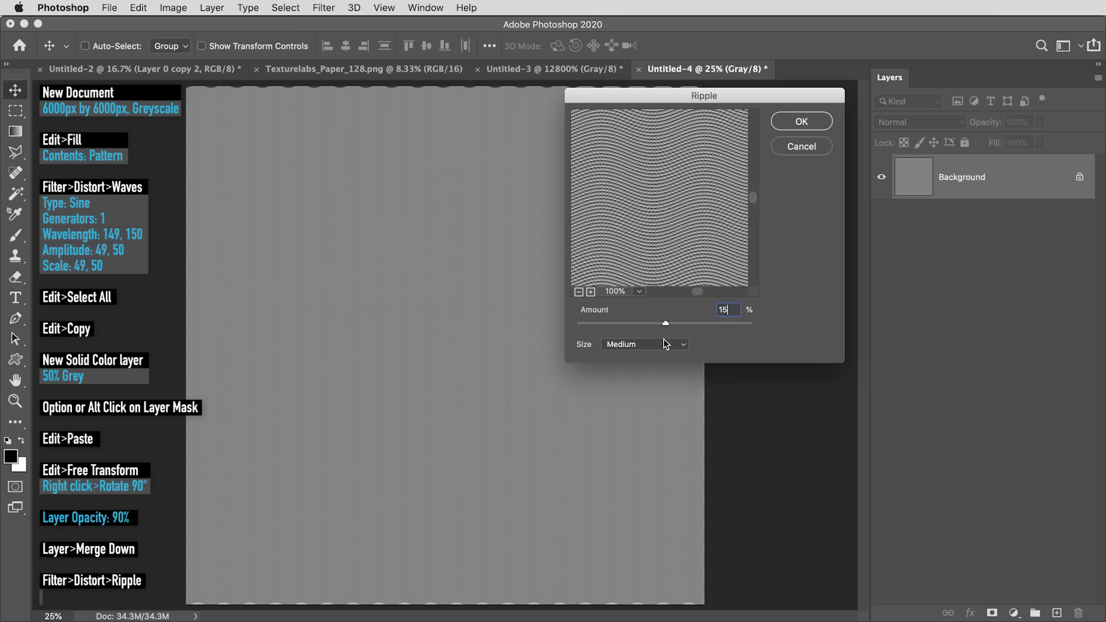
{"action": "left_click", "coordinate": [666, 344]}
{"action": "left_click", "coordinate": [657, 353]}
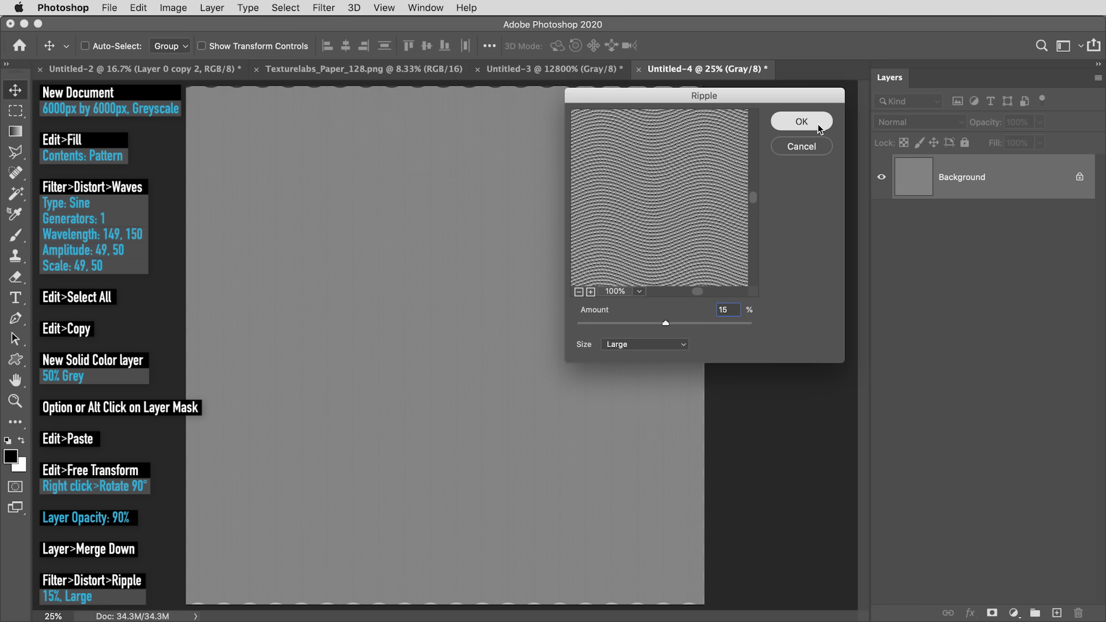
{"action": "left_click", "coordinate": [803, 121]}
{"action": "key", "text": "super+plus"}
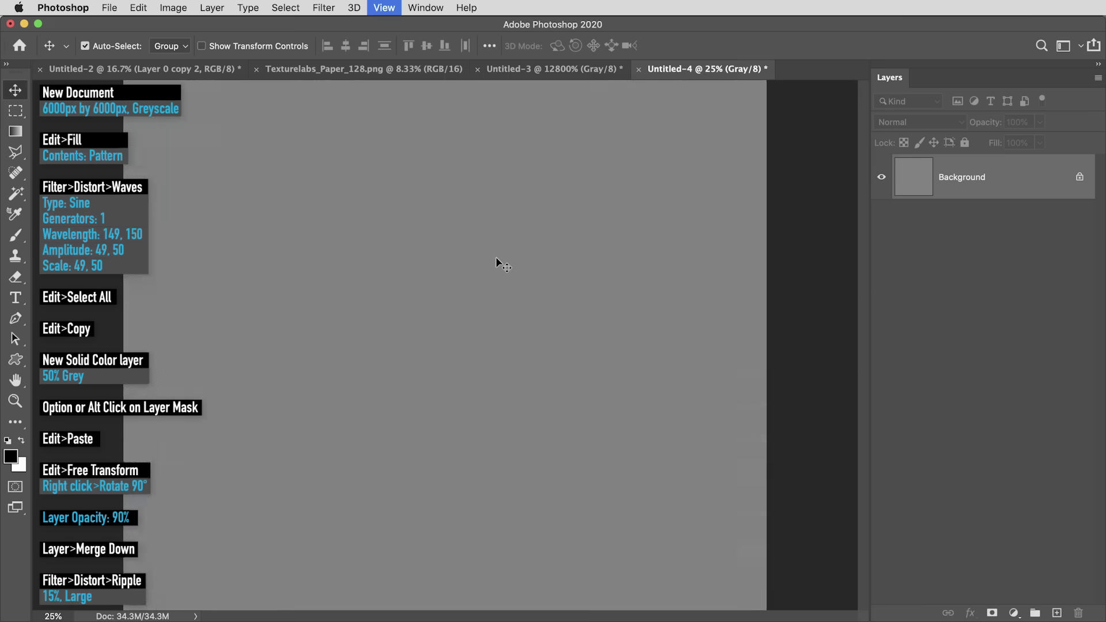
{"action": "key", "text": "super+plus"}
{"action": "key", "text": "super+minus"}
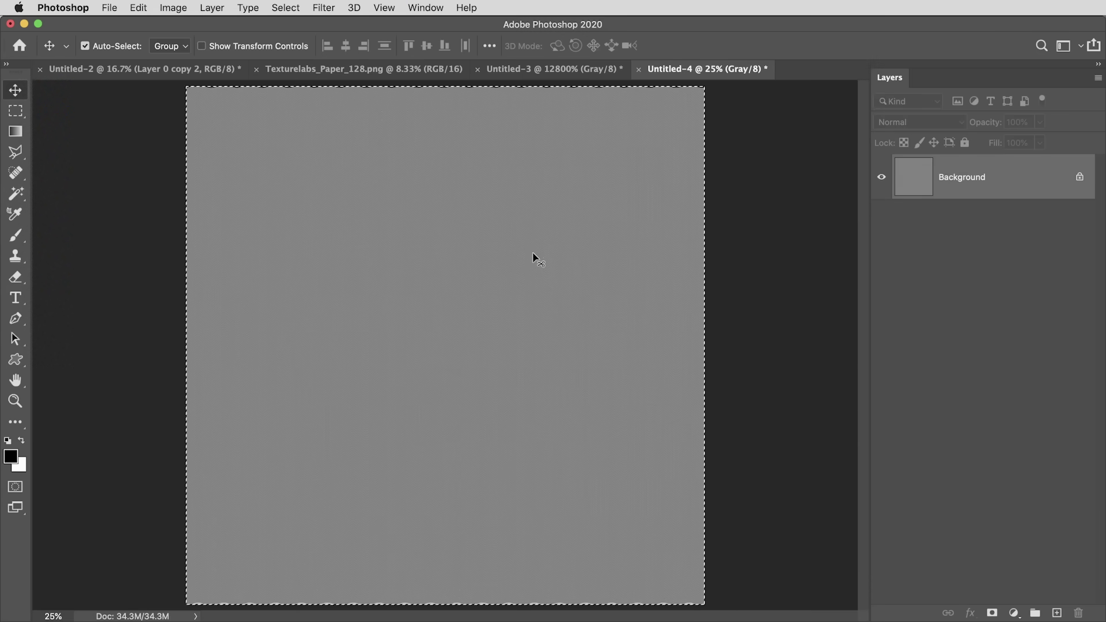
In Untitled-2, toggle Layer 0 copy 2's mask off and on, then desaturate the portrait
{"action": "left_click", "coordinate": [126, 67]}
{"action": "key", "text": "super+plus"}
{"action": "key", "text": "super+plus"}
{"action": "key", "text": "super+plus"}
{"action": "key", "text": "super+plus"}
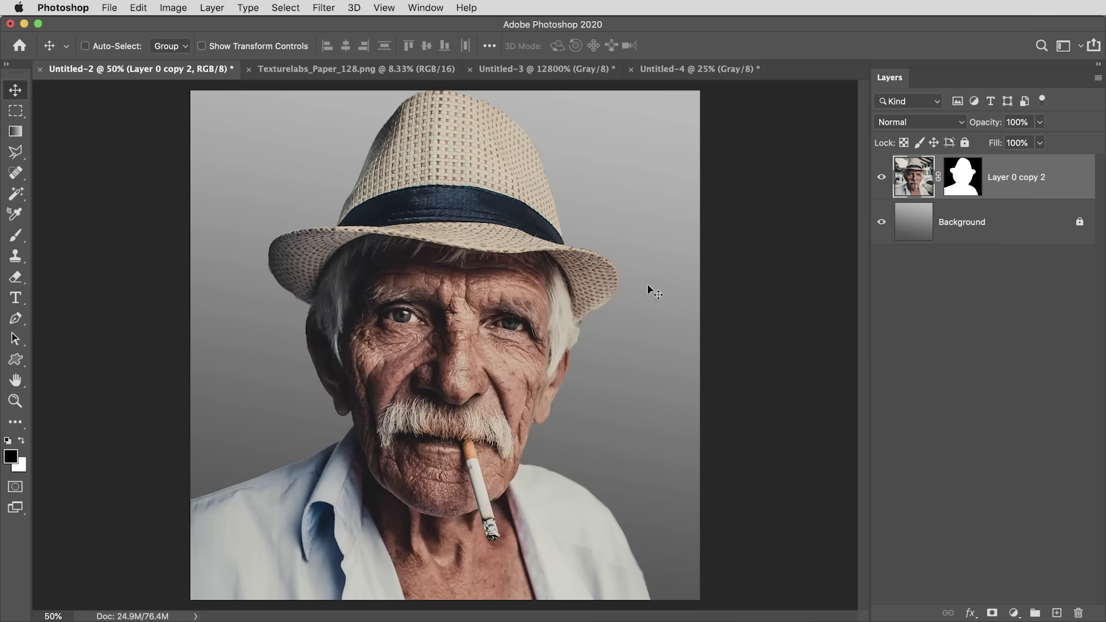
{"action": "right_click", "coordinate": [958, 180]}
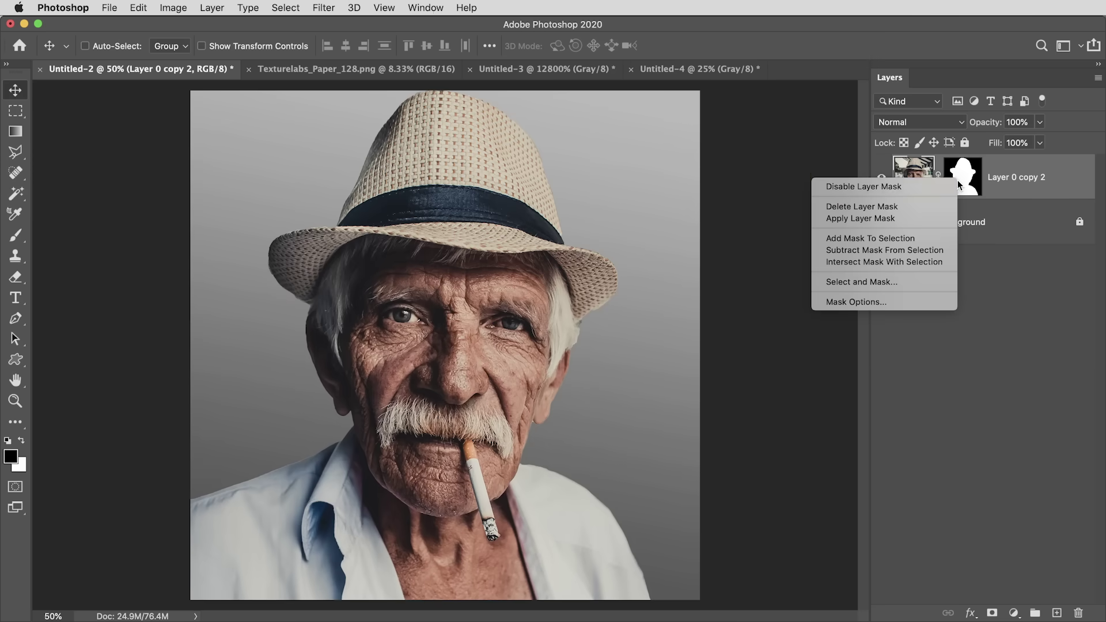
{"action": "left_click", "coordinate": [943, 188]}
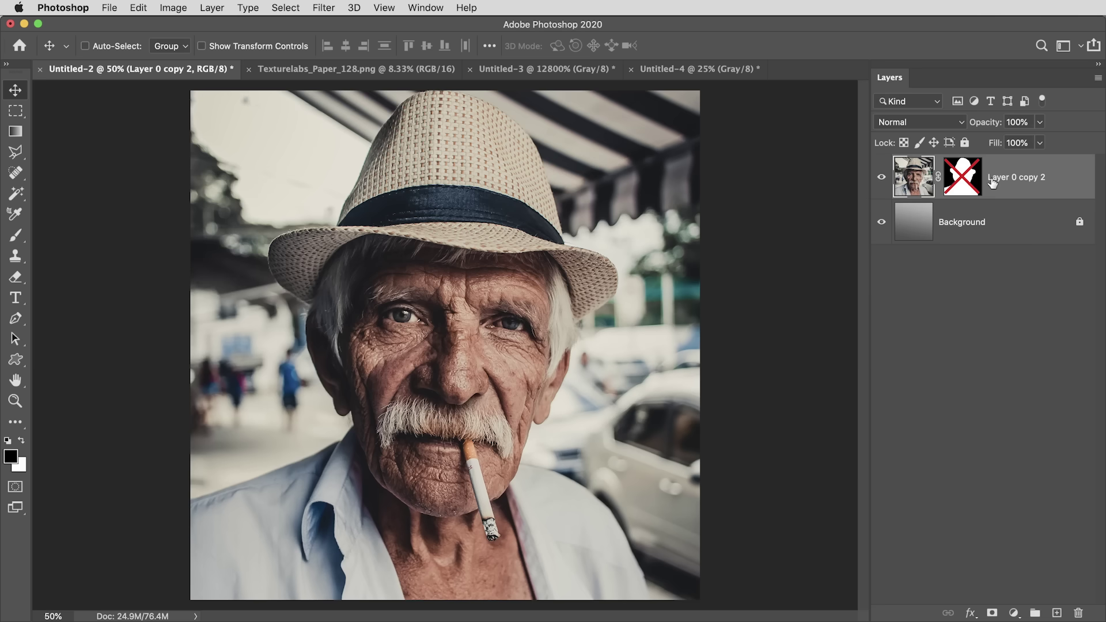
{"action": "left_click", "coordinate": [965, 179]}
{"action": "left_click", "coordinate": [921, 184]}
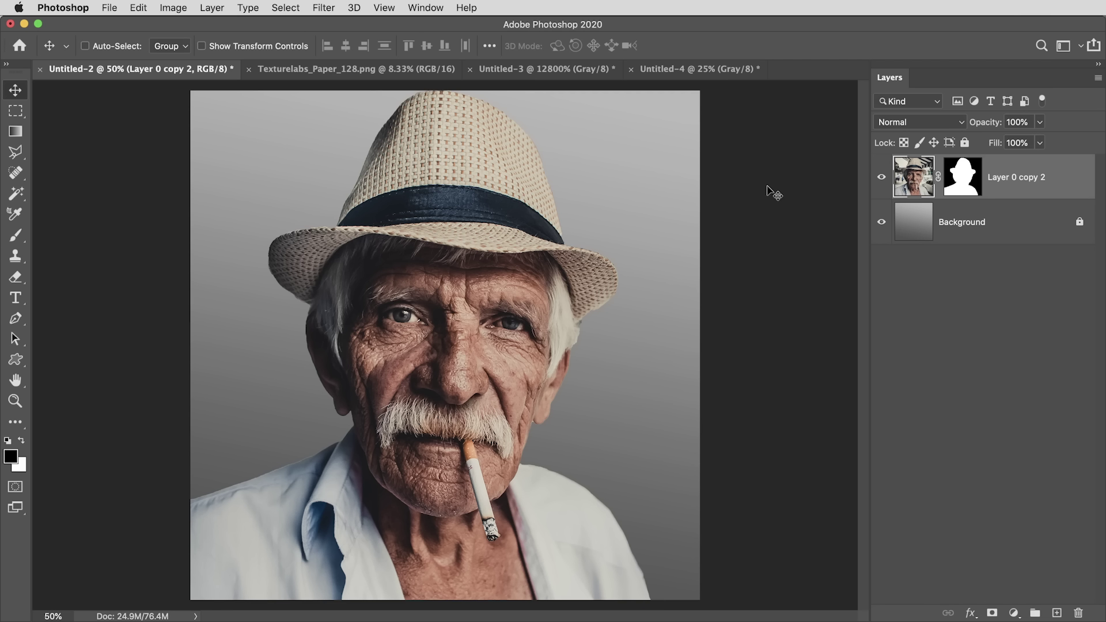
{"action": "key", "text": "super+shift+u"}
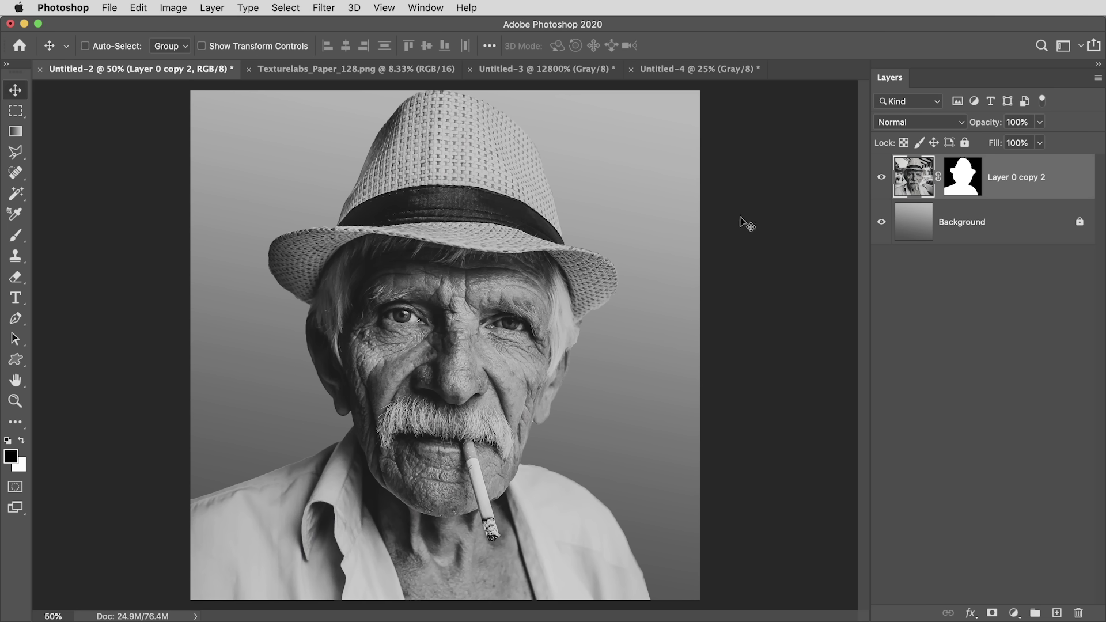
Paste the wavy texture as a new layer named Engrave in Hard Mix blend mode
{"action": "key", "text": "super+v"}
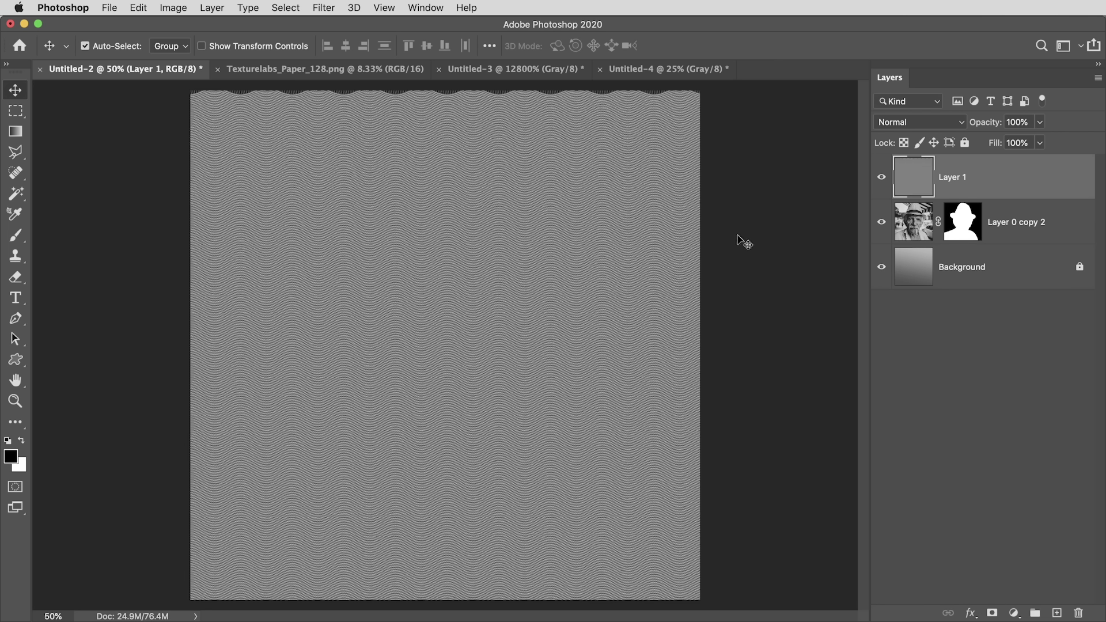
{"action": "double_click", "coordinate": [952, 179]}
{"action": "type", "text": "Engrave"}
{"action": "key", "text": "Return"}
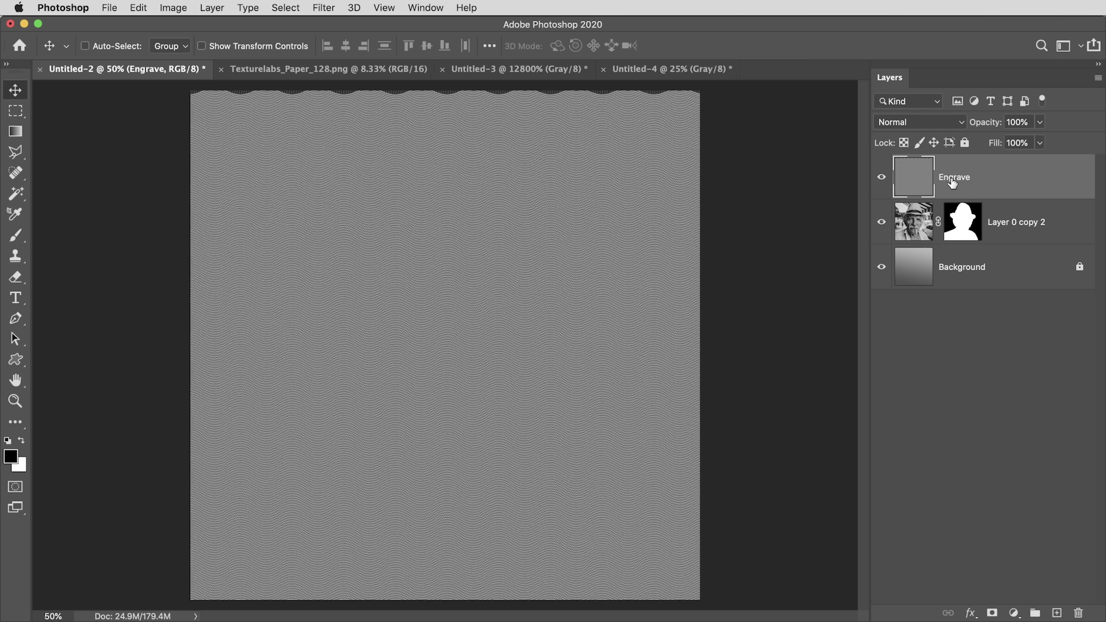
{"action": "left_click", "coordinate": [954, 123]}
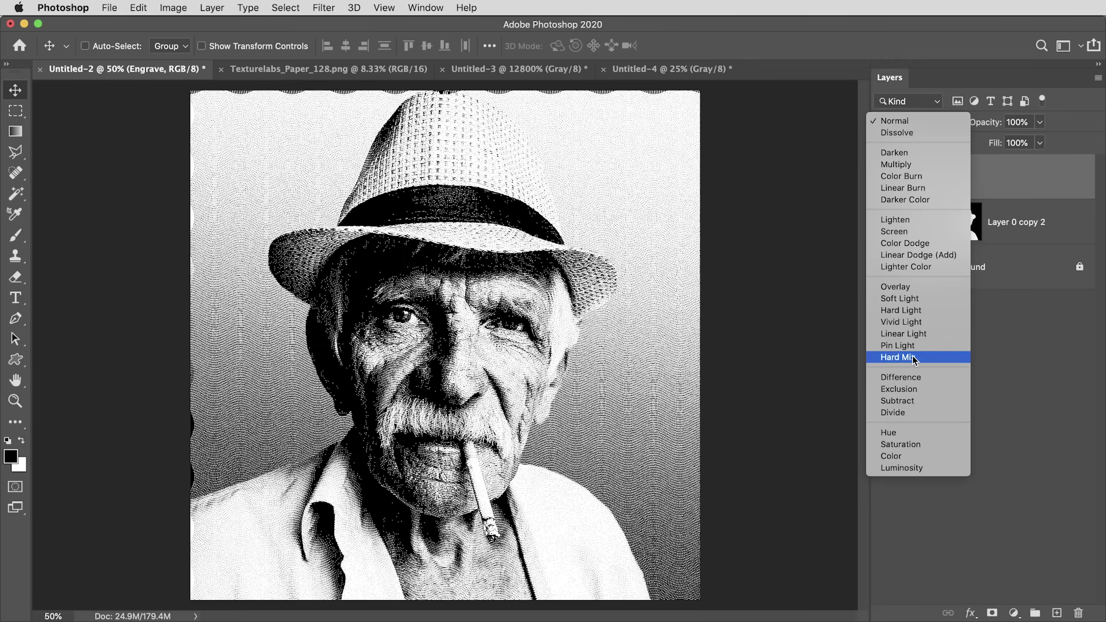
{"action": "left_click", "coordinate": [913, 355]}
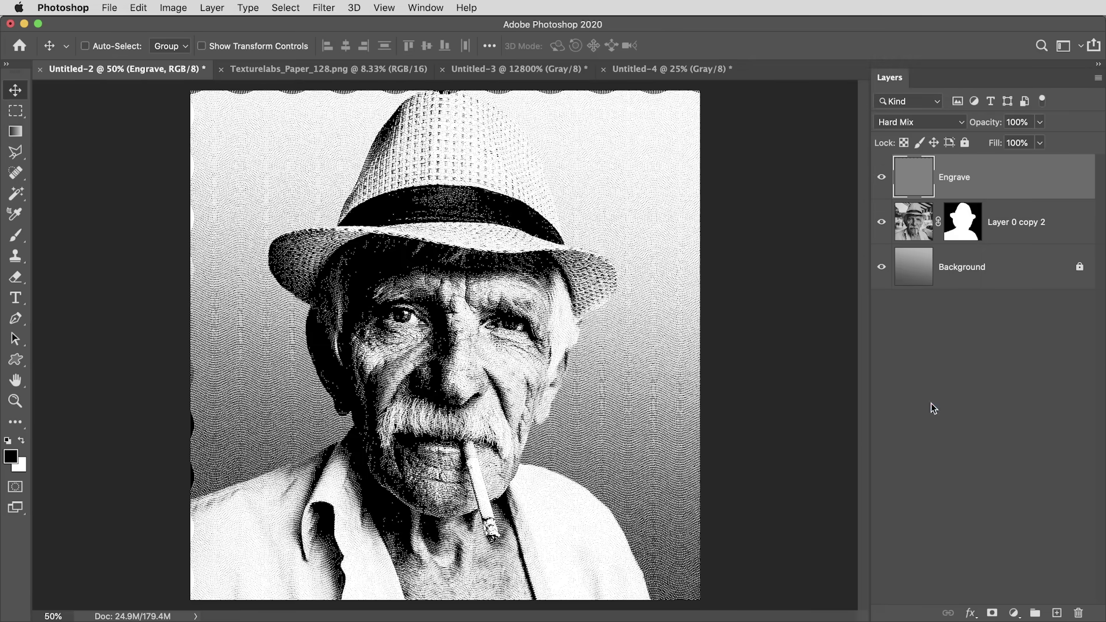
Hide and show the Engrave layer to compare the engraved look, then select Layer 0 copy 2
{"action": "scroll", "coordinate": [513, 344], "scroll_direction": "up", "scroll_amount": 5}
{"action": "scroll", "coordinate": [513, 344], "scroll_direction": "down", "scroll_amount": 3}
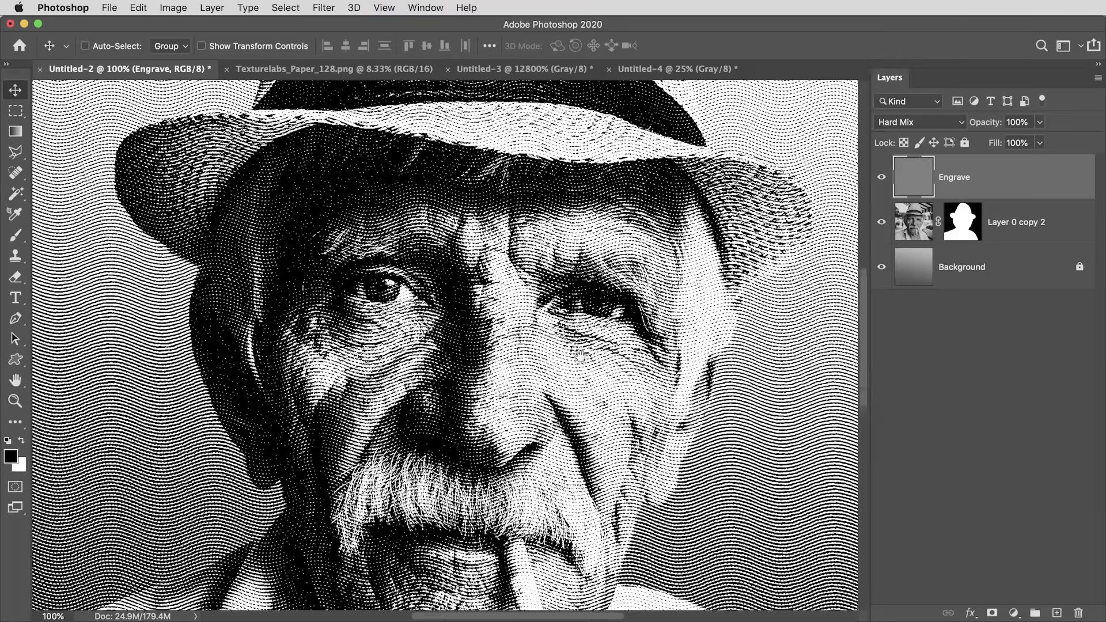
{"action": "left_click_drag", "start_coordinate": [580, 356], "coordinate": [556, 351]}
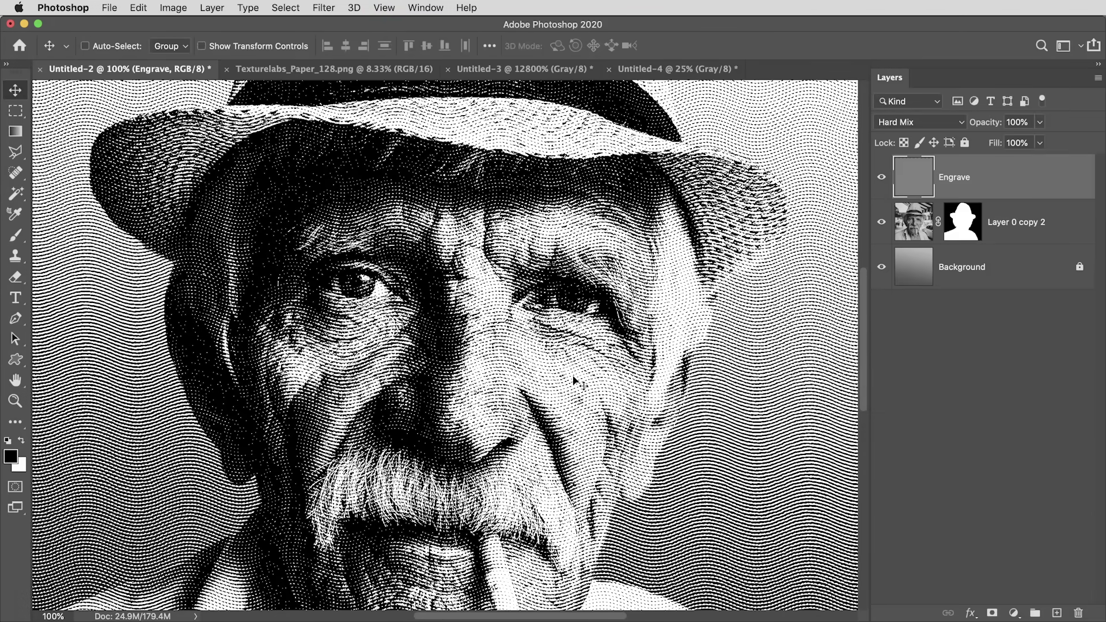
{"action": "scroll", "coordinate": [582, 398], "scroll_direction": "down", "scroll_amount": 1}
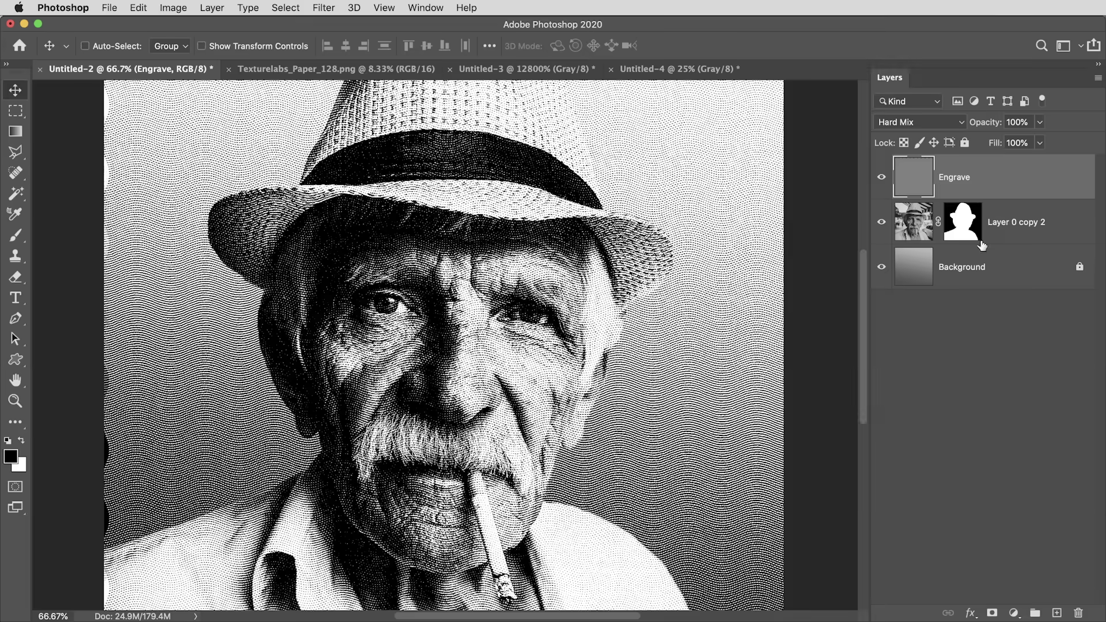
{"action": "left_click", "coordinate": [882, 178]}
{"action": "left_click", "coordinate": [882, 180]}
{"action": "left_click", "coordinate": [1025, 232]}
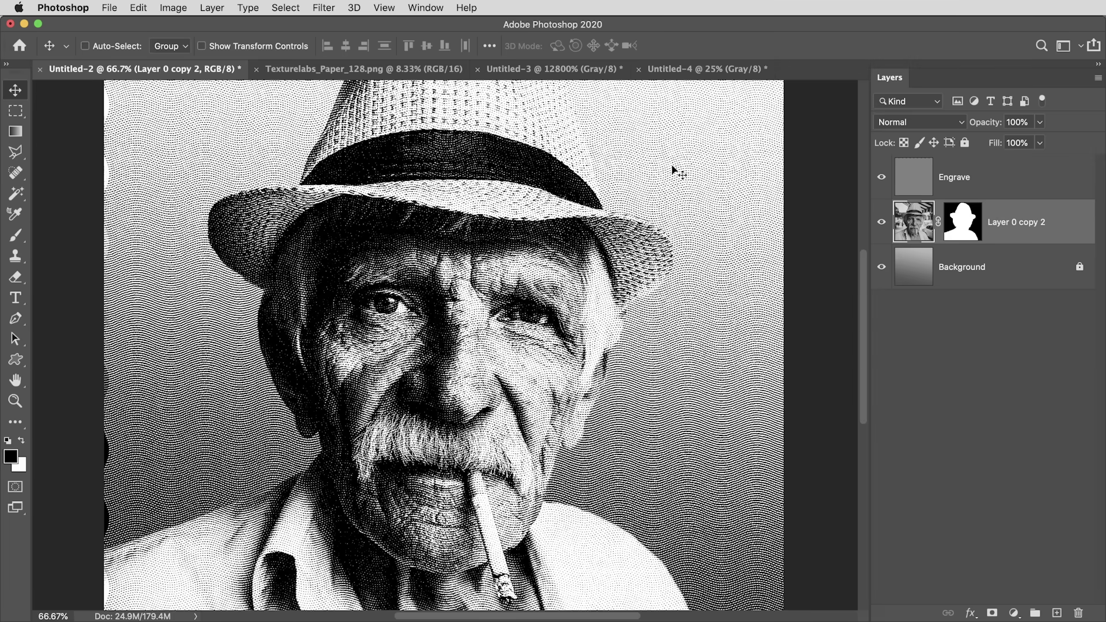
Apply Oil Paint to the portrait with Stylization, Cleanliness, Scale and Bristle Detail all at 10
{"action": "left_click", "coordinate": [326, 7]}
{"action": "mouse_move", "coordinate": [458, 263]}
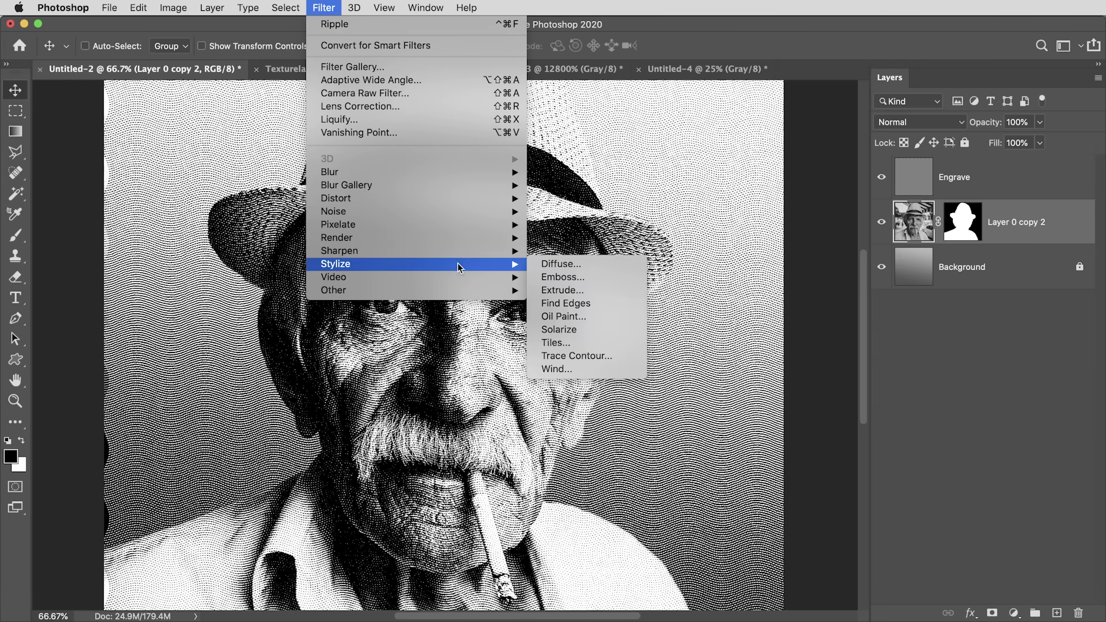
{"action": "left_click", "coordinate": [599, 316]}
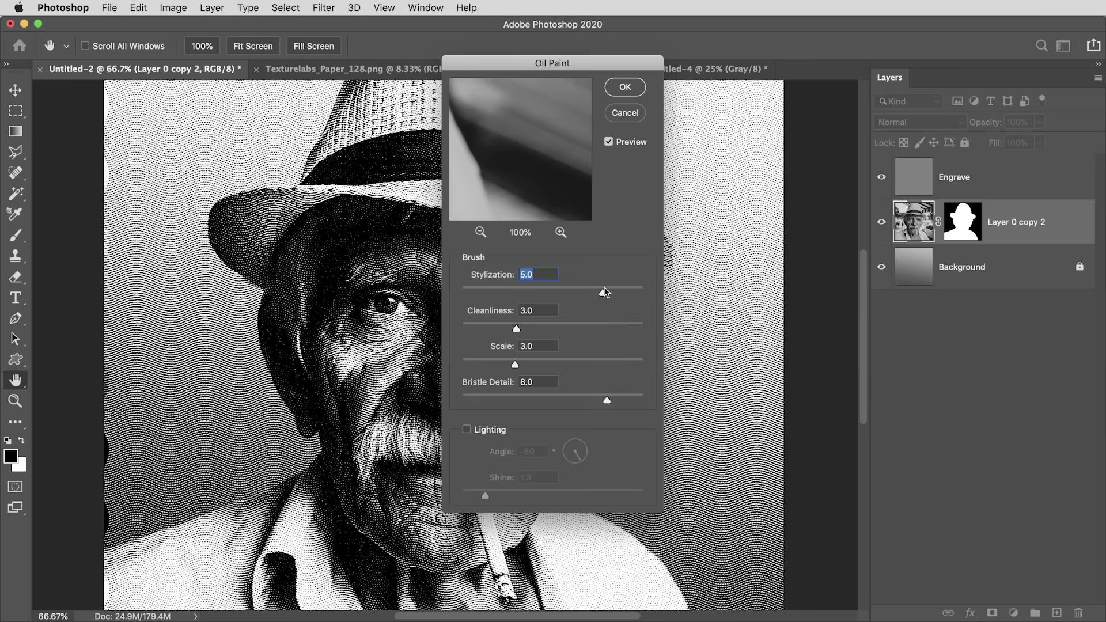
{"action": "left_click_drag", "start_coordinate": [604, 290], "coordinate": [649, 326]}
{"action": "left_click_drag", "start_coordinate": [622, 365], "coordinate": [650, 371]}
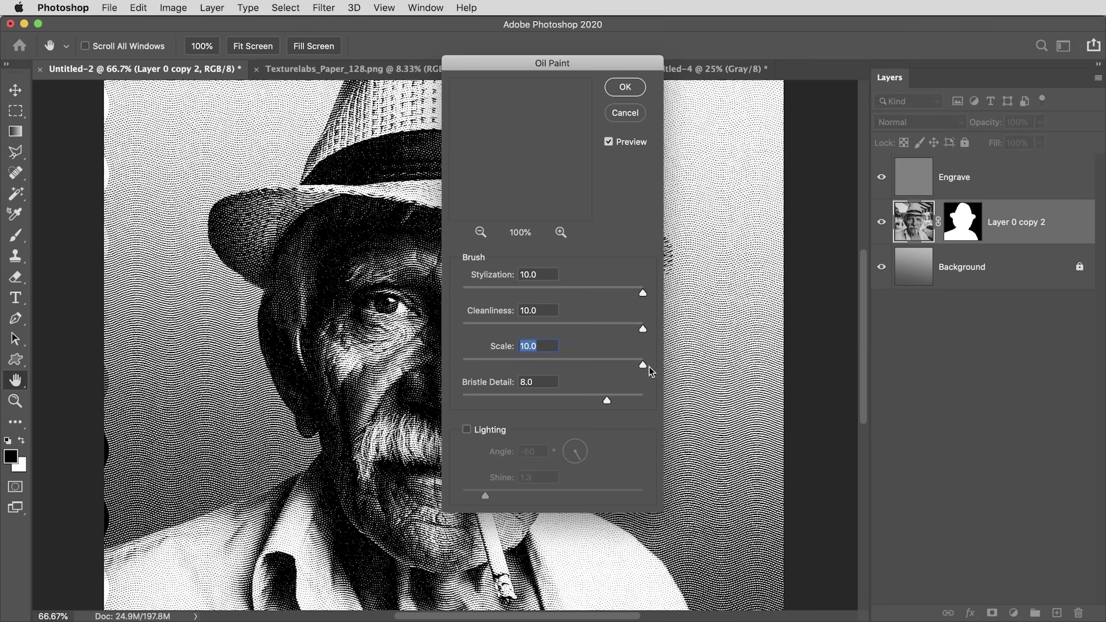
{"action": "left_click_drag", "start_coordinate": [606, 400], "coordinate": [655, 403]}
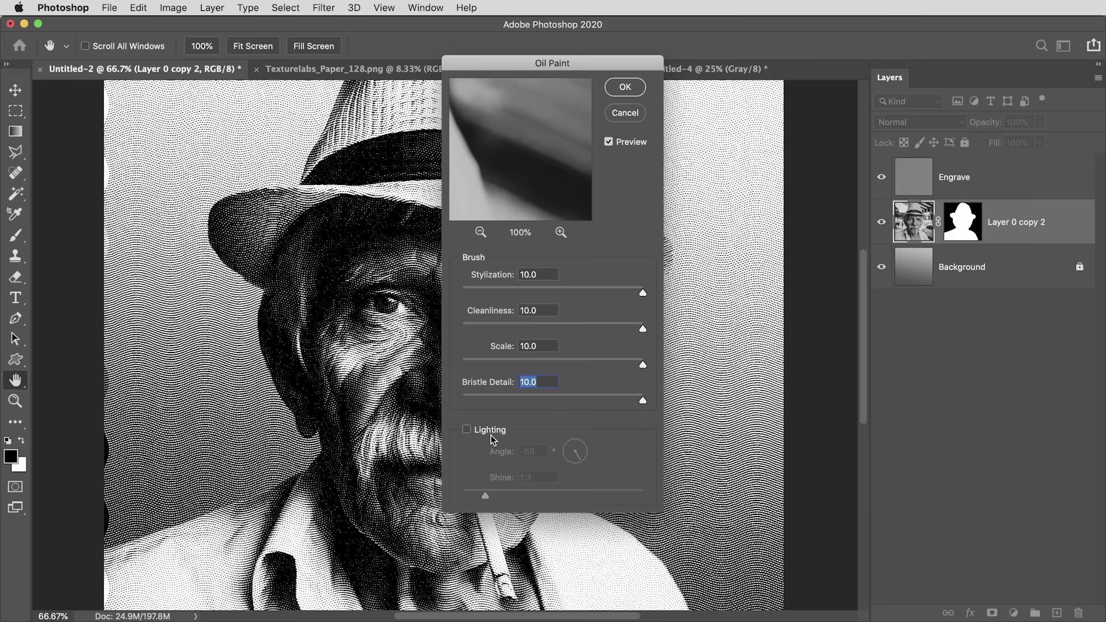
{"action": "left_click", "coordinate": [634, 90]}
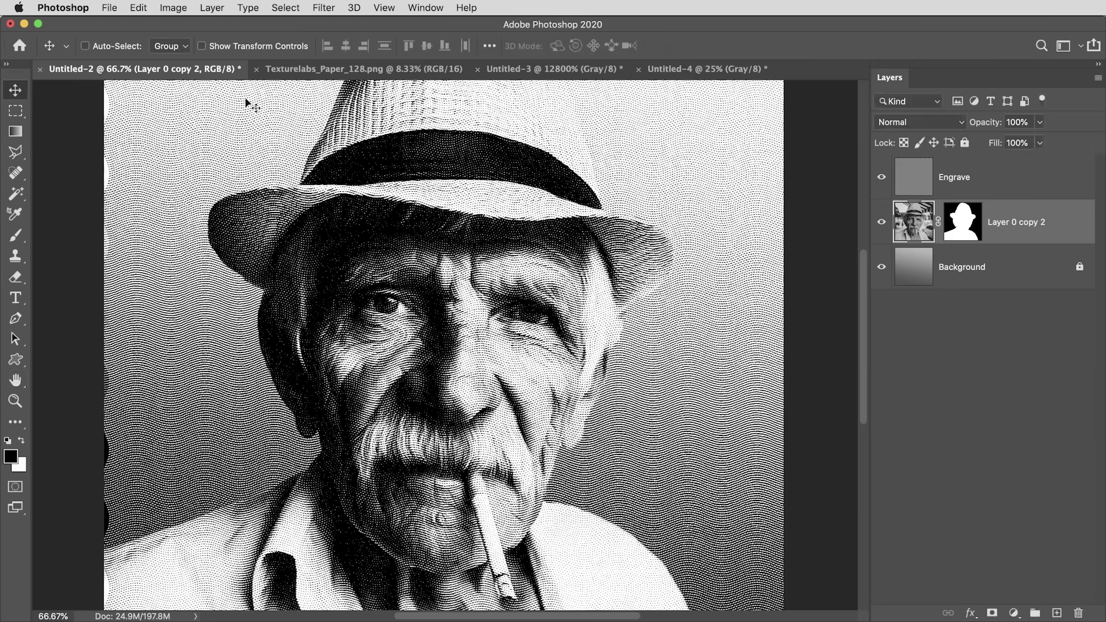
Set Shadows/Highlights to 90% shadows and 40% highlights
{"action": "left_click", "coordinate": [172, 8]}
{"action": "mouse_move", "coordinate": [181, 46]}
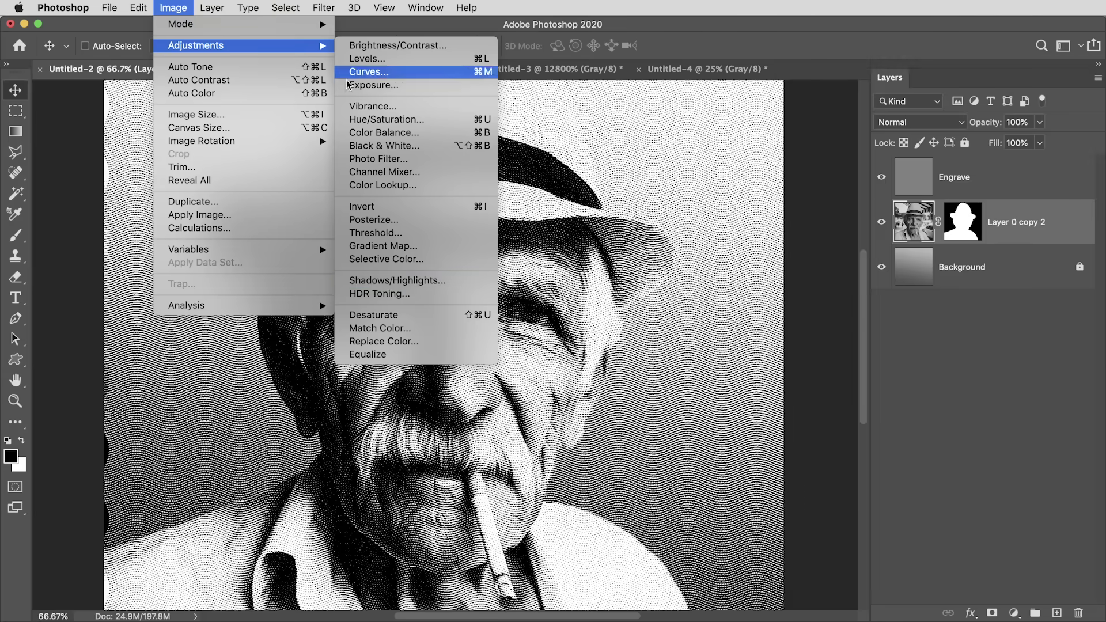
{"action": "left_click", "coordinate": [418, 282]}
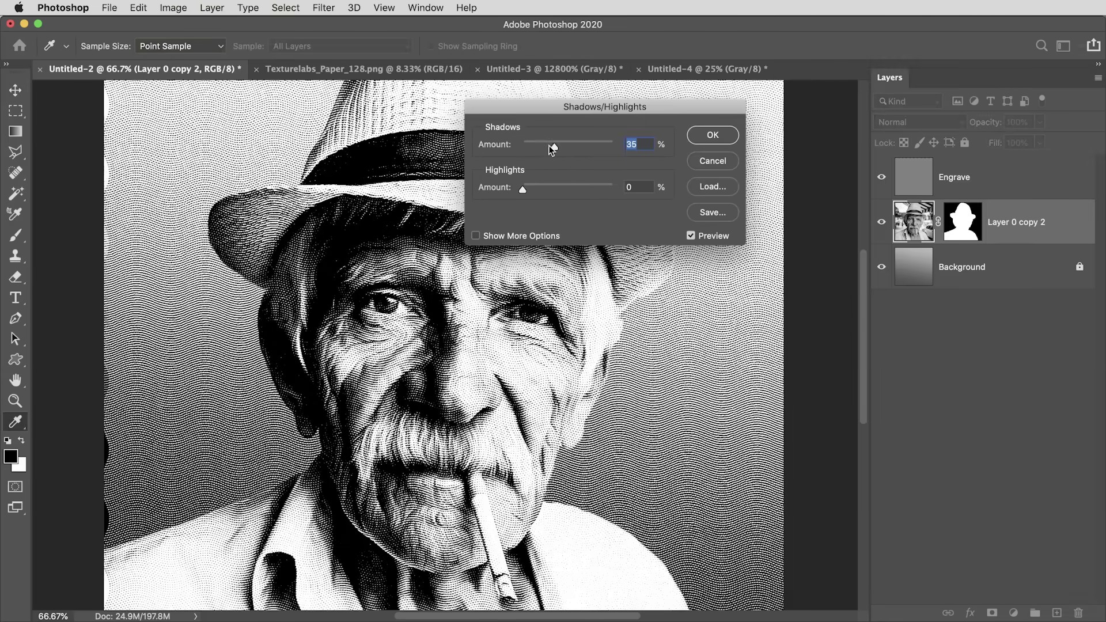
{"action": "left_click_drag", "start_coordinate": [556, 148], "coordinate": [605, 148]}
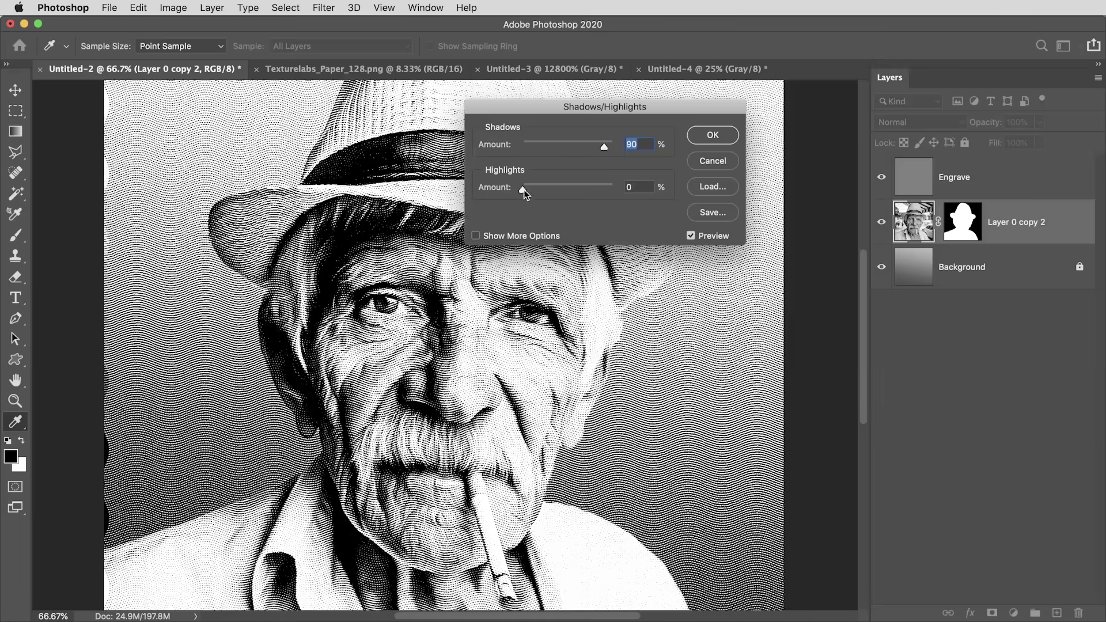
{"action": "left_click_drag", "start_coordinate": [523, 189], "coordinate": [558, 188]}
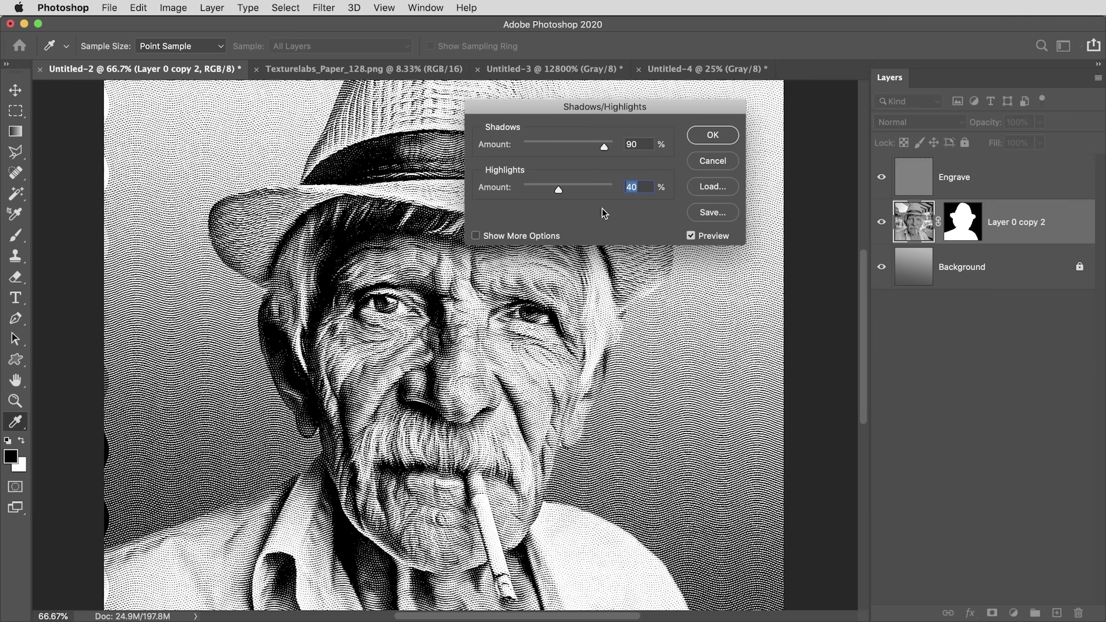
Confirm Shadows/Highlights, duplicate the portrait layer as Layer 0 copy 3, and apply Oil Paint
{"action": "left_click", "coordinate": [717, 139]}
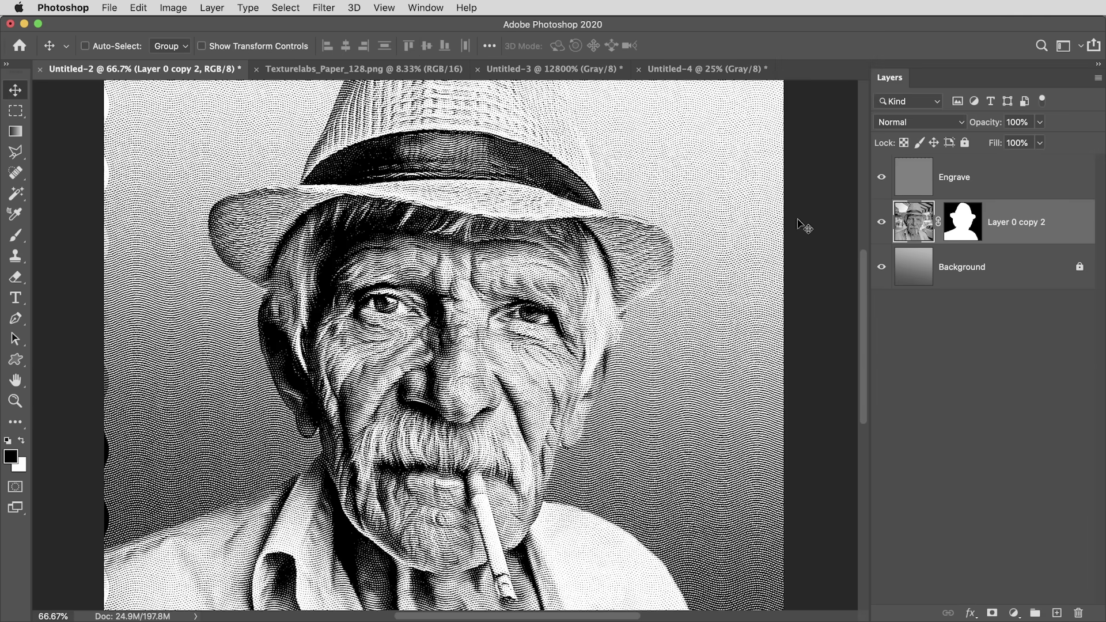
{"action": "key", "text": "super+j"}
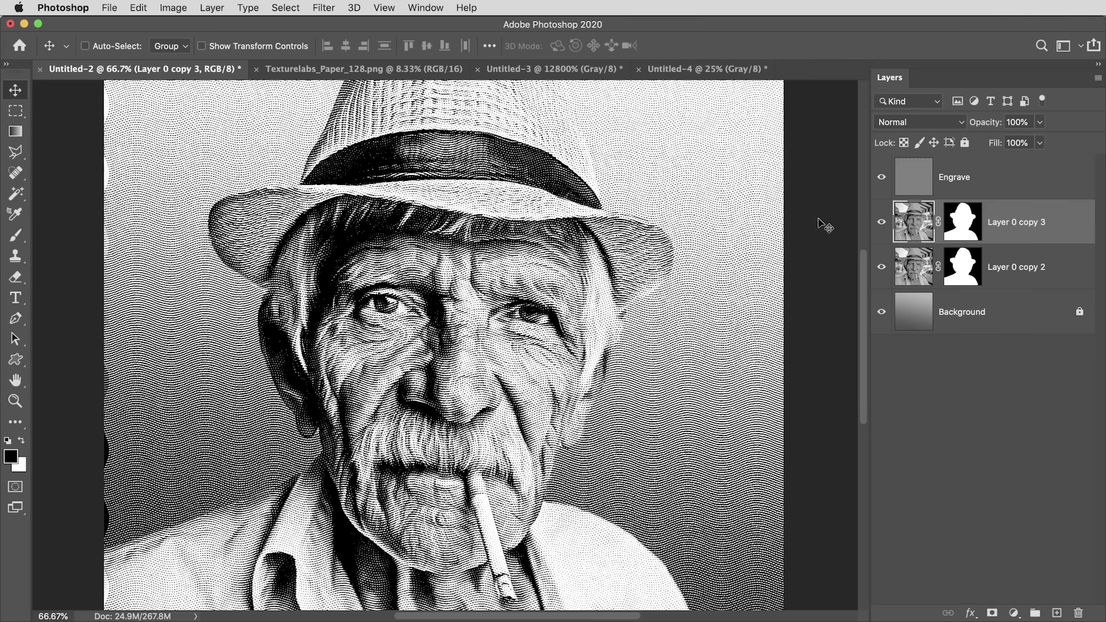
{"action": "left_click", "coordinate": [324, 8]}
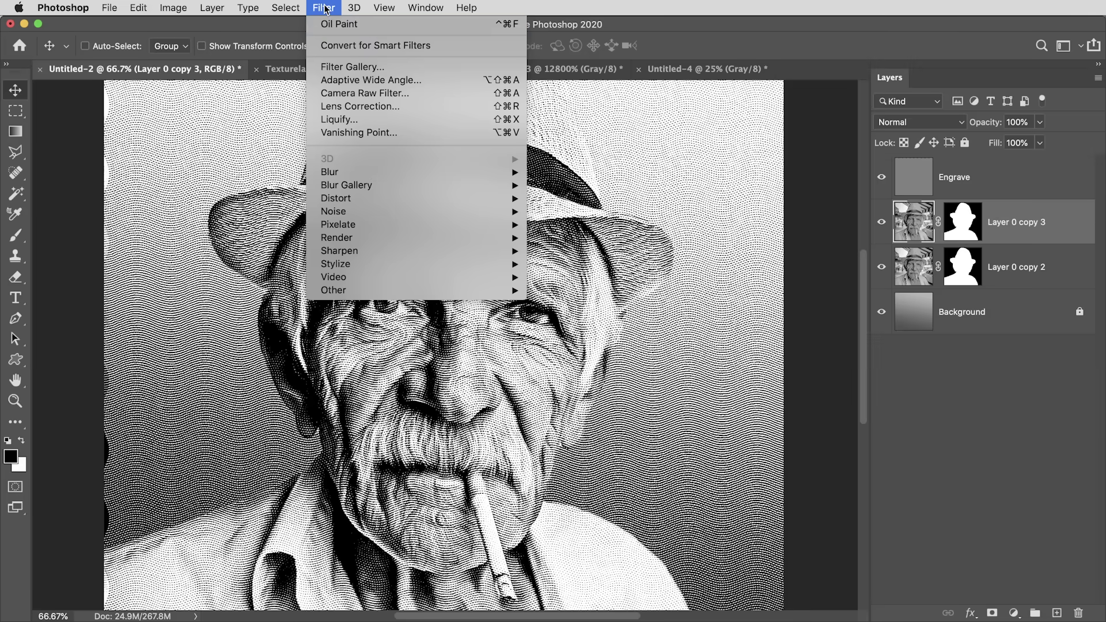
{"action": "left_click", "coordinate": [339, 25]}
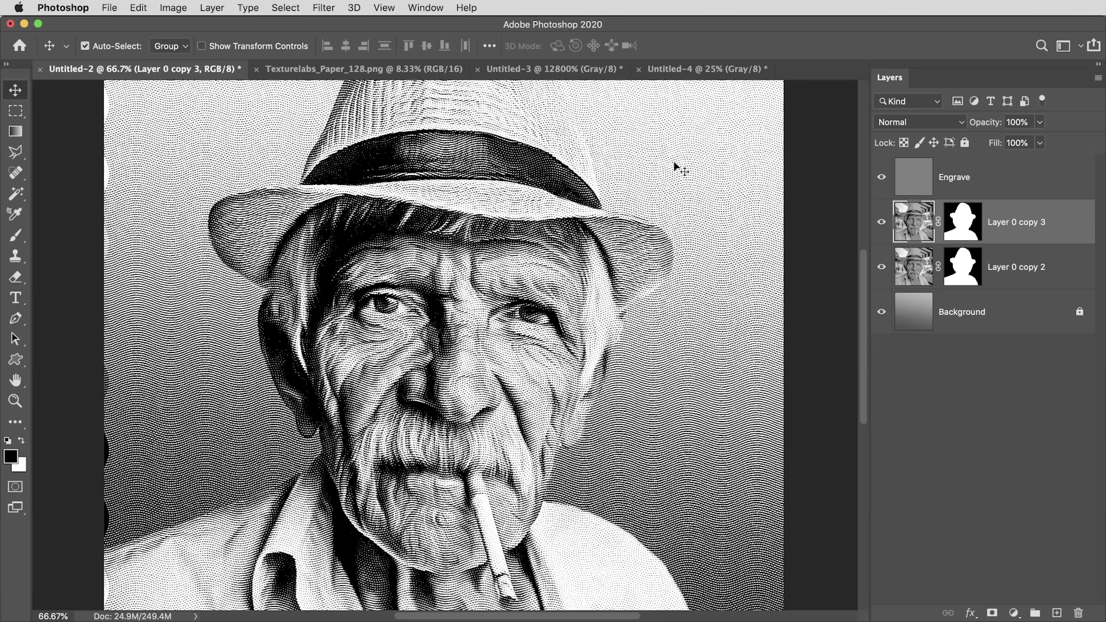
Repeat the Oil Paint filter four more times on the copy
{"action": "key", "text": "super+f"}
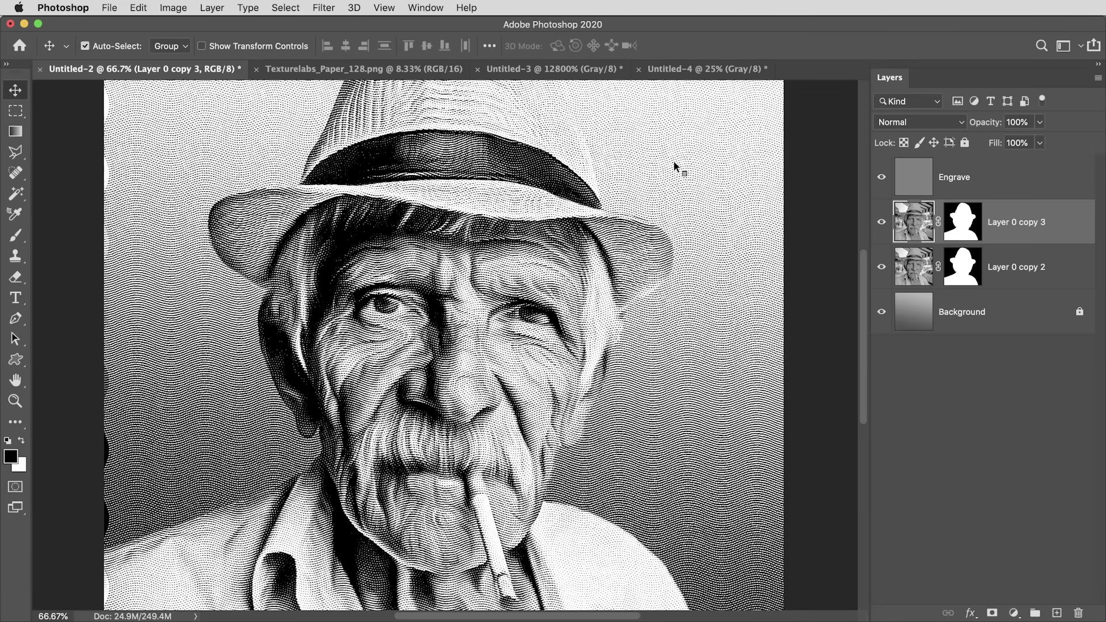
{"action": "key", "text": "super+f"}
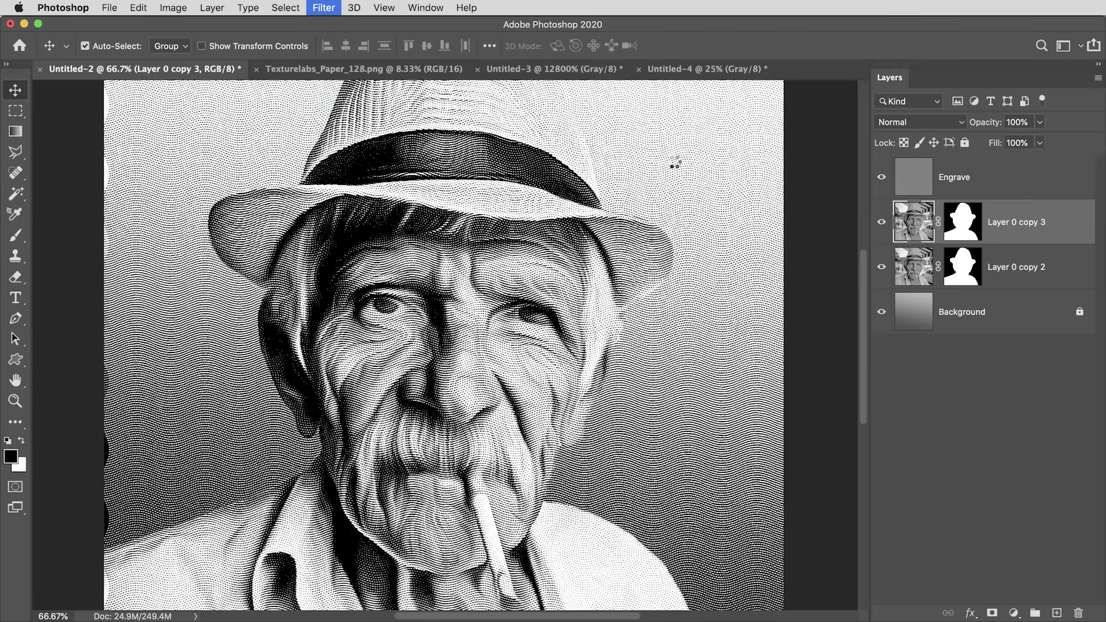
{"action": "key", "text": "super+f"}
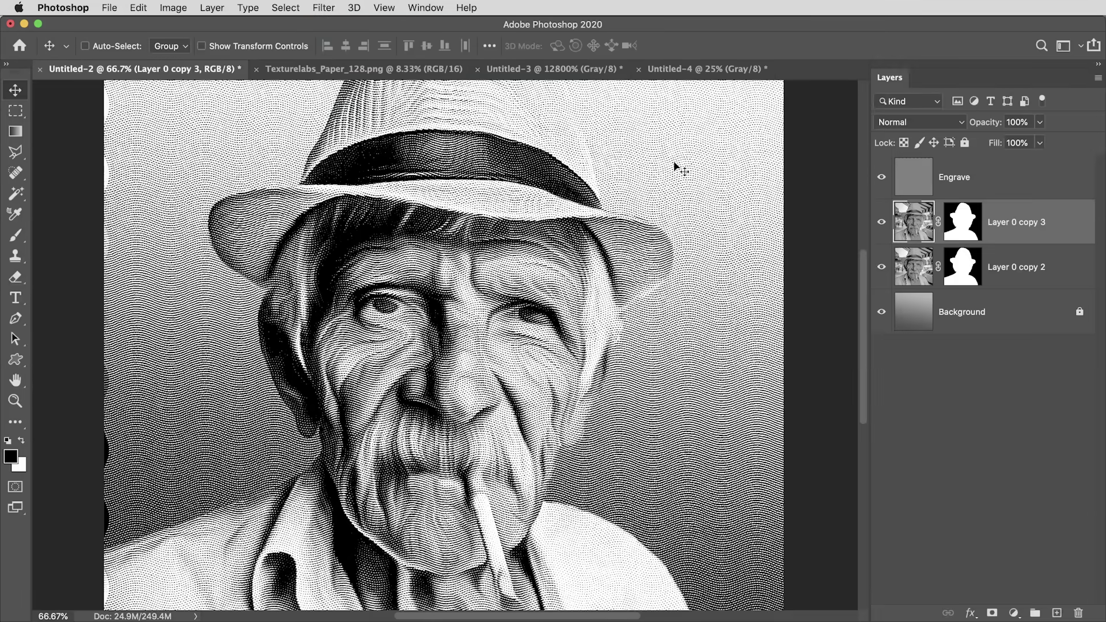
{"action": "key", "text": "super+f"}
Toggle Layer 0 copy 3 to compare it against the sharper Layer 0 copy 2
{"action": "left_click", "coordinate": [882, 222]}
{"action": "left_click", "coordinate": [912, 266]}
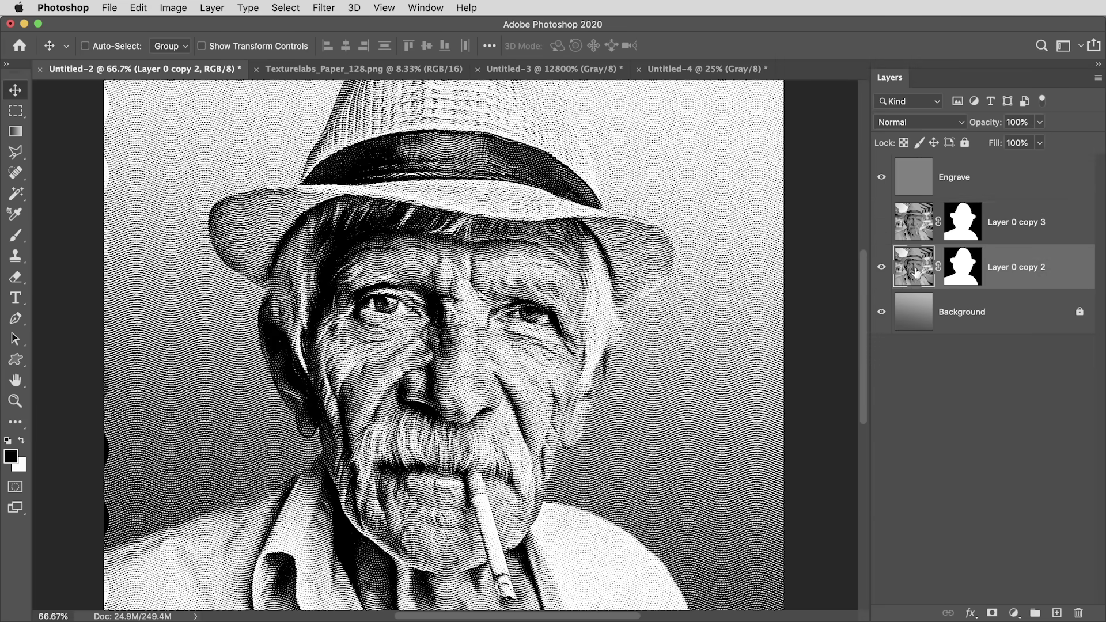
{"action": "left_click", "coordinate": [922, 233]}
{"action": "left_click", "coordinate": [881, 222]}
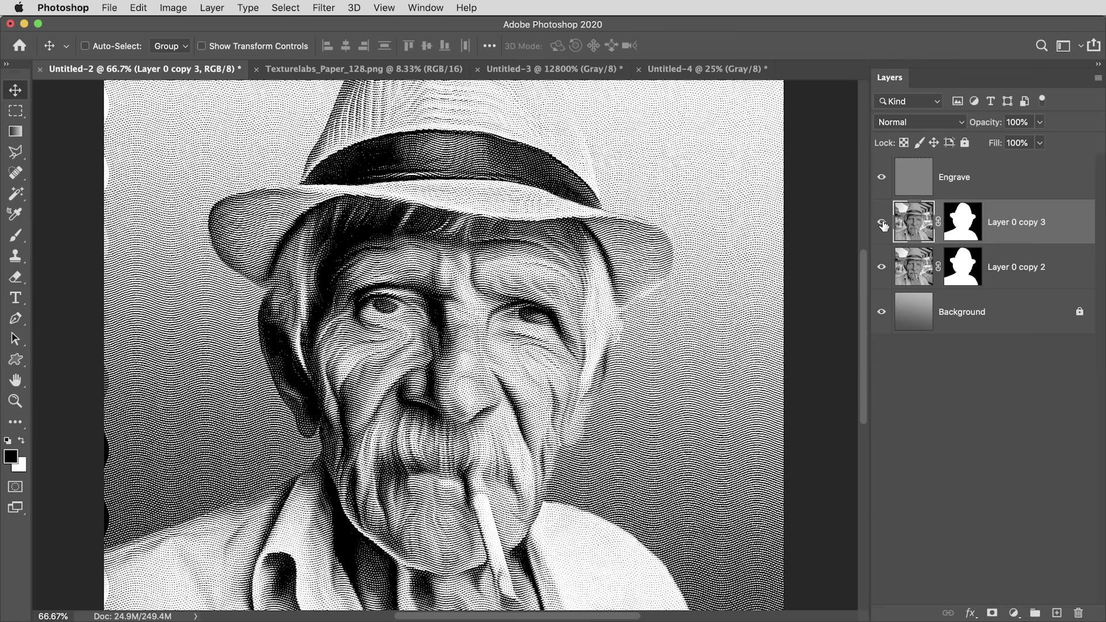
Target Layer 0 copy 3's mask with a brush at 37% hardness
{"action": "left_click", "coordinate": [965, 224]}
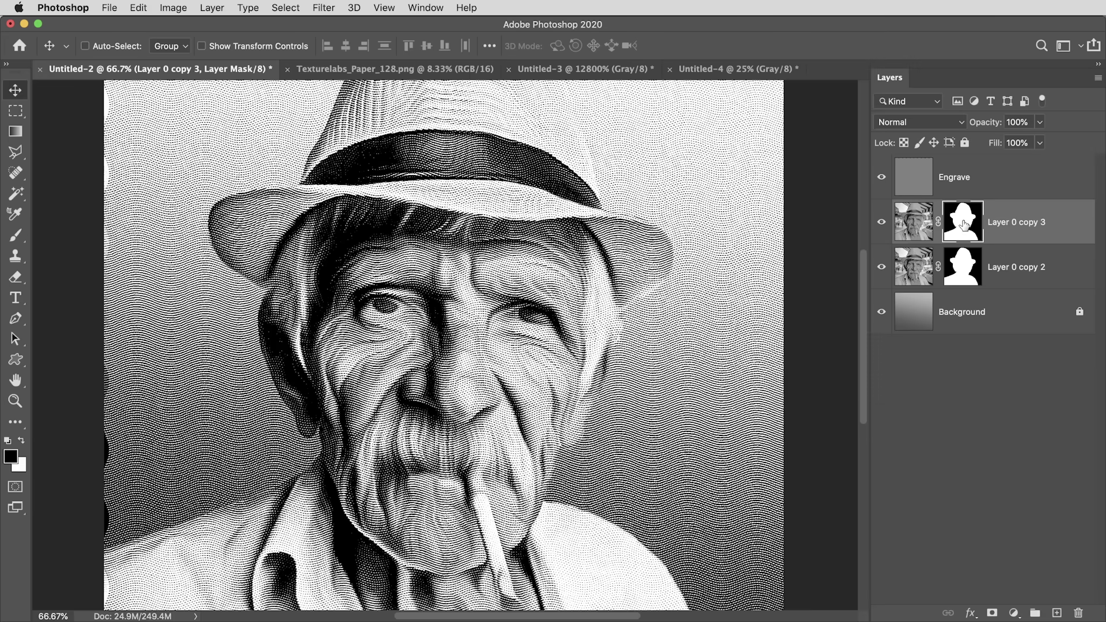
{"action": "key", "text": "b"}
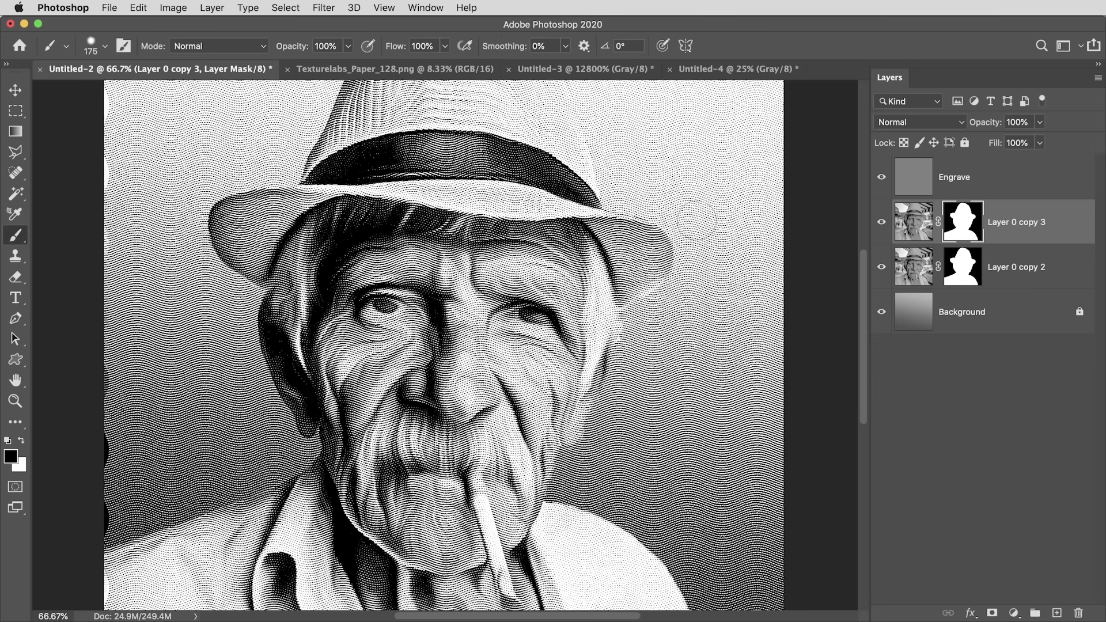
{"action": "right_click", "coordinate": [723, 199]}
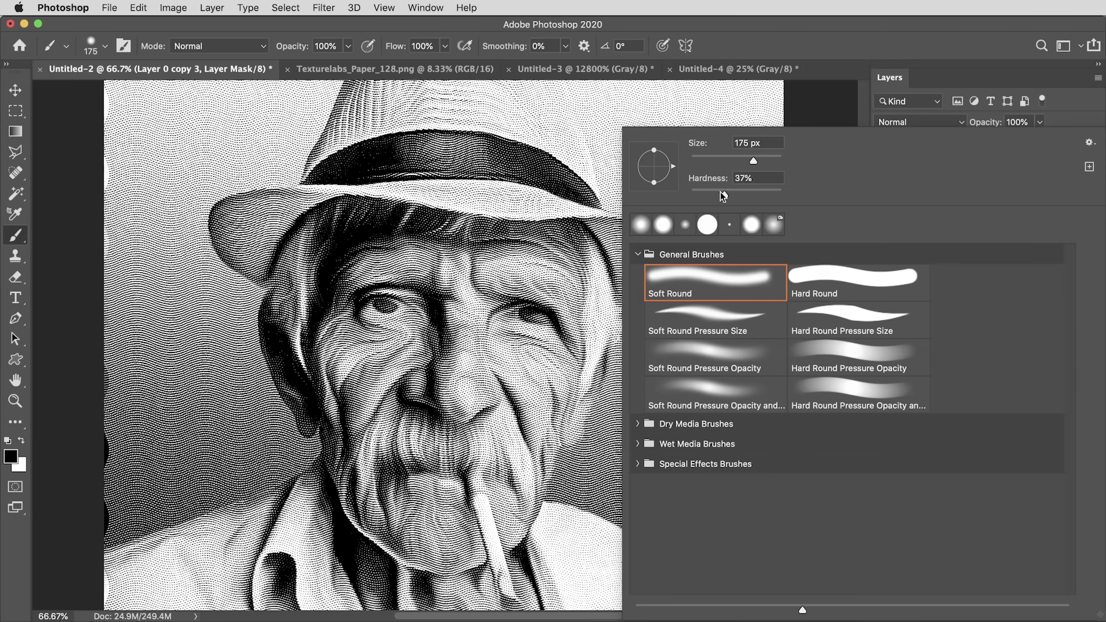
{"action": "left_click_drag", "start_coordinate": [723, 196], "coordinate": [670, 197]}
{"action": "key", "text": "Return"}
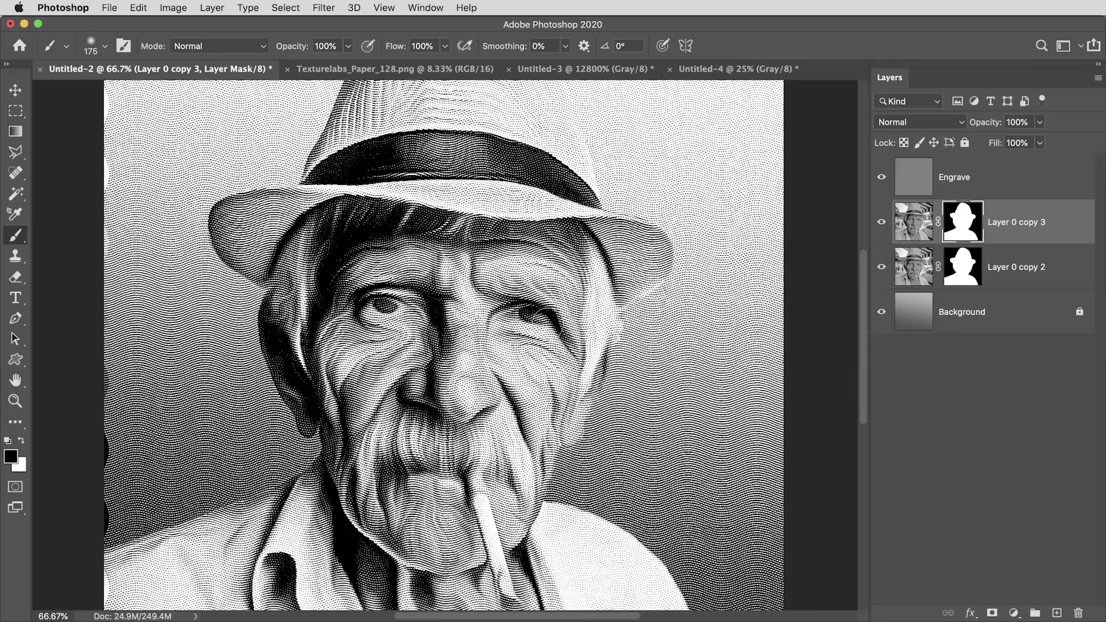
Paint the mask black over both eyes, nose, moustache and mouth, then zoom out
{"action": "left_click_drag", "start_coordinate": [538, 314], "coordinate": [522, 311]}
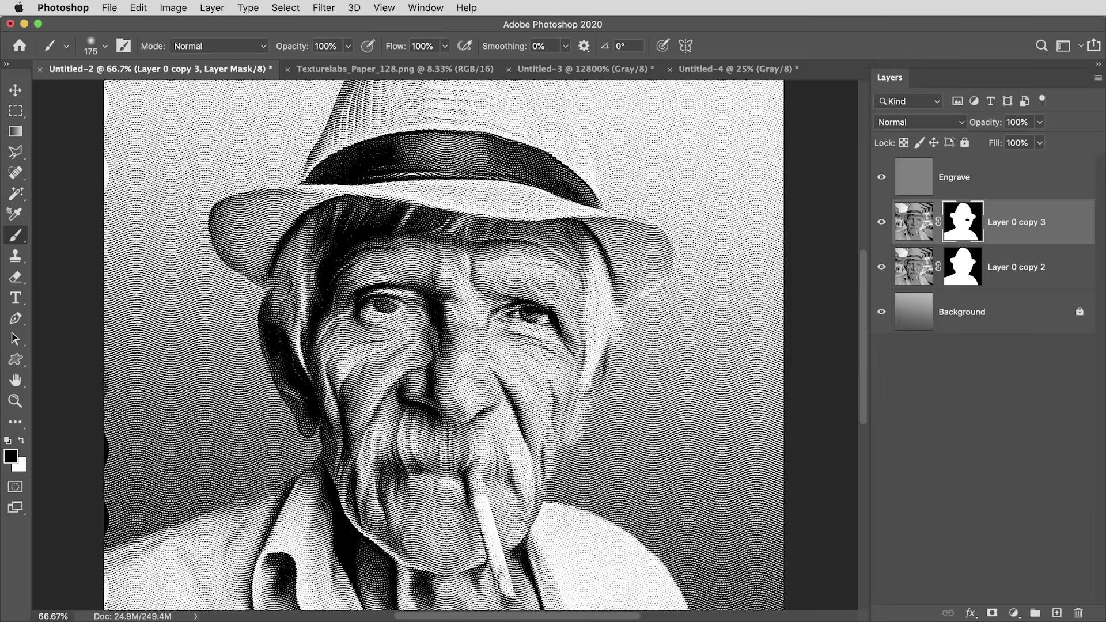
{"action": "mouse_move", "coordinate": [421, 311]}
{"action": "left_mouse_down"}
{"action": "mouse_move", "coordinate": [363, 300]}
{"action": "mouse_move", "coordinate": [421, 317]}
{"action": "left_mouse_up"}
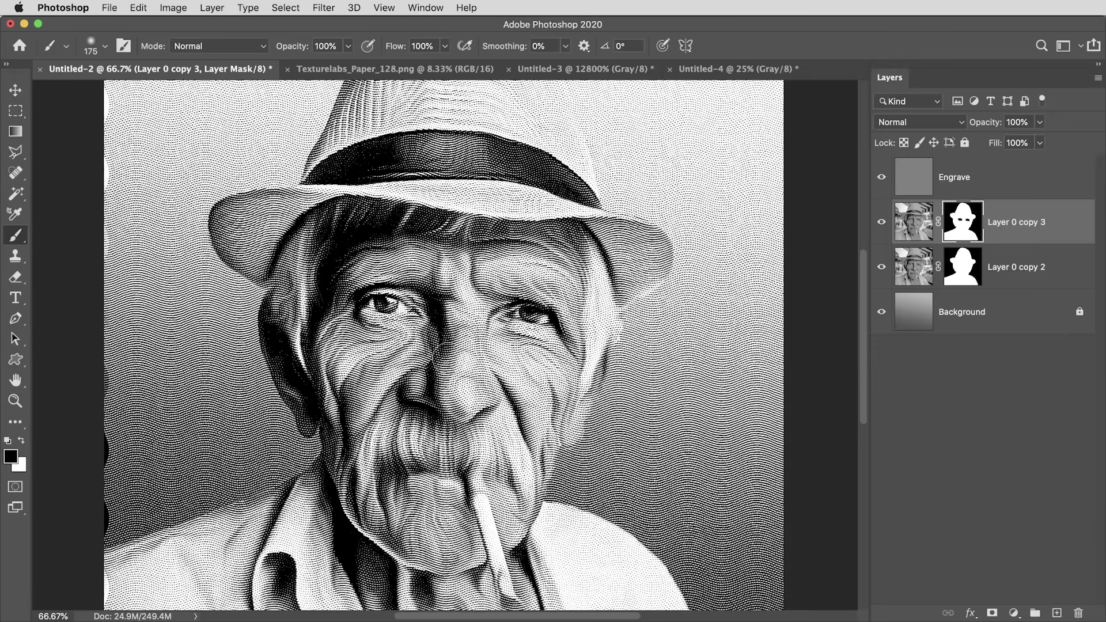
{"action": "left_click_drag", "start_coordinate": [446, 411], "coordinate": [455, 426]}
{"action": "left_click_drag", "start_coordinate": [472, 464], "coordinate": [411, 470]}
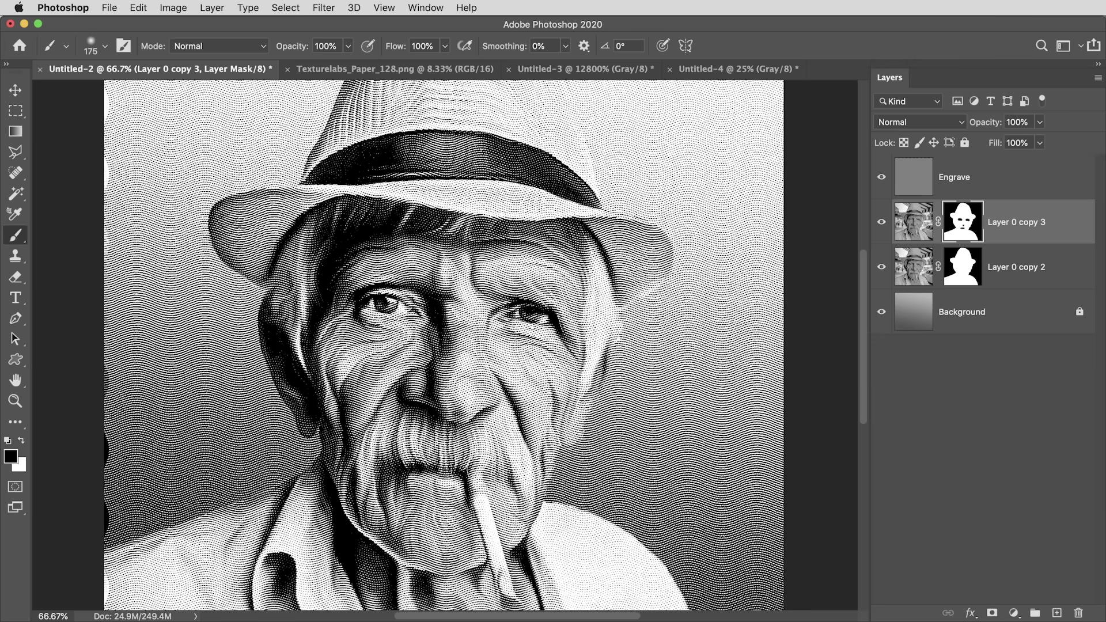
{"action": "left_click_drag", "start_coordinate": [495, 458], "coordinate": [485, 478]}
{"action": "key", "text": "v"}
{"action": "key", "text": "super+minus"}
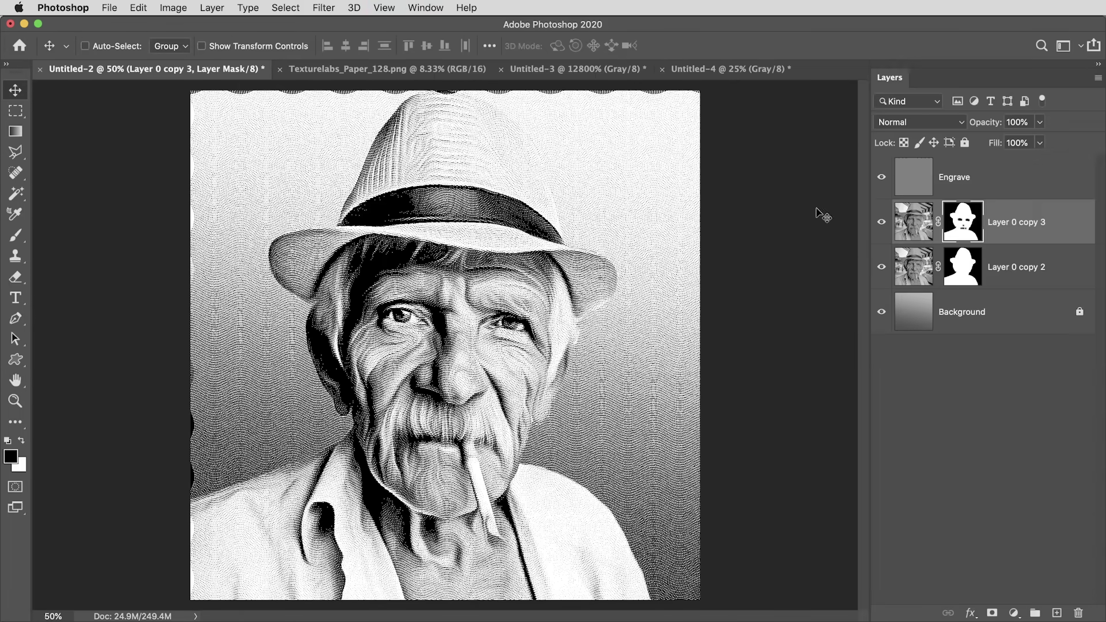
Scale the Engrave pattern layer down to about 77%
{"action": "left_click", "coordinate": [914, 190]}
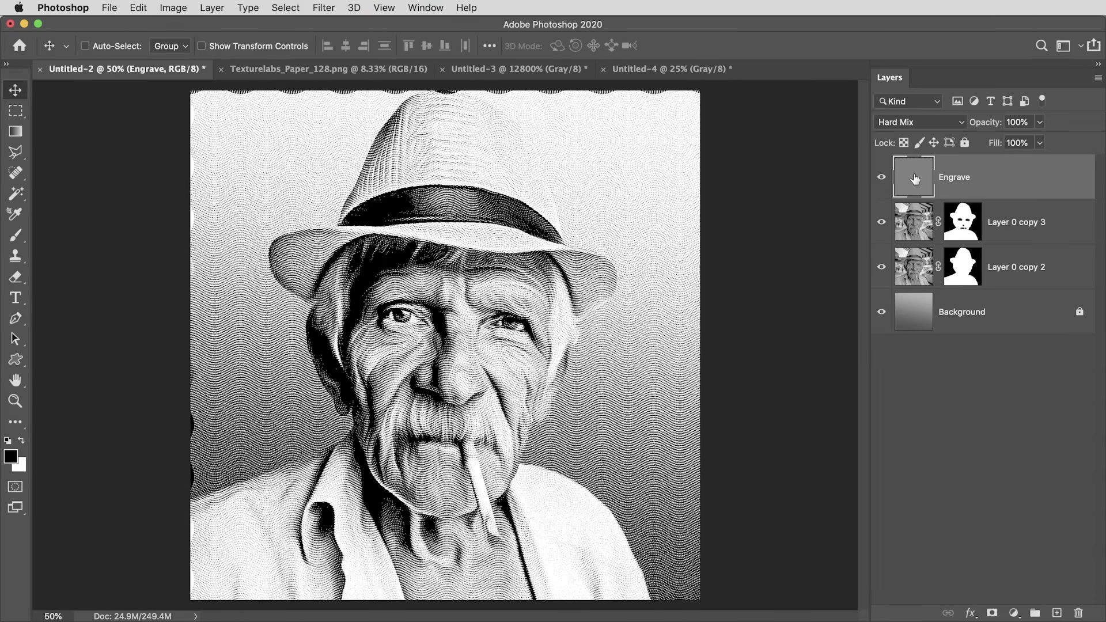
{"action": "key", "text": "super+plus"}
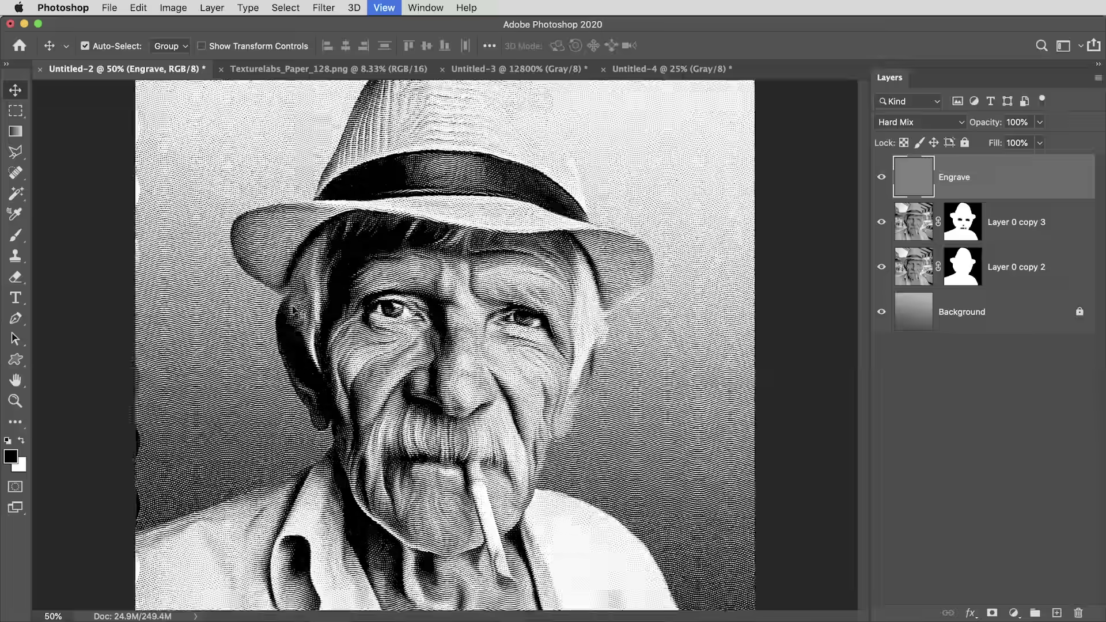
{"action": "key", "text": "super+t"}
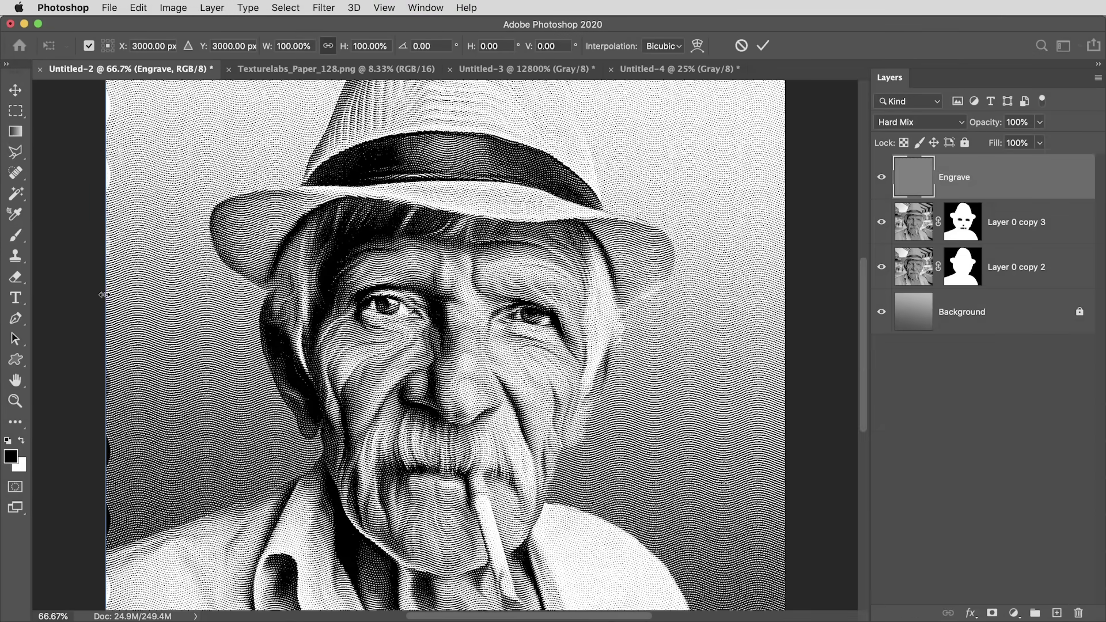
{"action": "left_click_drag", "start_coordinate": [104, 295], "coordinate": [198, 227]}
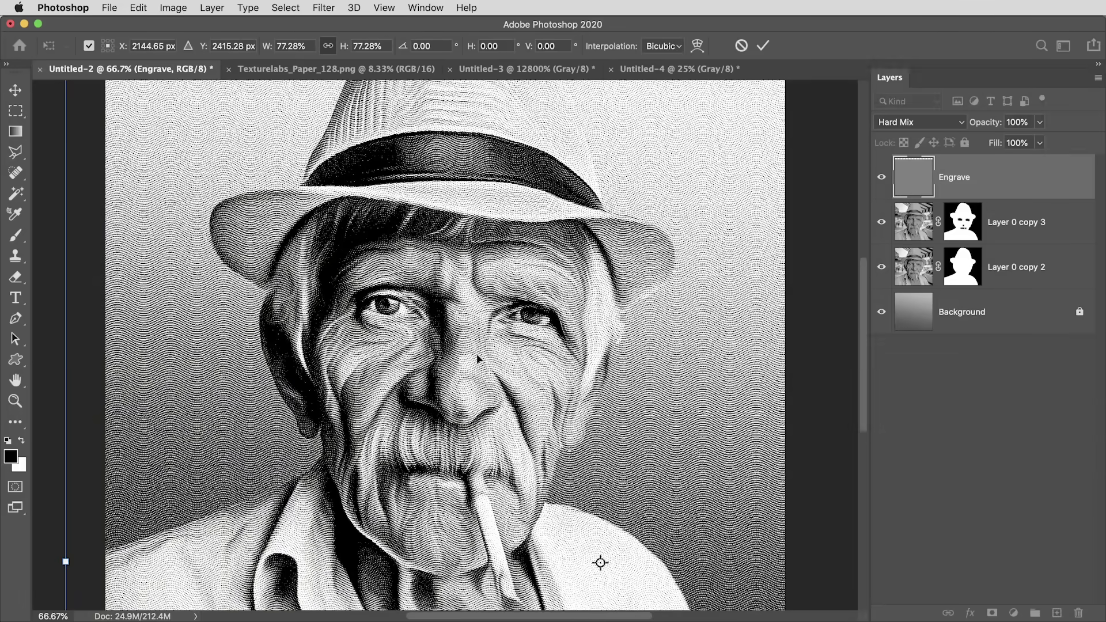
{"action": "key", "text": "Return"}
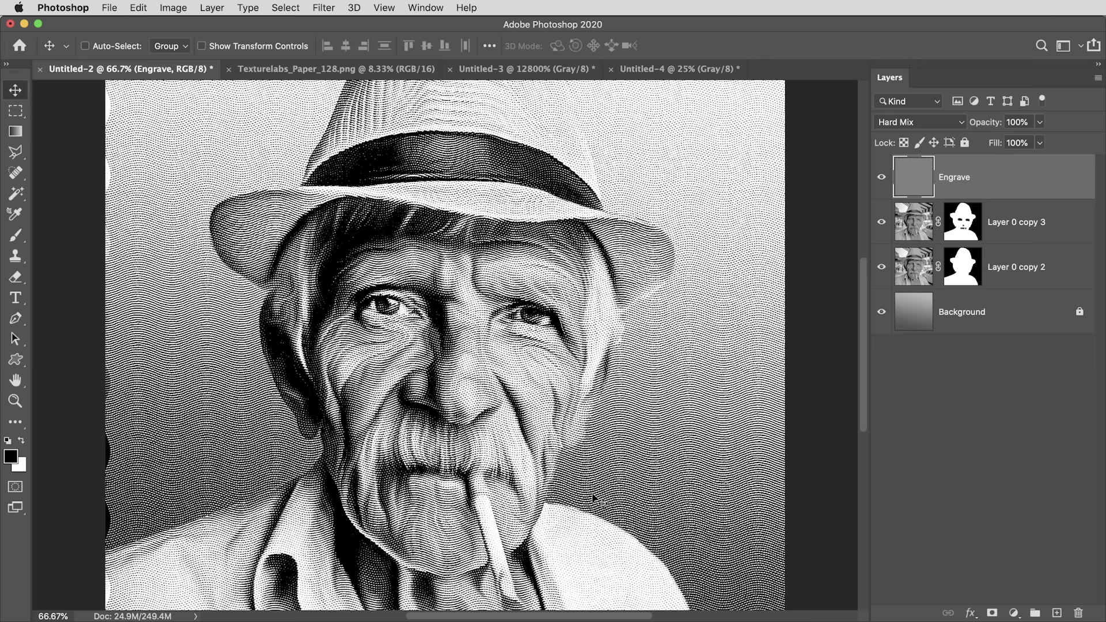
Rotate the Engrave pattern to -26.94° and shift its position
{"action": "key", "text": "super+t"}
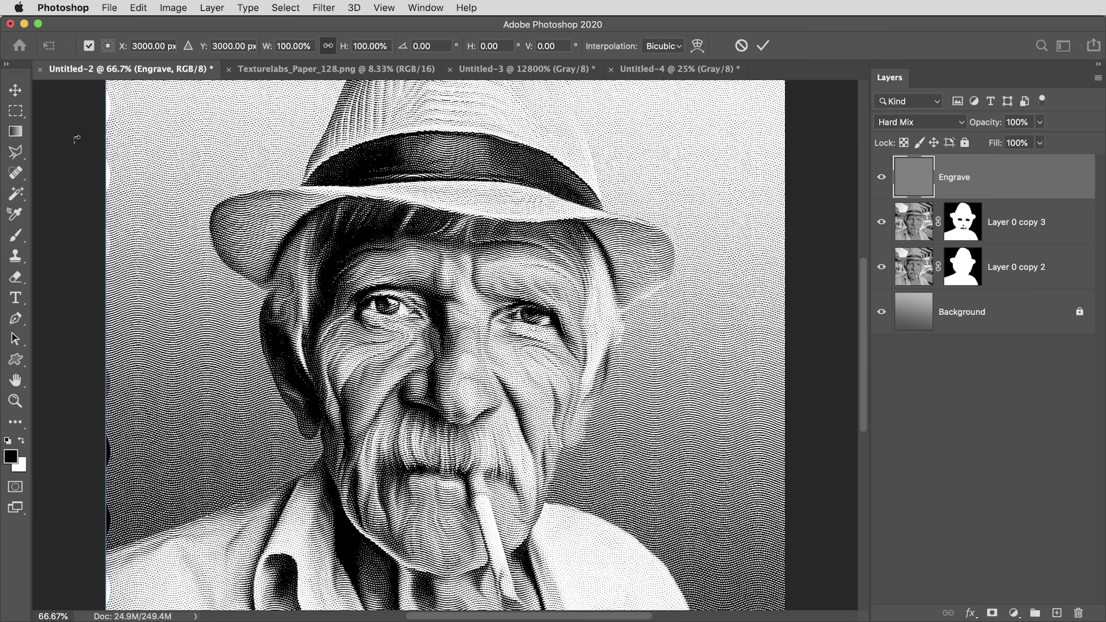
{"action": "left_click_drag", "start_coordinate": [77, 139], "coordinate": [195, 237]}
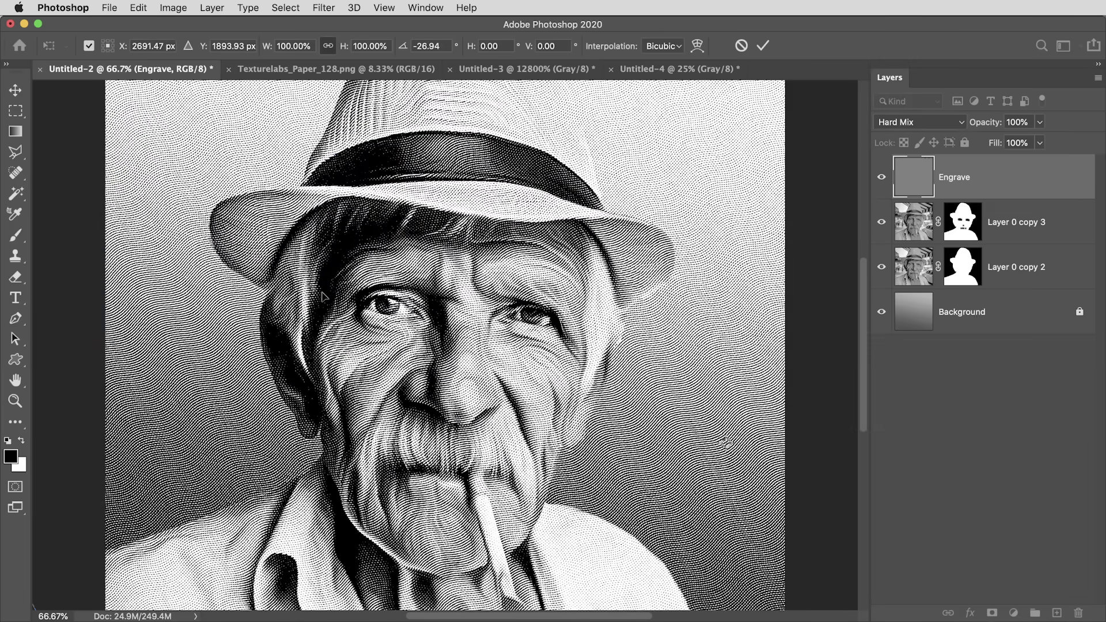
{"action": "left_click_drag", "start_coordinate": [434, 367], "coordinate": [476, 391]}
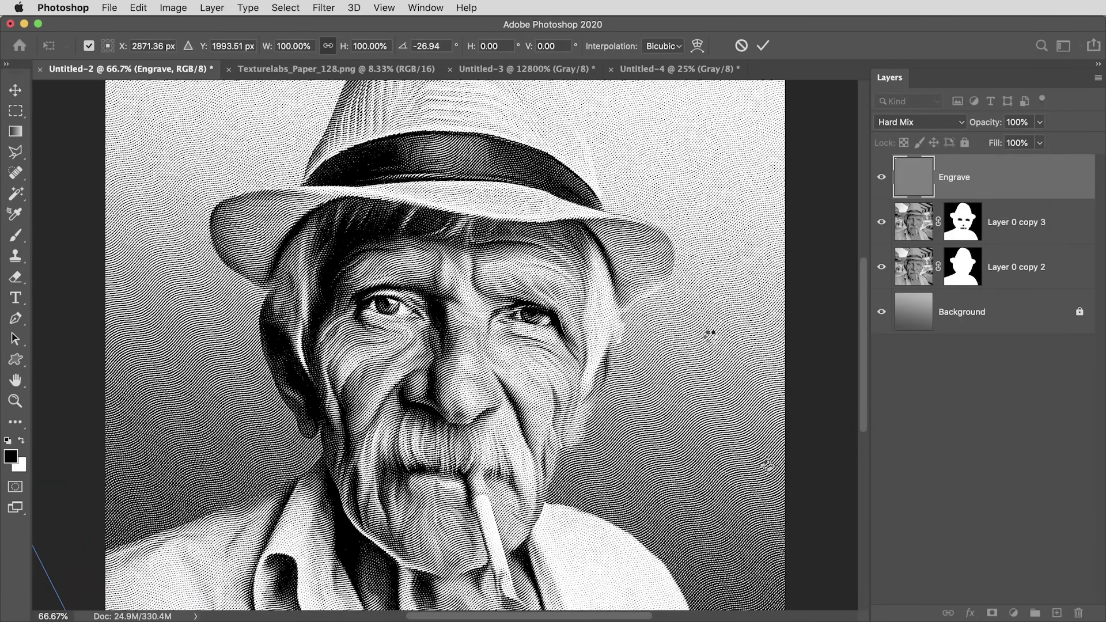
{"action": "key", "text": "Return"}
Add a Levels adjustment layer and place it directly below Engrave
{"action": "left_click", "coordinate": [1015, 613]}
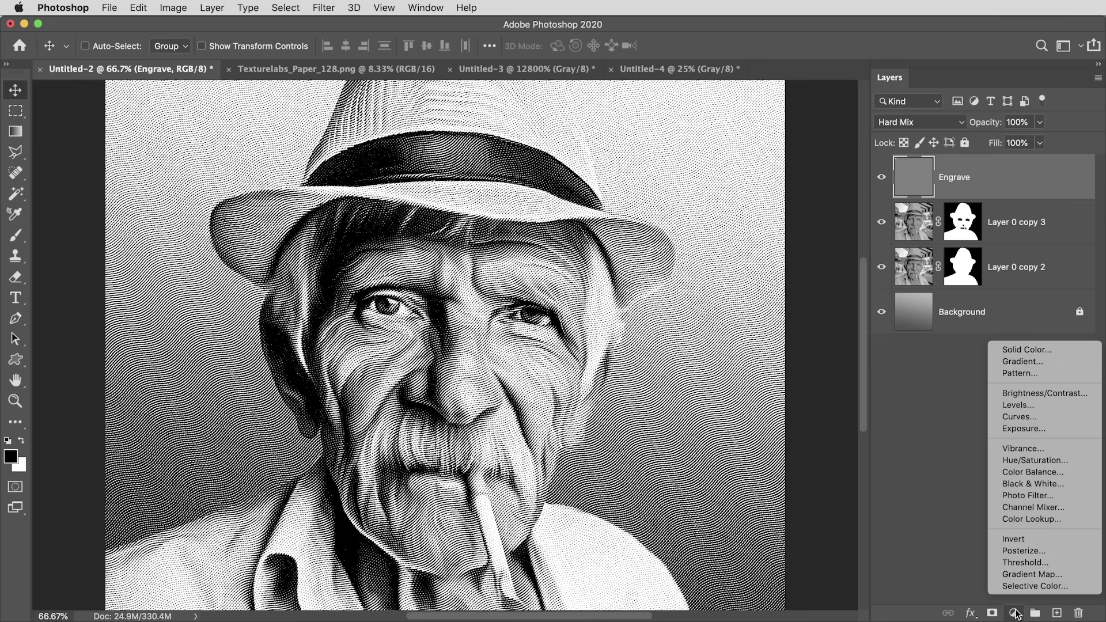
{"action": "left_click", "coordinate": [1044, 405]}
{"action": "left_click_drag", "start_coordinate": [1023, 179], "coordinate": [1033, 244]}
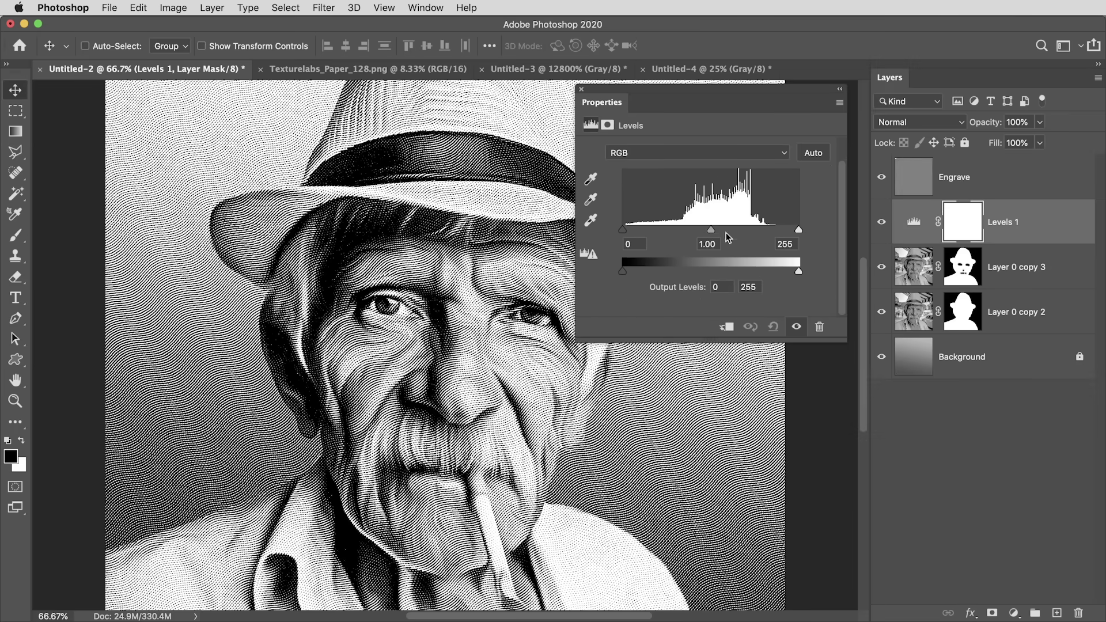
Brighten the Levels midtones, lower the white point, and set output black to 50
{"action": "mouse_move", "coordinate": [711, 231]}
{"action": "left_mouse_down"}
{"action": "mouse_move", "coordinate": [675, 233]}
{"action": "mouse_move", "coordinate": [745, 233]}
{"action": "mouse_move", "coordinate": [725, 235]}
{"action": "left_mouse_up"}
{"action": "key", "text": "super+1"}
{"action": "key", "text": "super+equal"}
{"action": "key", "text": "super+minus"}
{"action": "left_click_drag", "start_coordinate": [798, 230], "coordinate": [770, 233]}
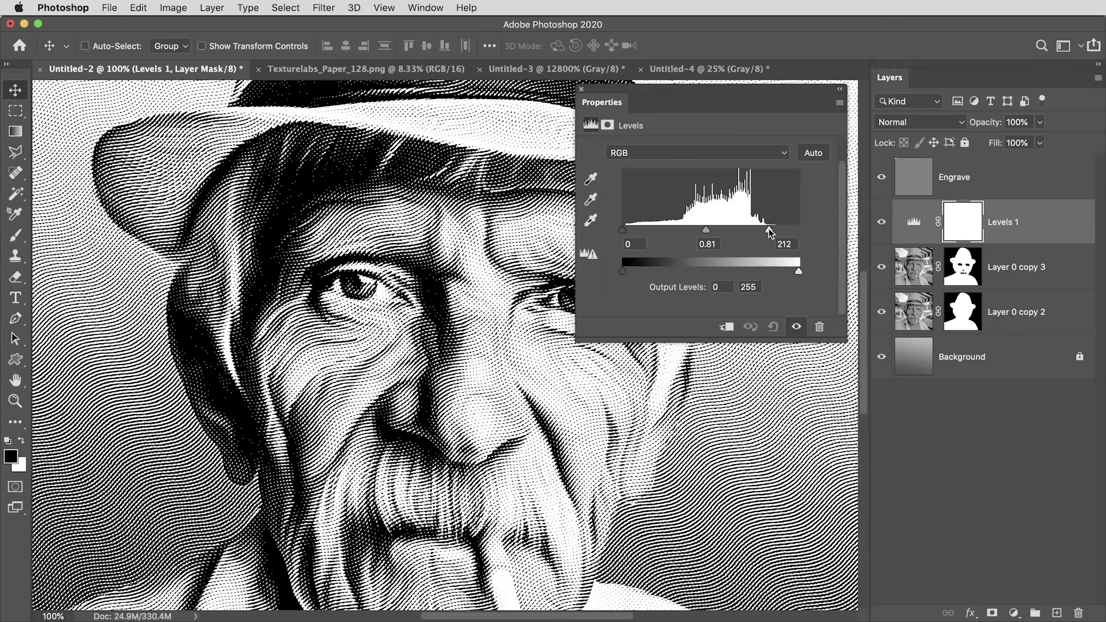
{"action": "left_click_drag", "start_coordinate": [628, 274], "coordinate": [658, 272]}
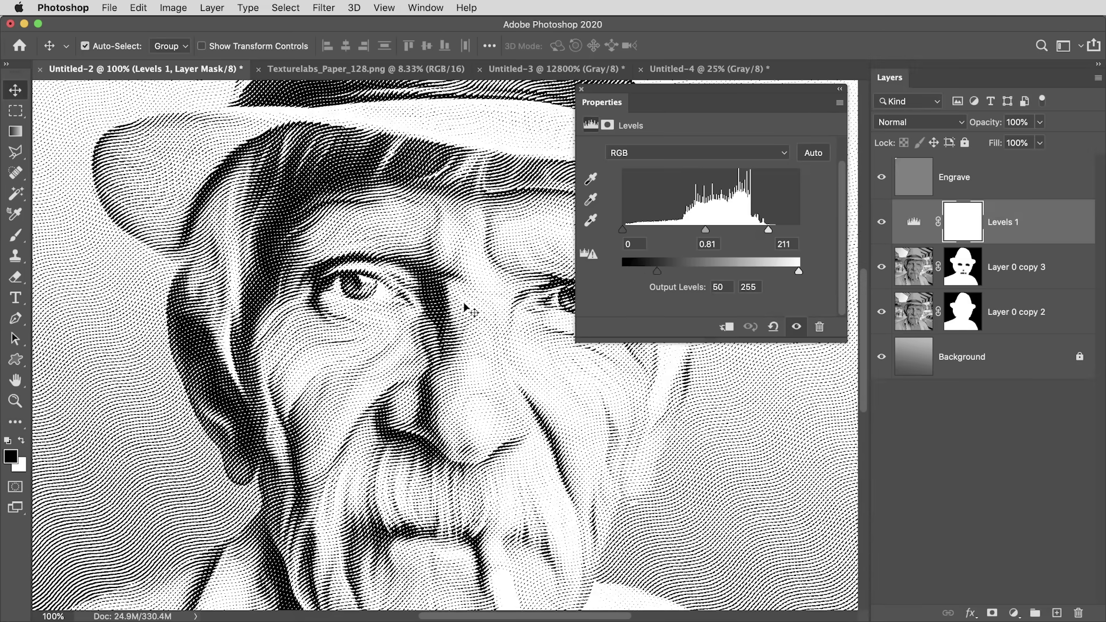
Set the Engrave layer to 100% opacity and 88% fill, then reframe the whole portrait
{"action": "scroll", "coordinate": [432, 300], "scroll_direction": "up", "scroll_amount": 3}
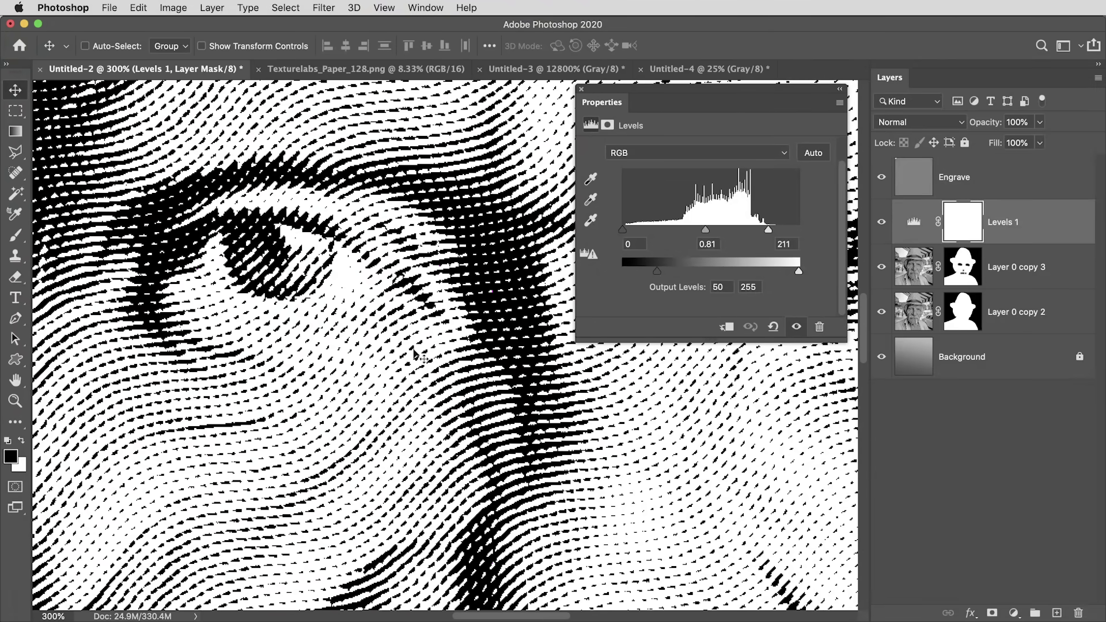
{"action": "left_click", "coordinate": [983, 191]}
{"action": "left_click", "coordinate": [1040, 123]}
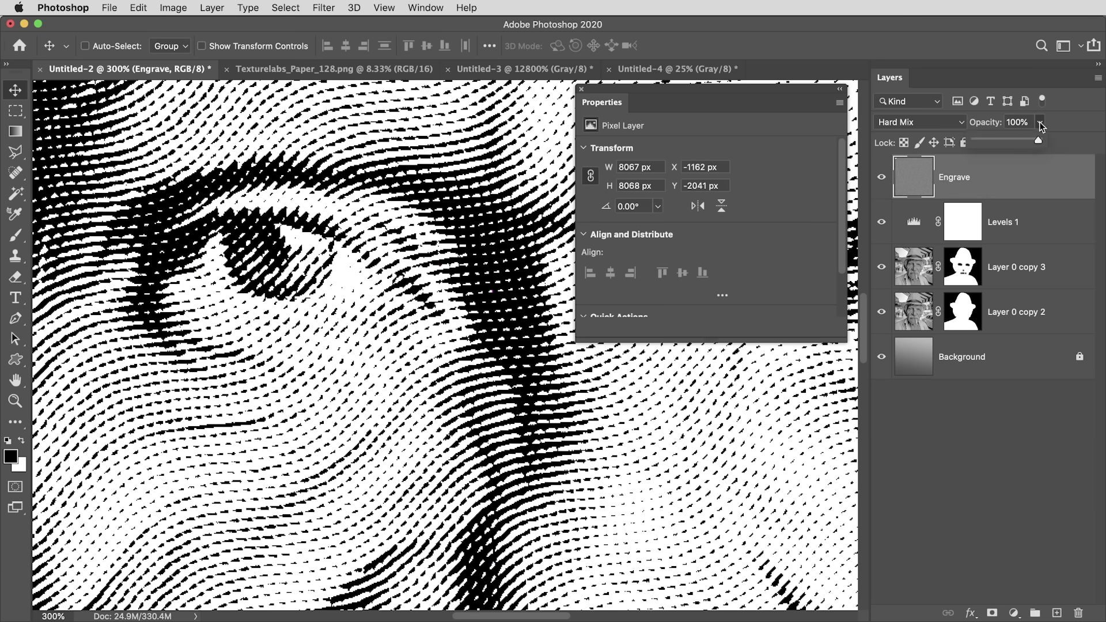
{"action": "left_click_drag", "start_coordinate": [1016, 138], "coordinate": [1032, 160]}
{"action": "left_click", "coordinate": [1040, 143]}
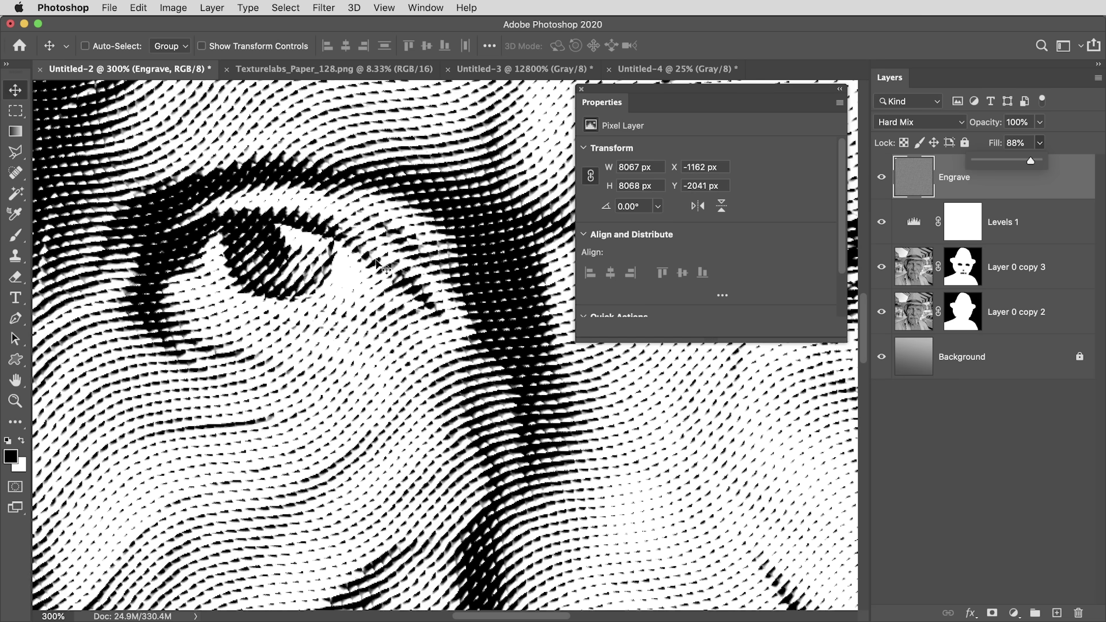
{"action": "key", "text": "super+minus"}
{"action": "key", "text": "super+minus"}
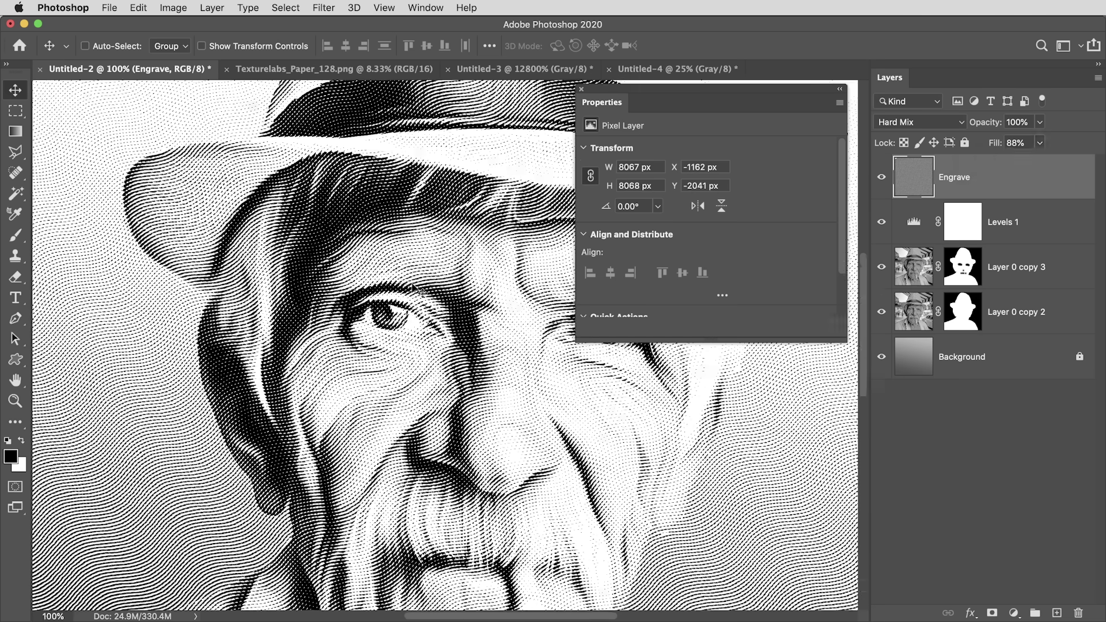
{"action": "key", "text": "super+minus"}
{"action": "left_click_drag", "start_coordinate": [488, 310], "coordinate": [468, 280]}
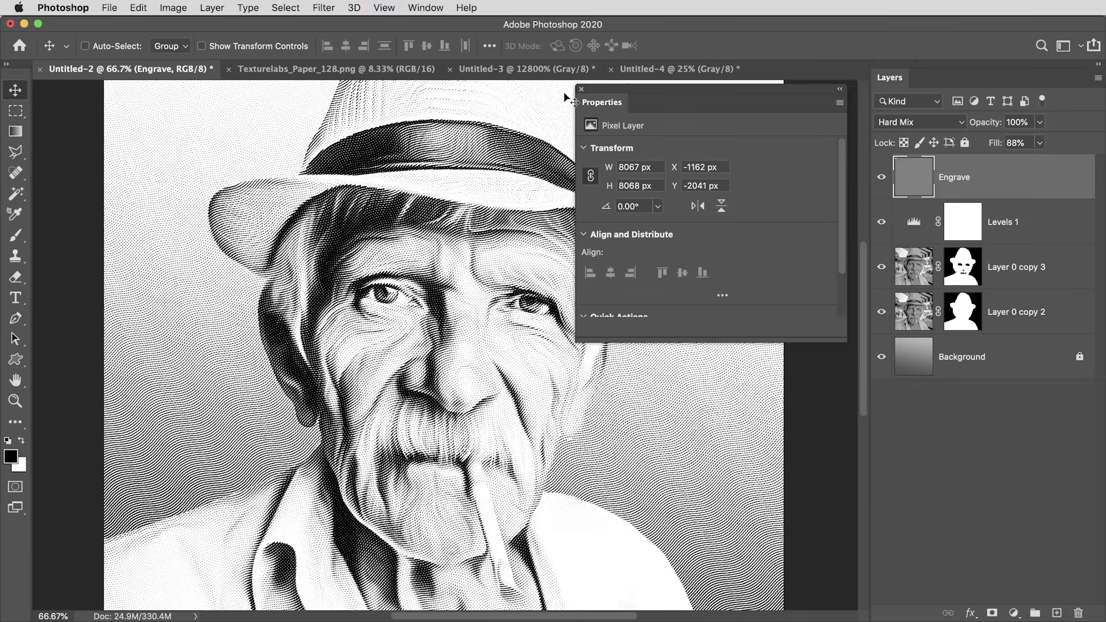
Add a Gradient Map layer and set its dark stop to green 1d5749
{"action": "left_click", "coordinate": [581, 89]}
{"action": "left_click", "coordinate": [1014, 612]}
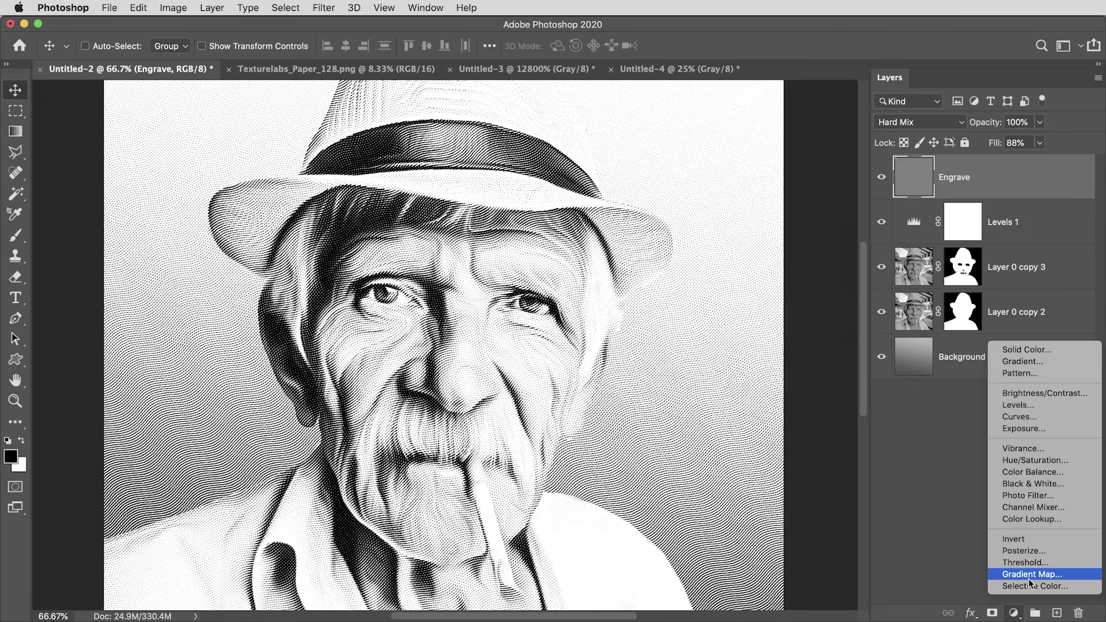
{"action": "left_click", "coordinate": [1028, 574]}
{"action": "left_click", "coordinate": [702, 156]}
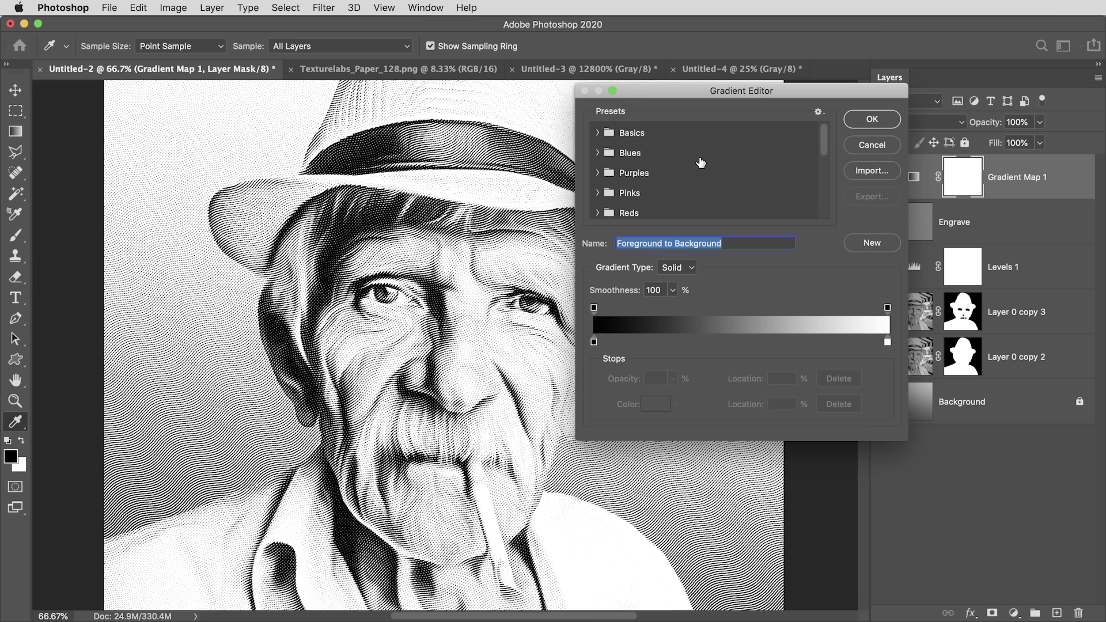
{"action": "left_click", "coordinate": [595, 341]}
{"action": "left_click", "coordinate": [651, 404]}
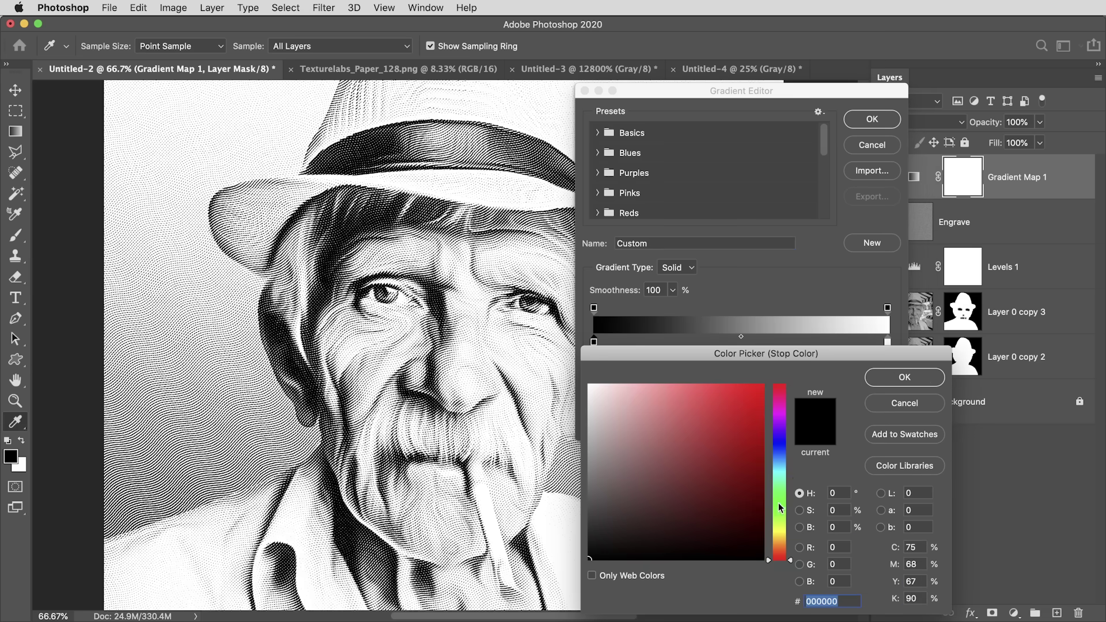
{"action": "left_click_drag", "start_coordinate": [780, 503], "coordinate": [780, 479]}
{"action": "left_click", "coordinate": [706, 500]}
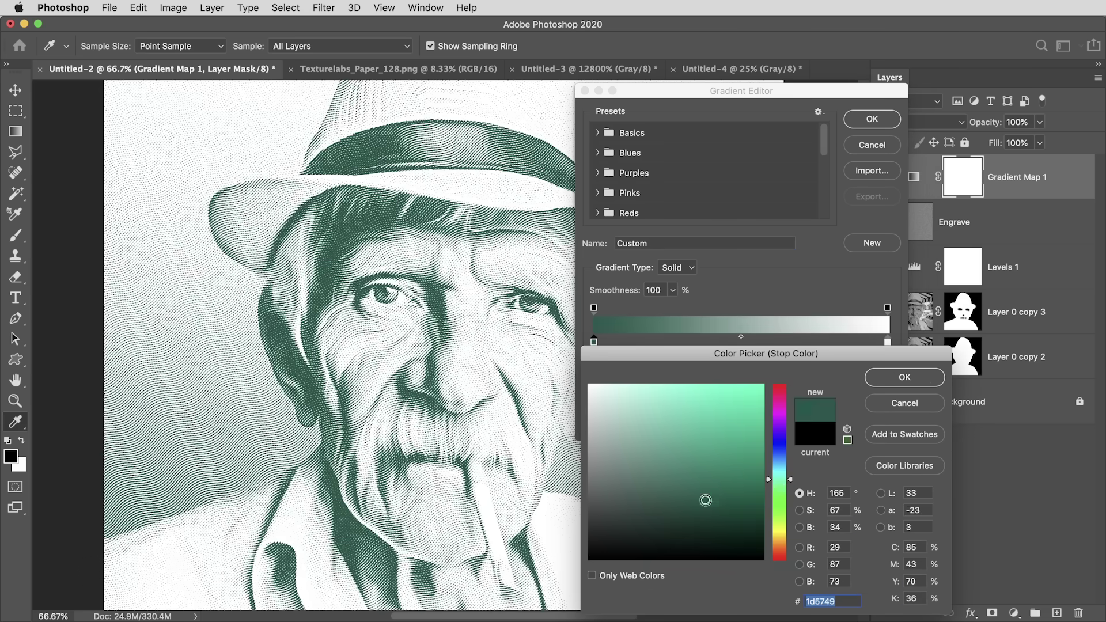
Set the light stop to cream eedac0, save the gradient as a preset, and apply it
{"action": "left_click", "coordinate": [888, 342]}
{"action": "left_click", "coordinate": [657, 404]}
{"action": "left_click_drag", "start_coordinate": [780, 540], "coordinate": [782, 547]}
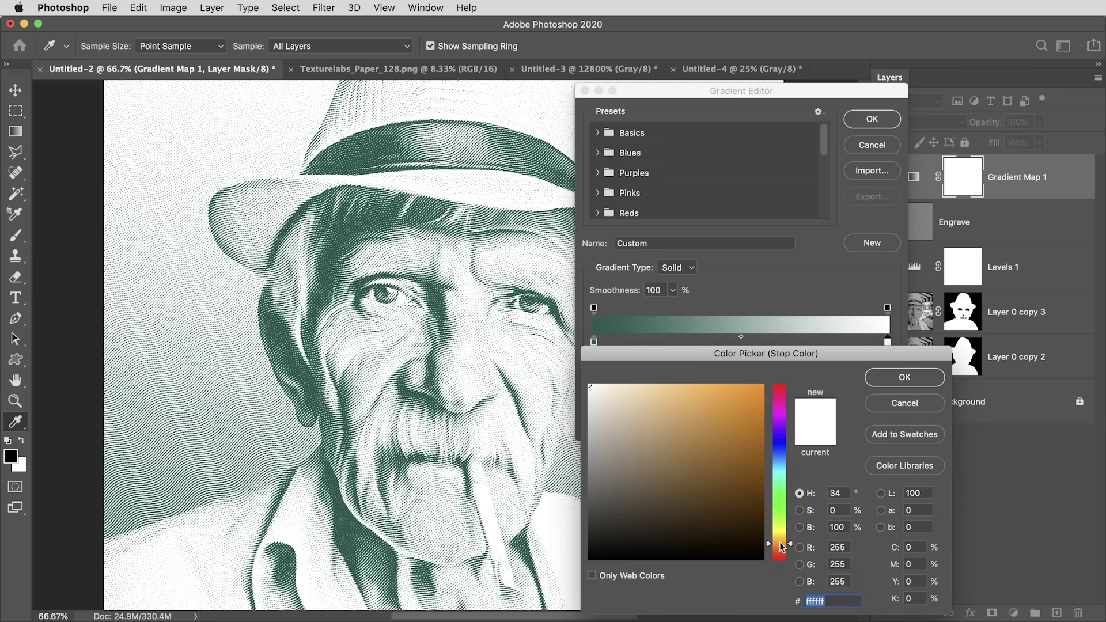
{"action": "left_click_drag", "start_coordinate": [641, 404], "coordinate": [621, 396]}
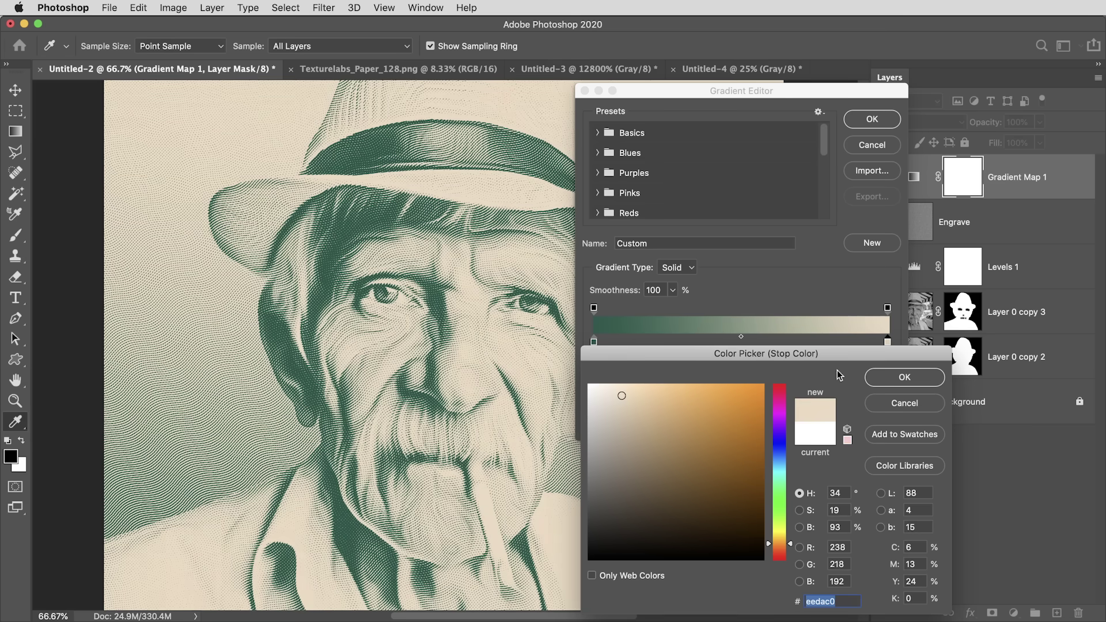
{"action": "left_click", "coordinate": [902, 378]}
{"action": "left_click", "coordinate": [879, 245]}
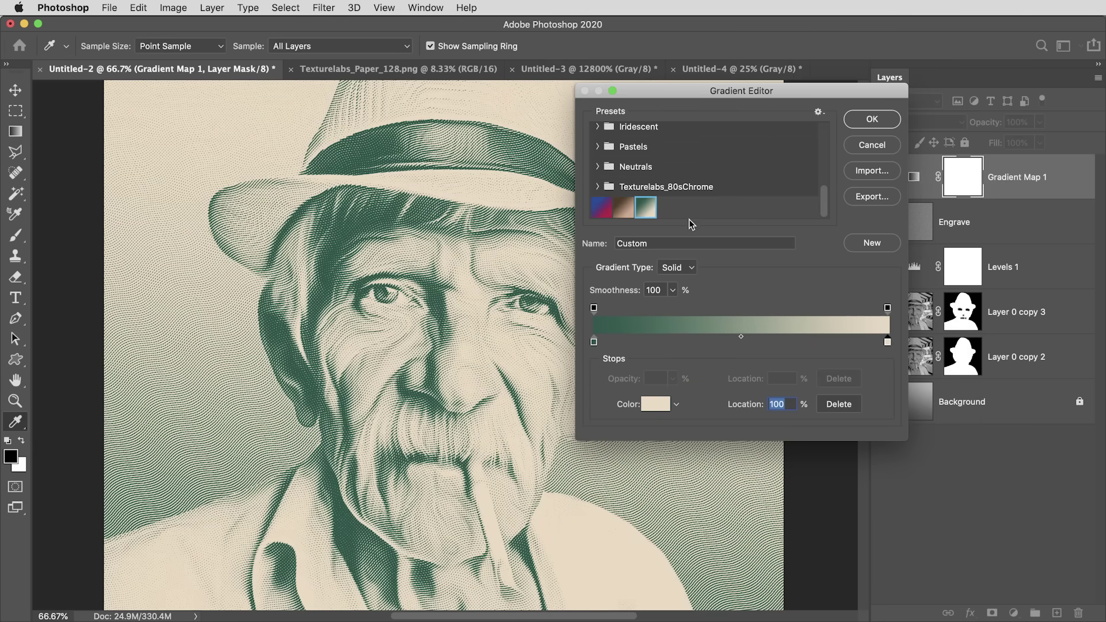
{"action": "left_click", "coordinate": [622, 209]}
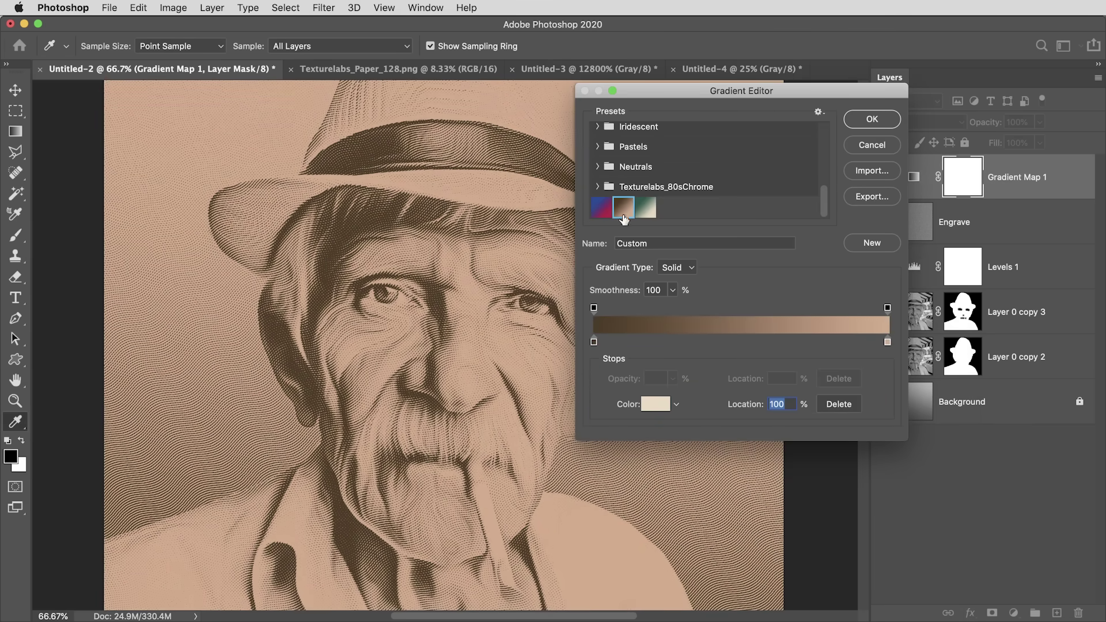
{"action": "left_click", "coordinate": [600, 209]}
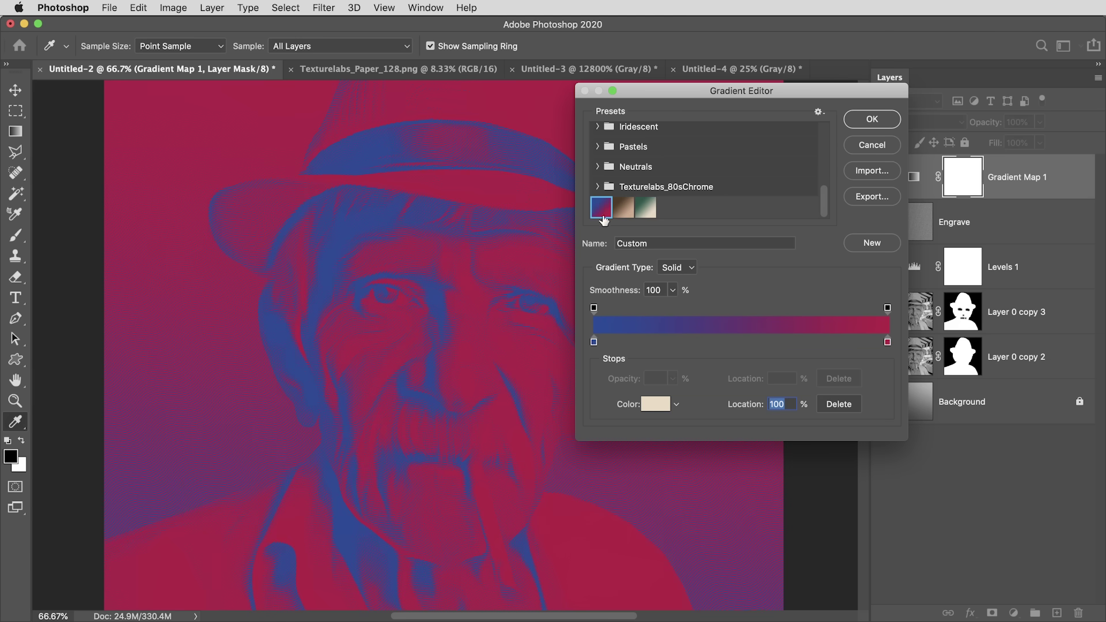
{"action": "left_click", "coordinate": [646, 208]}
{"action": "left_click", "coordinate": [878, 123]}
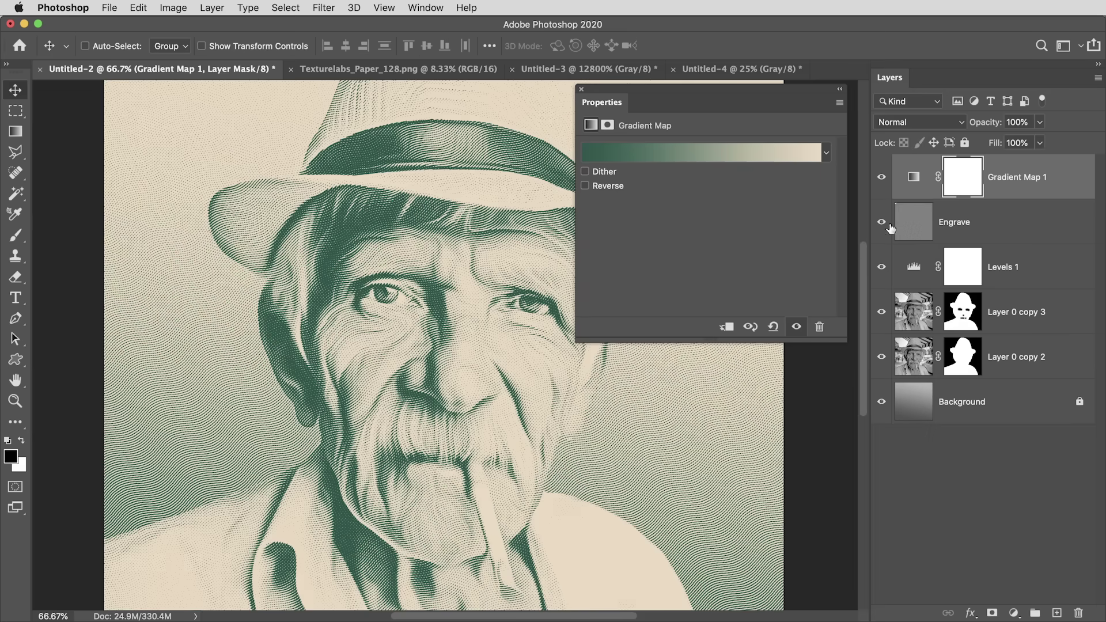
Copy the Texturelabs_Grunge_191 texture onto a new top layer in Untitled-2, blended in Screen
{"action": "left_click", "coordinate": [581, 89]}
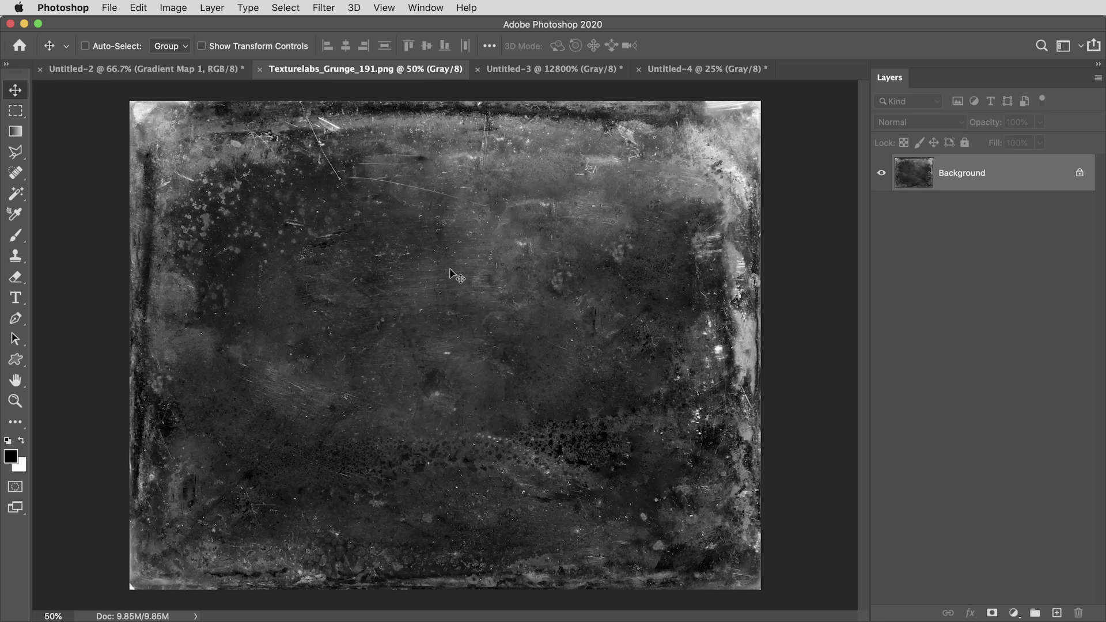
{"action": "key", "text": "super+a"}
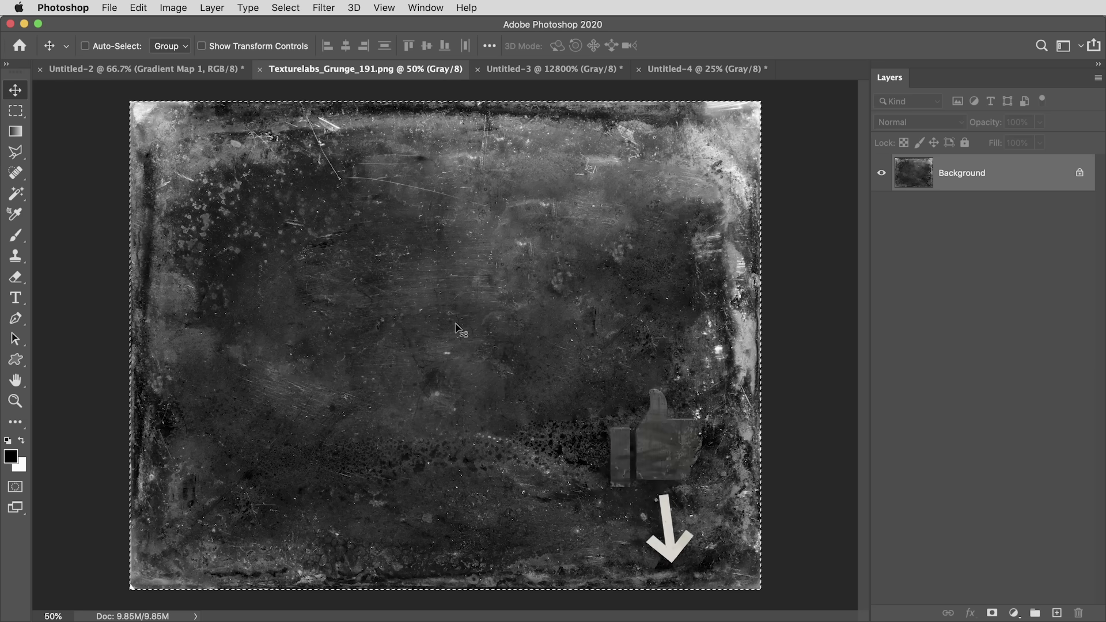
{"action": "key", "text": "super+c"}
{"action": "left_click", "coordinate": [230, 69]}
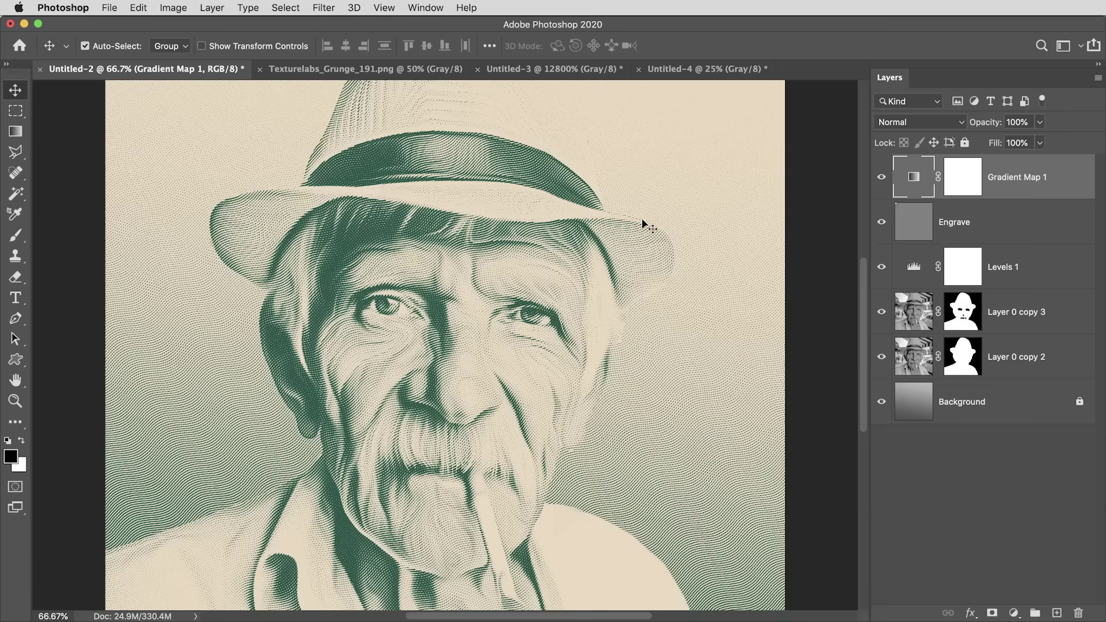
{"action": "key", "text": "alt+shift+super+n"}
{"action": "key", "text": "super+v"}
{"action": "left_click", "coordinate": [909, 123]}
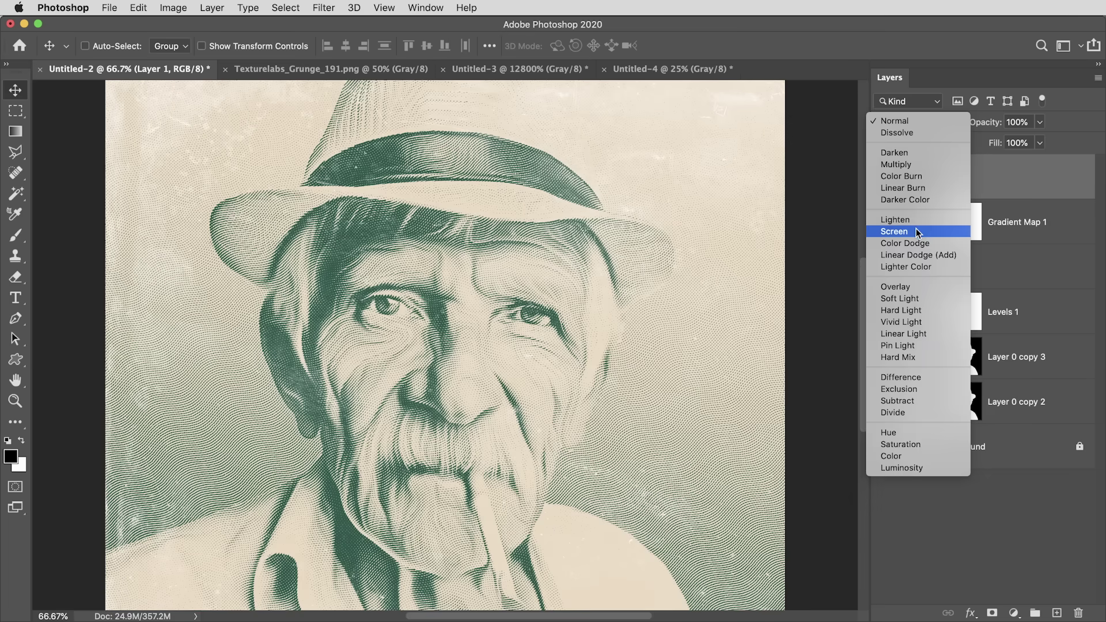
{"action": "left_click", "coordinate": [917, 231]}
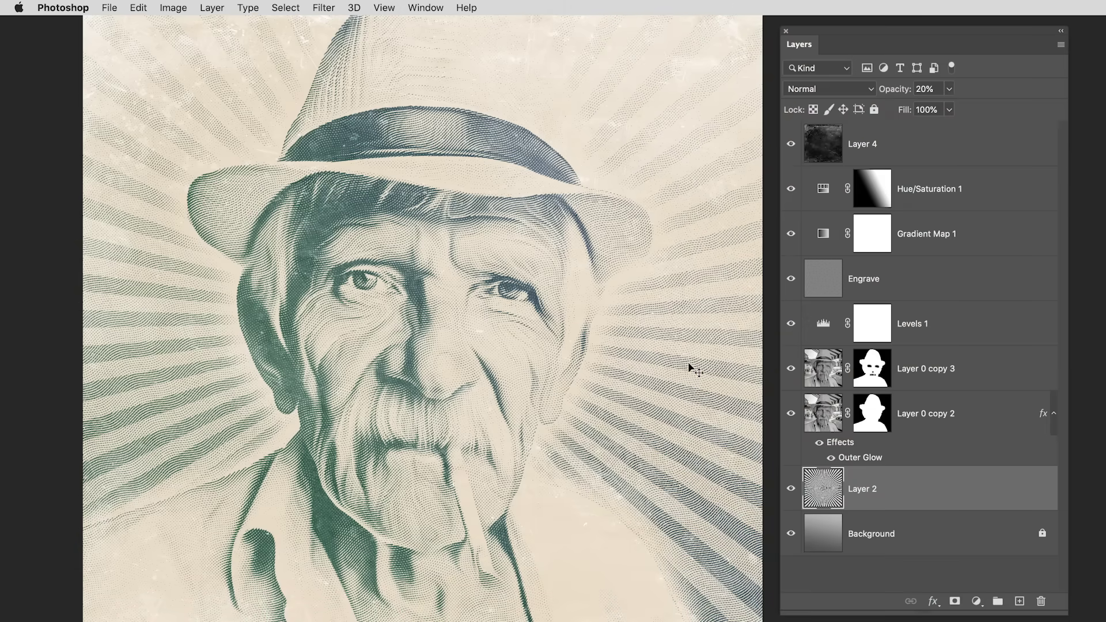
Turn on Outer Glow, solo the Layer 2 rays, and set its opacity to 20%
{"action": "left_click", "coordinate": [831, 458]}
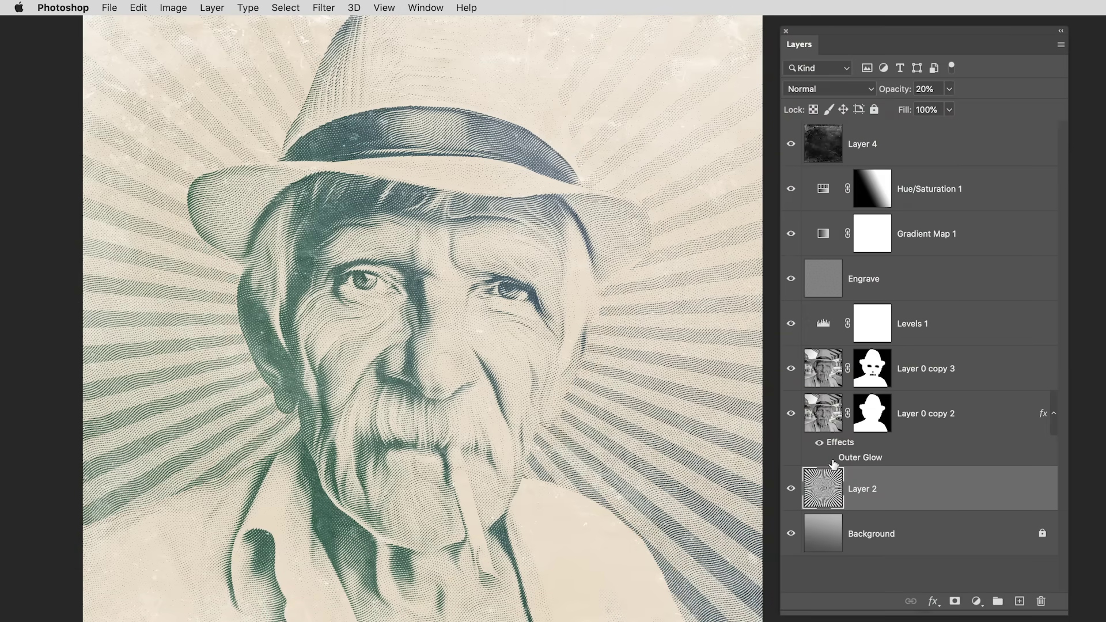
{"action": "left_click", "coordinate": [790, 489]}
{"action": "left_click", "coordinate": [791, 489]}
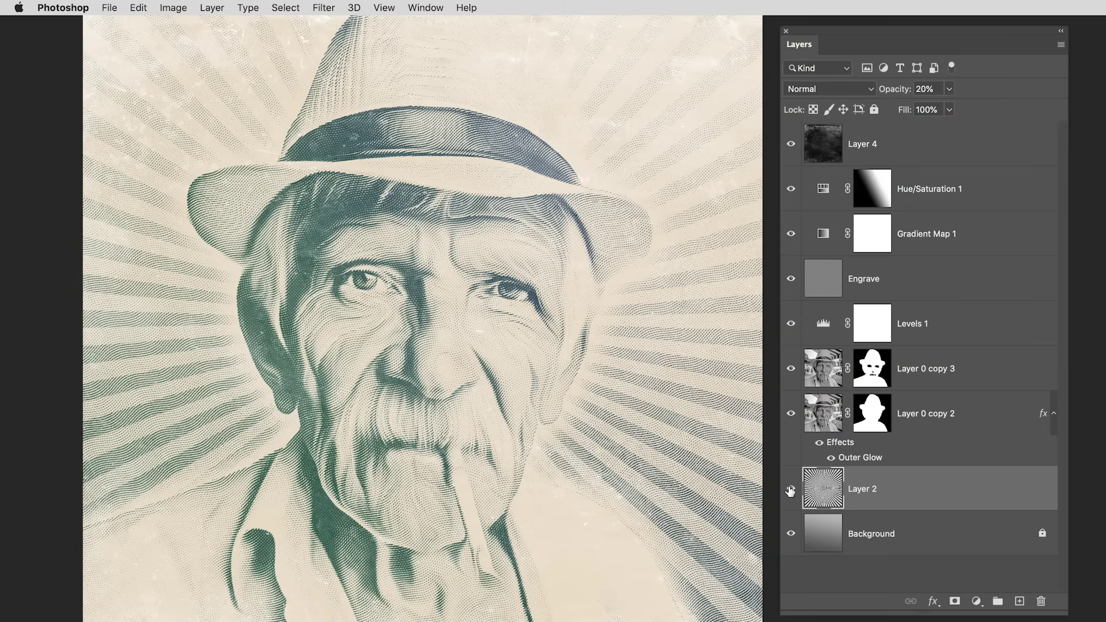
{"action": "left_click", "coordinate": [791, 490], "text": "alt"}
{"action": "key", "text": "0"}
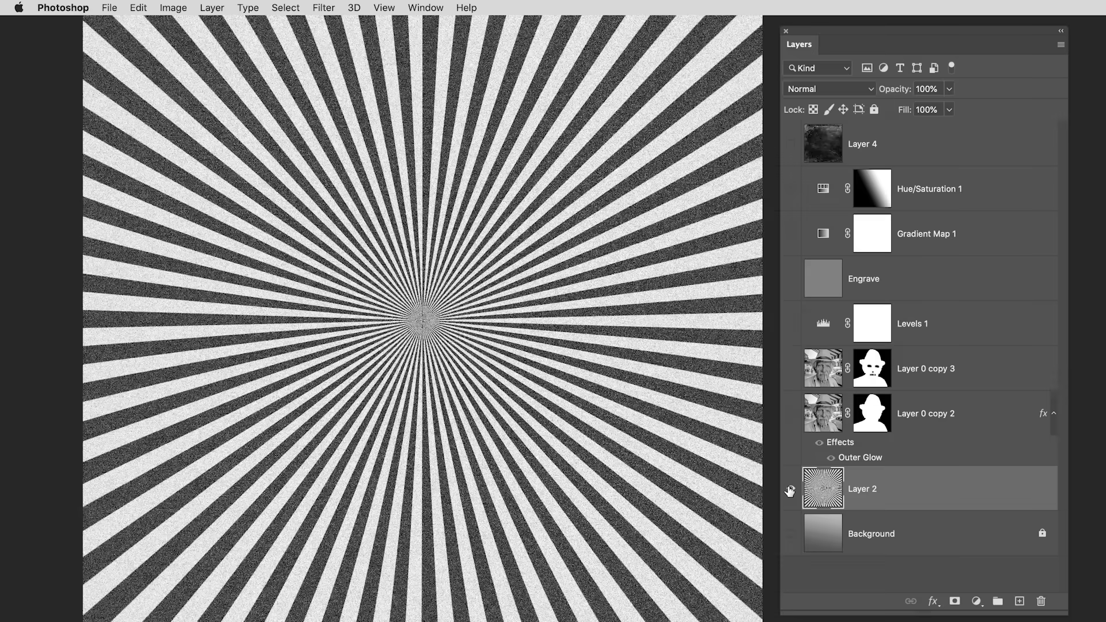
{"action": "key", "text": "2"}
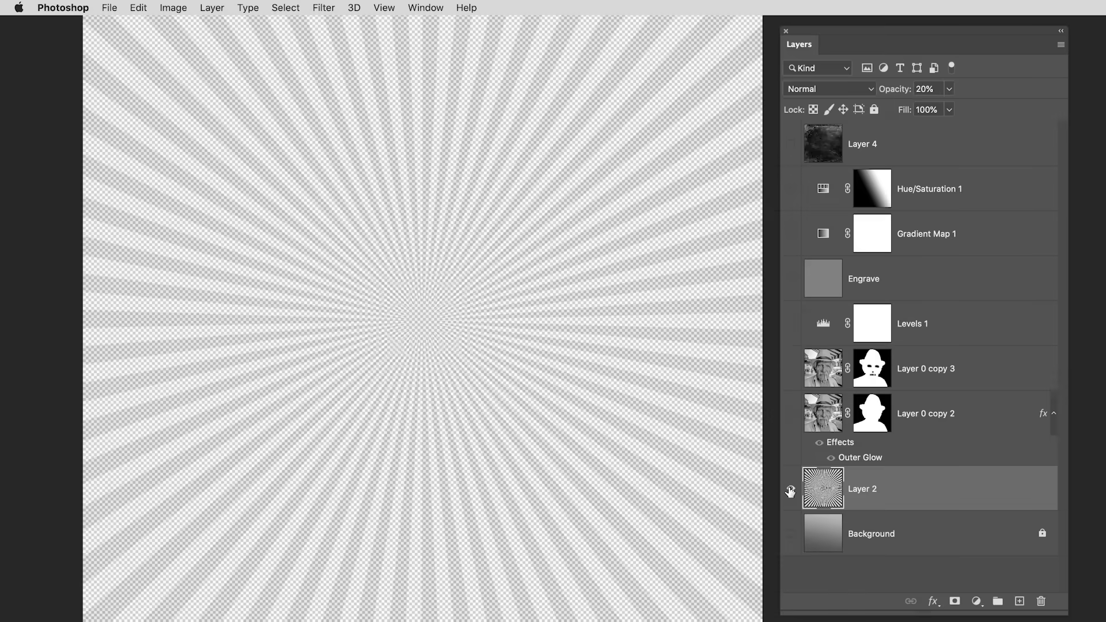